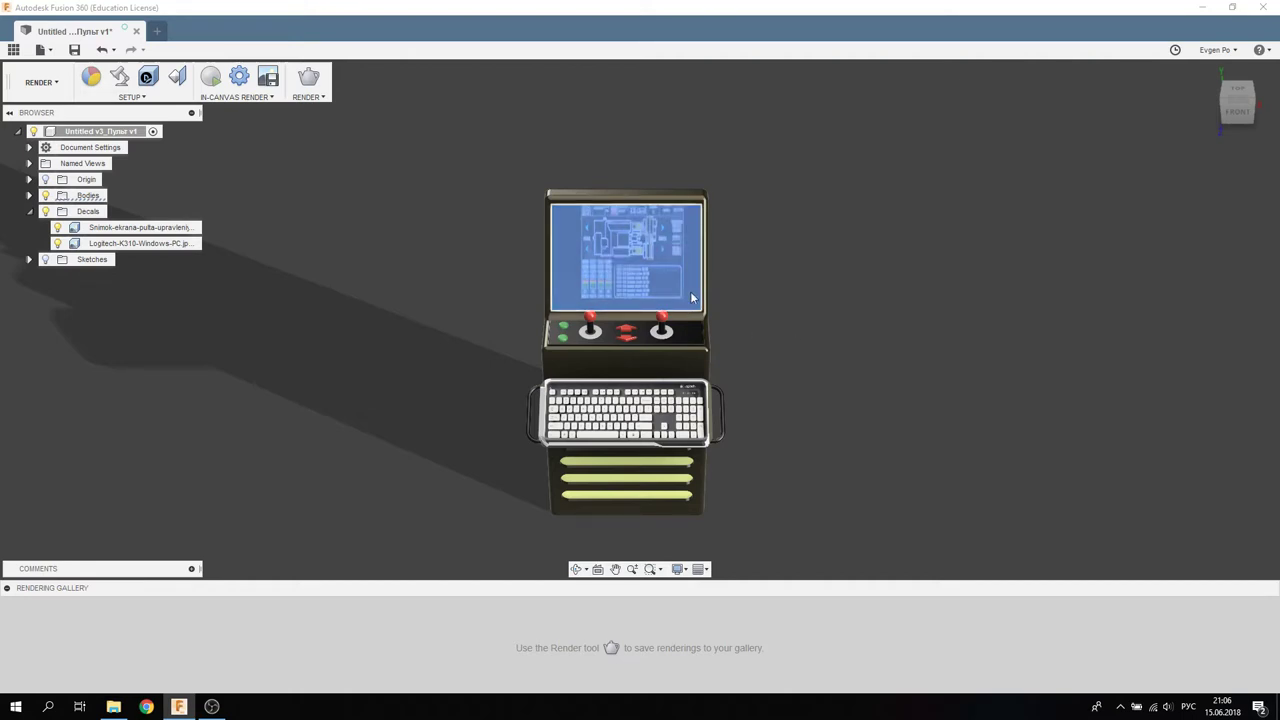
# Step: In Scene Settings, set environment brightness to 0 lx and the background colour to black (0,0,0)
pyautogui.moveTo(466, 242)
pyautogui.keyDown('shift'); pyautogui.mouseDown(button='middle')
pyautogui.moveTo(500, 216)
pyautogui.moveTo(522, 228)
pyautogui.moveTo(469, 205)
pyautogui.moveTo(648, 298)
pyautogui.moveTo(502, 240)
pyautogui.mouseUp(button='middle'); pyautogui.keyUp('shift')
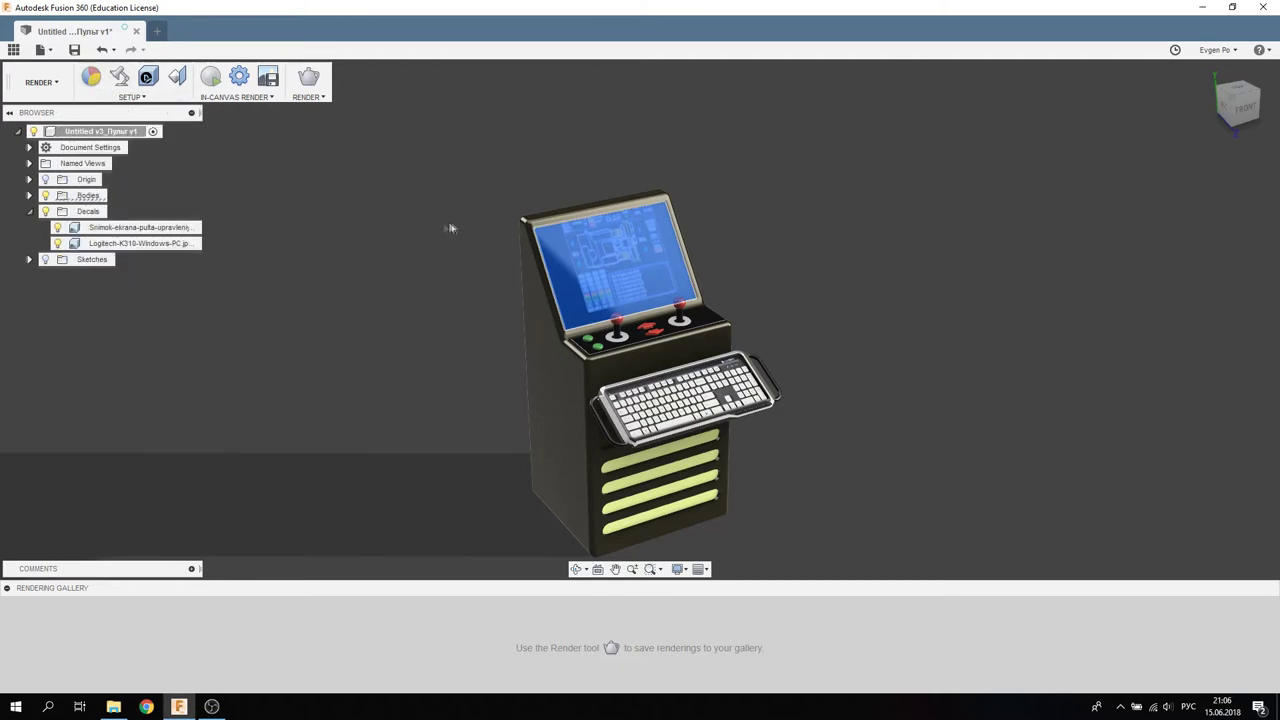
pyautogui.scroll(2, 560, 235)
pyautogui.scroll(2, 740, 242)
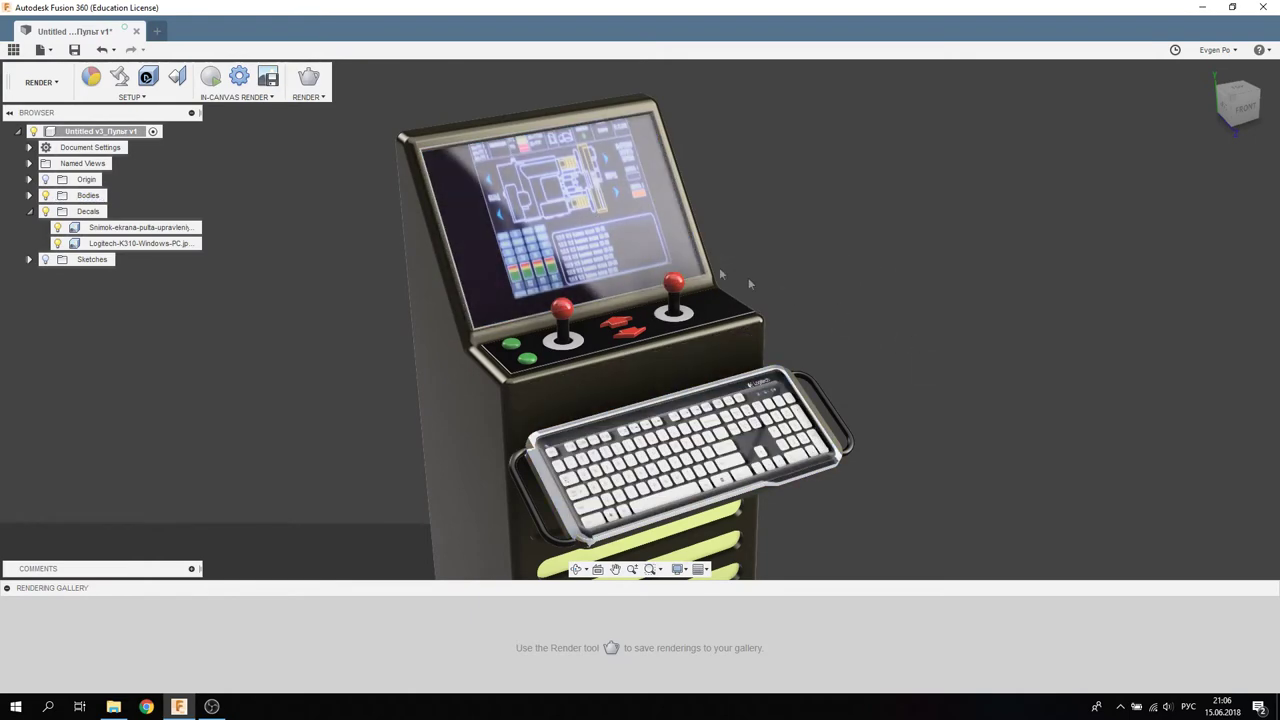
pyautogui.click(120, 78)
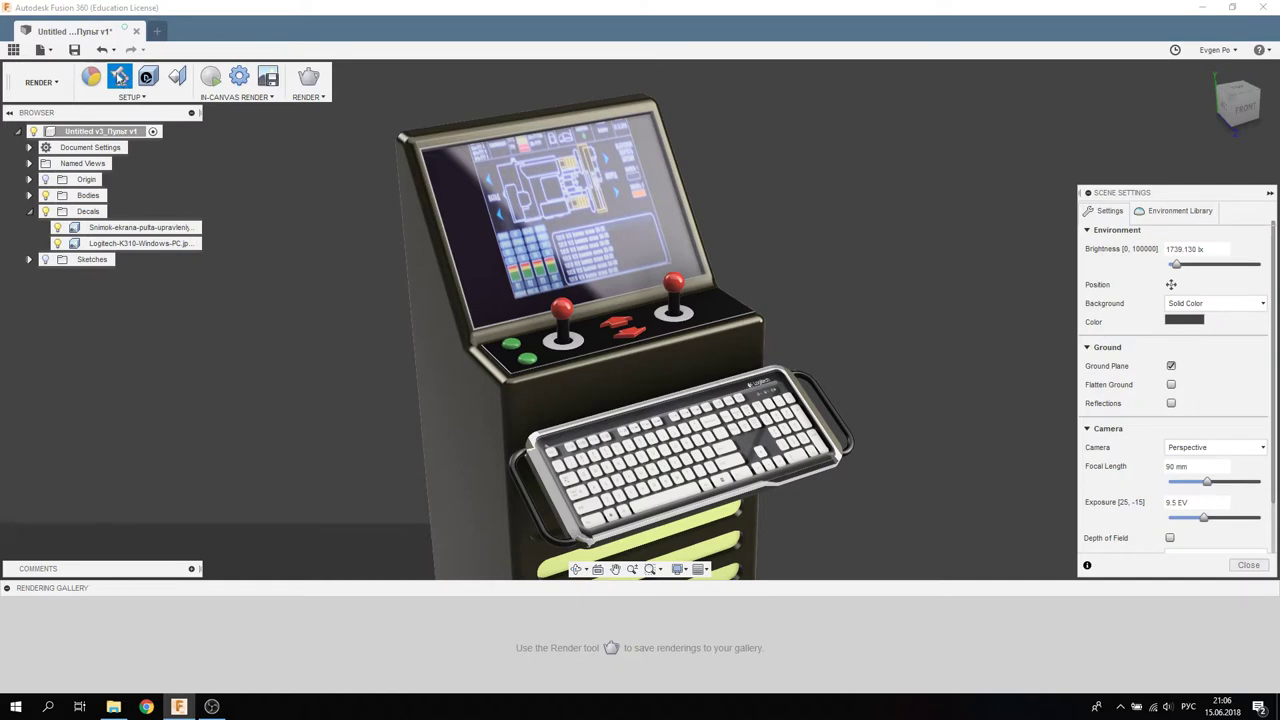
pyautogui.moveTo(1196, 195); pyautogui.dragTo(1172, 166)
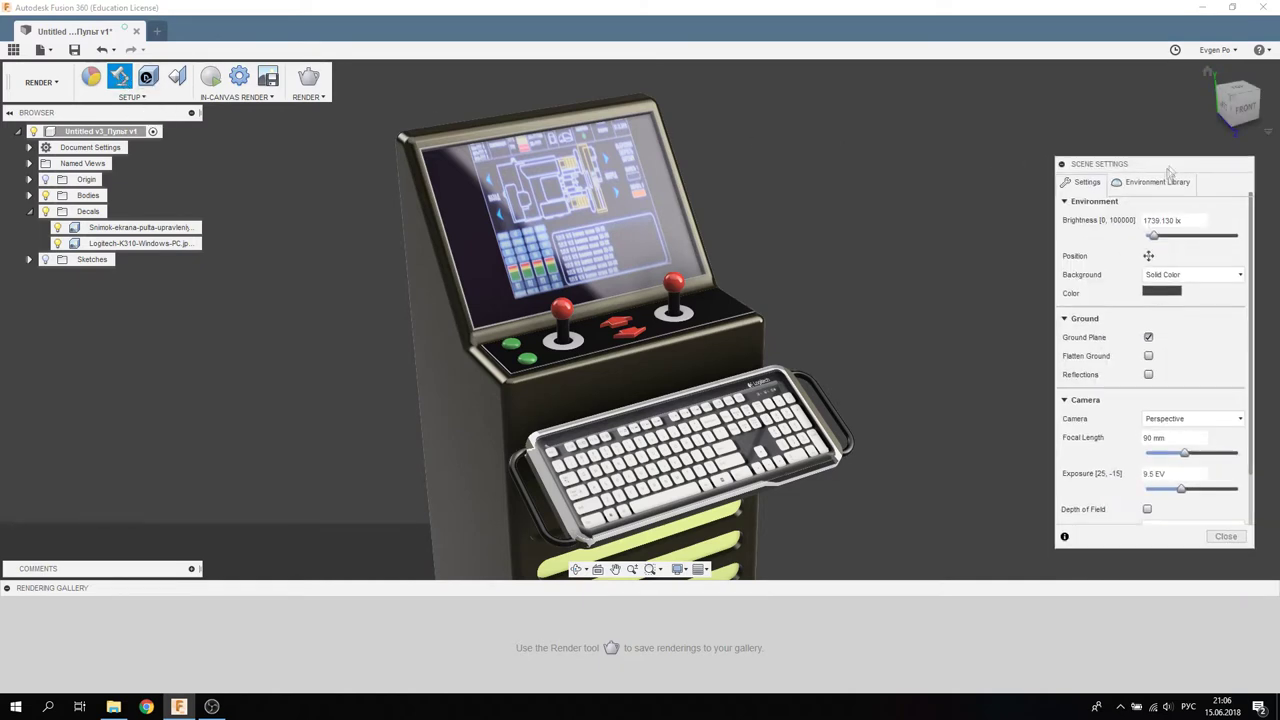
pyautogui.moveTo(1154, 238); pyautogui.dragTo(1135, 238)
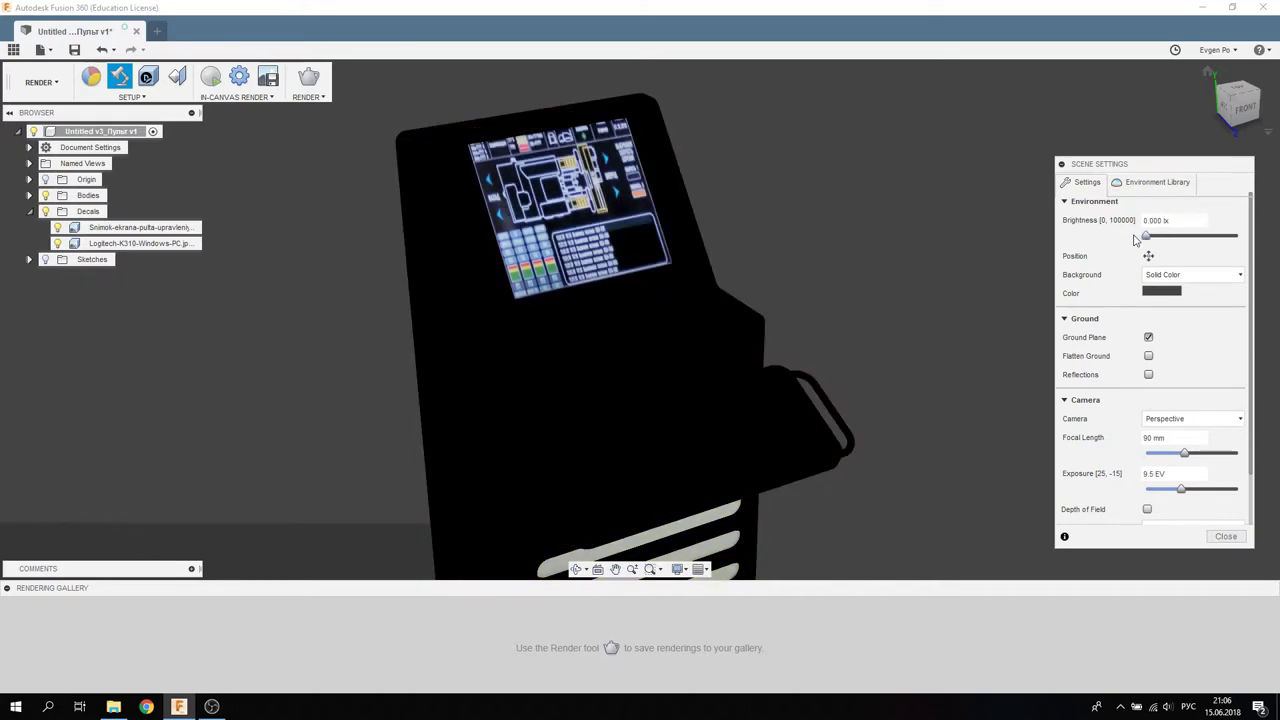
pyautogui.click(1158, 292)
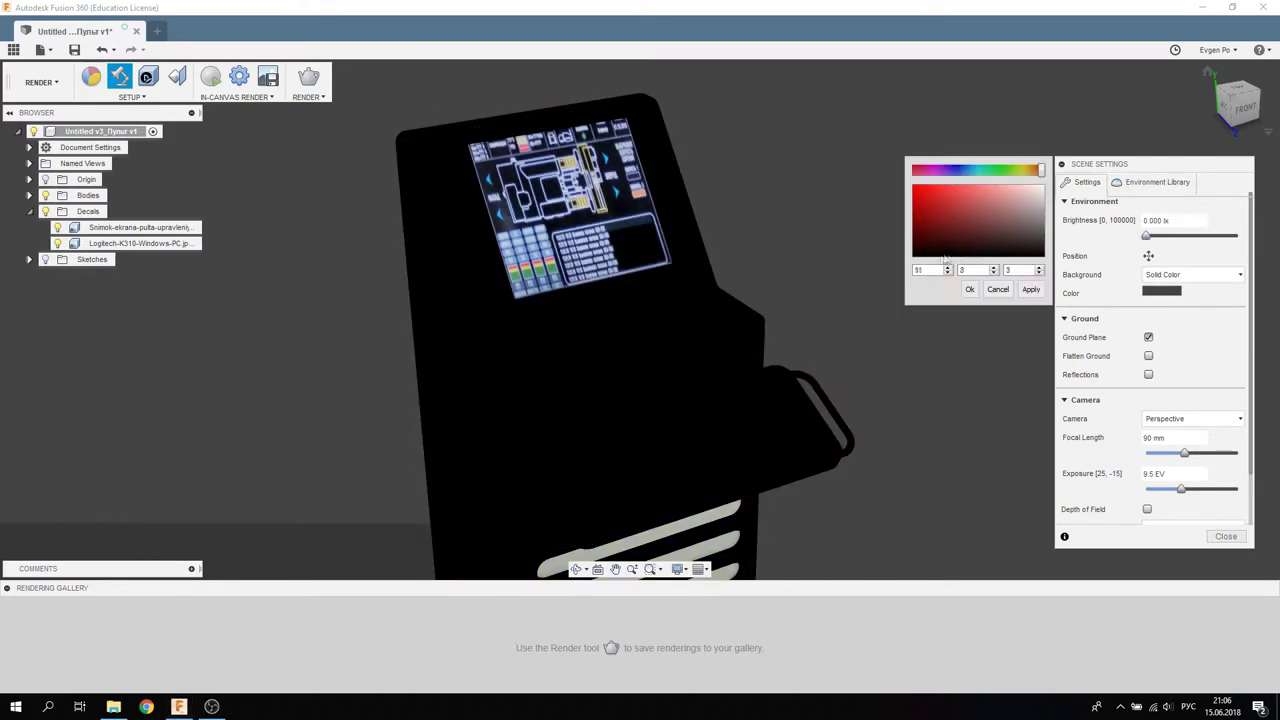
pyautogui.click(1031, 290)
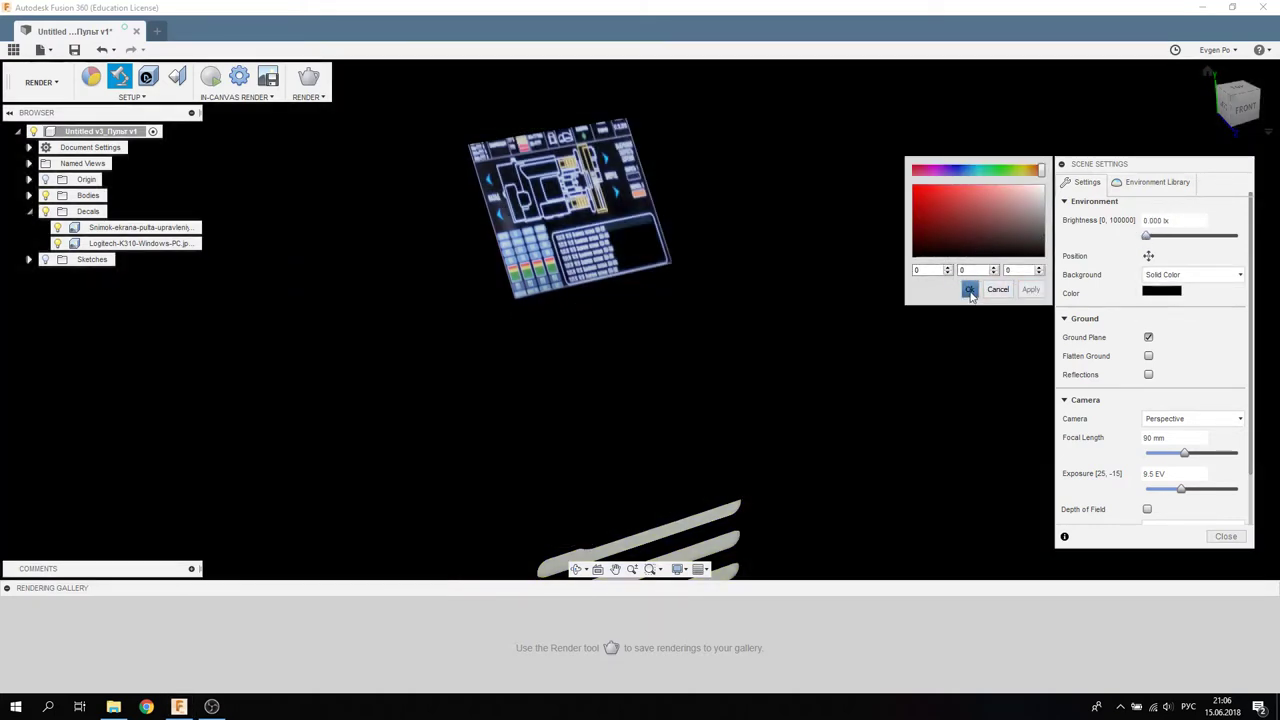
pyautogui.click(970, 290)
pyautogui.click(1222, 535)
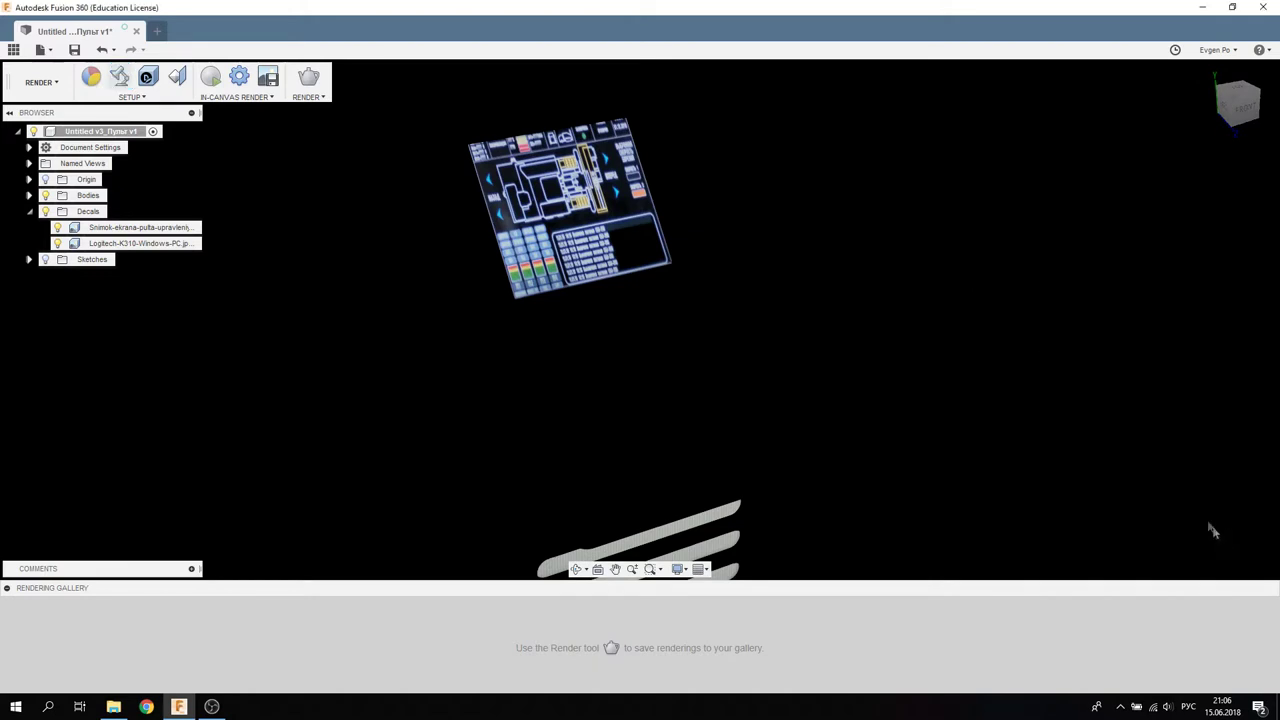
pyautogui.scroll(-3, 777, 265)
pyautogui.keyDown('shift'); pyautogui.moveTo(766, 237); pyautogui.dragTo(755, 231, button='middle'); pyautogui.keyUp('shift')
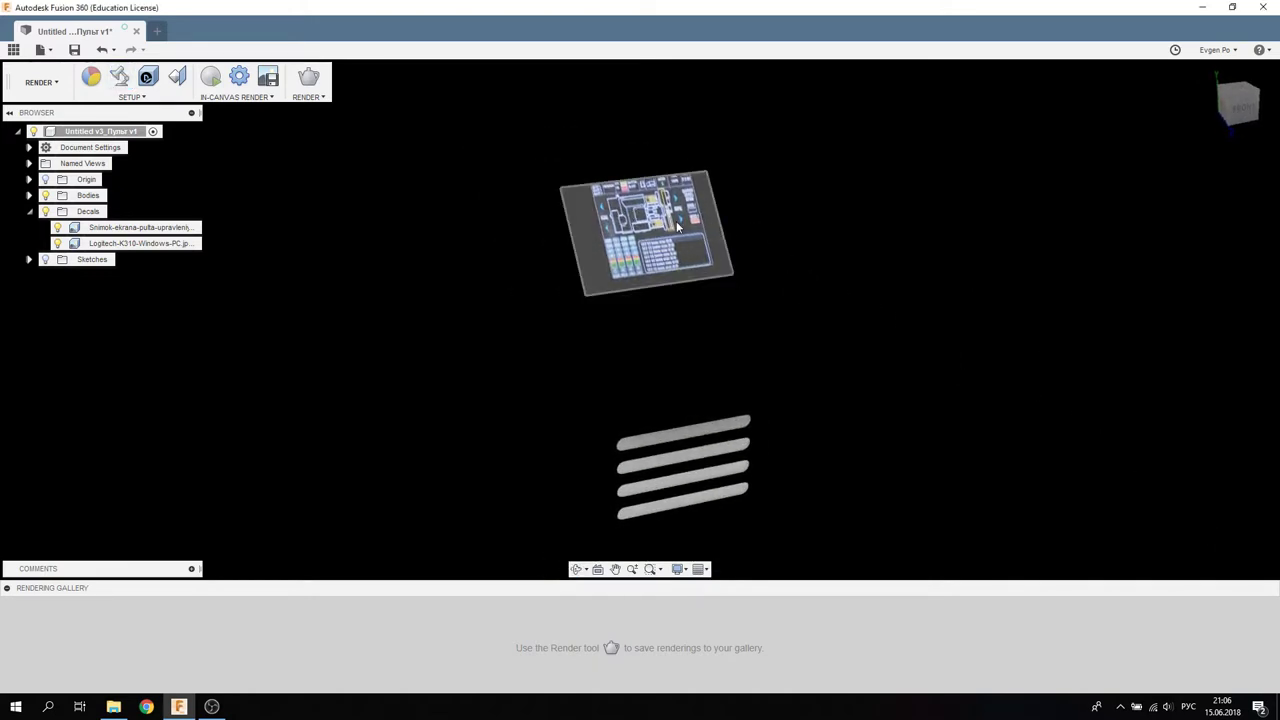
pyautogui.scroll(1, 807, 217)
pyautogui.scroll(2, 774, 209)
pyautogui.scroll(-2, 826, 226)
pyautogui.scroll(2, 588, 200)
pyautogui.scroll(2, 588, 201)
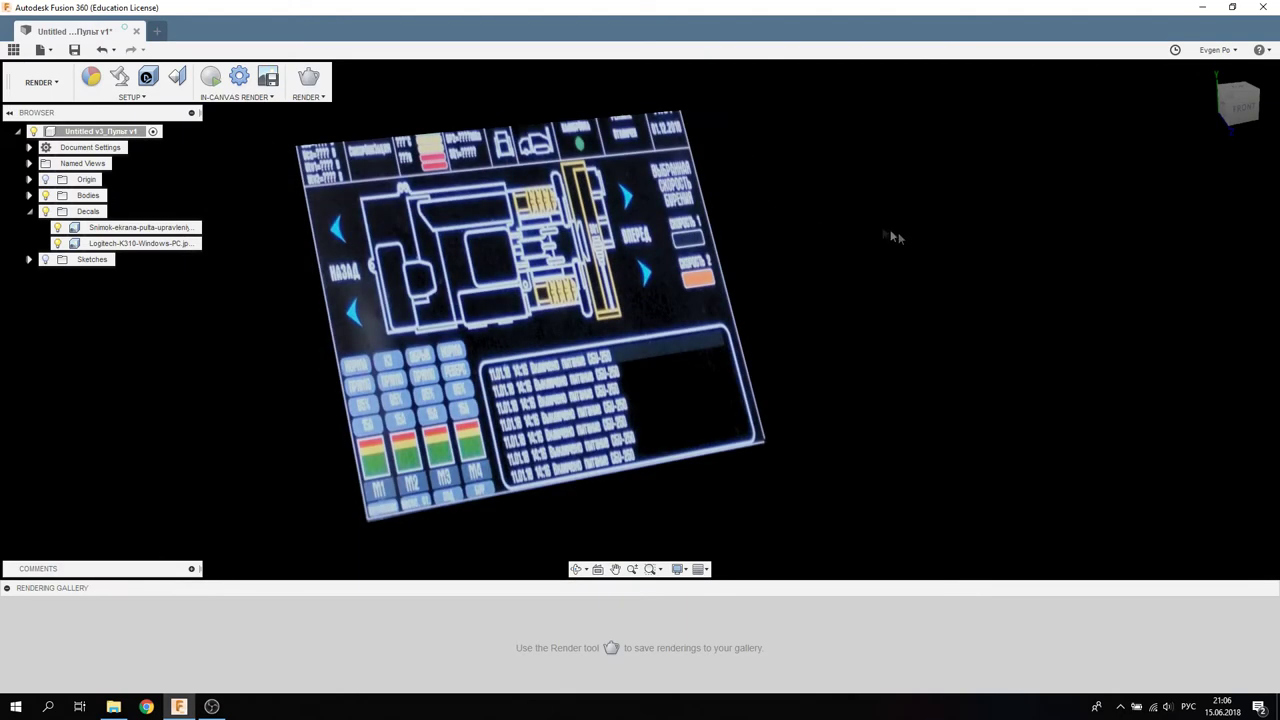
pyautogui.scroll(-4, 895, 236)
pyautogui.scroll(-2, 840, 300)
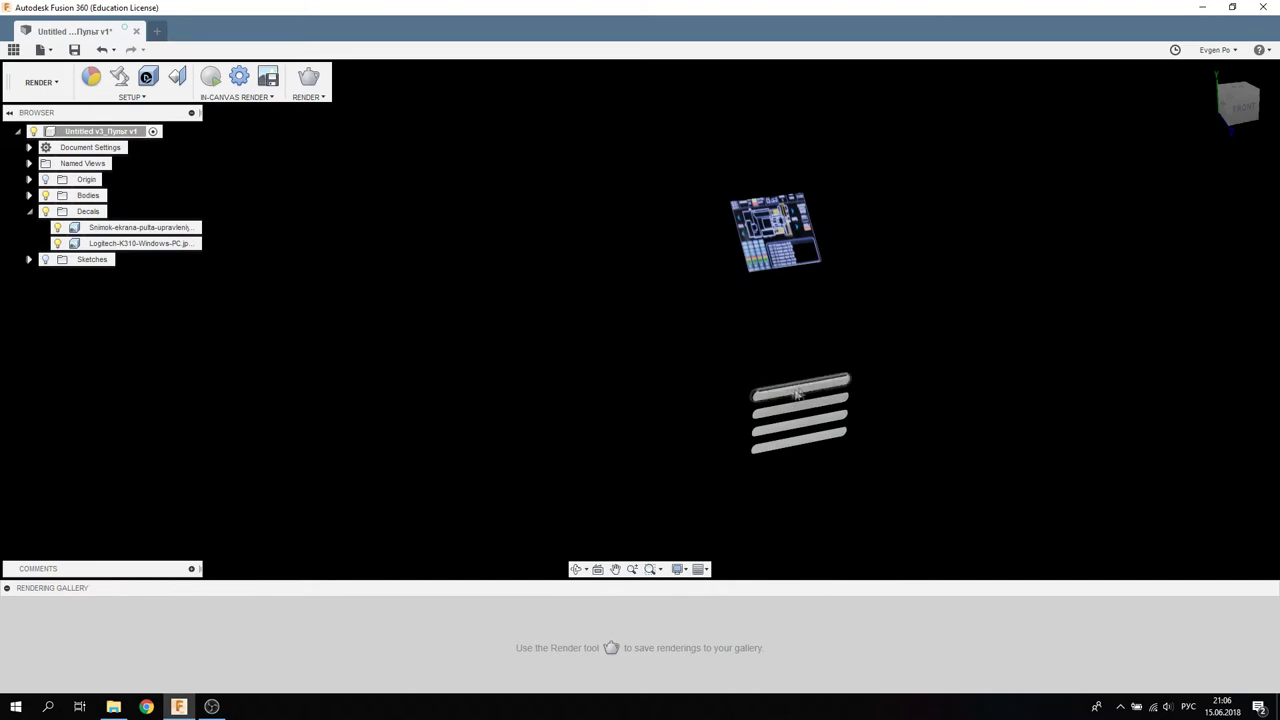
pyautogui.moveTo(814, 409)
pyautogui.keyDown('shift'); pyautogui.mouseDown(button='middle')
pyautogui.moveTo(916, 265)
pyautogui.moveTo(849, 365)
pyautogui.mouseUp(button='middle'); pyautogui.keyUp('shift')
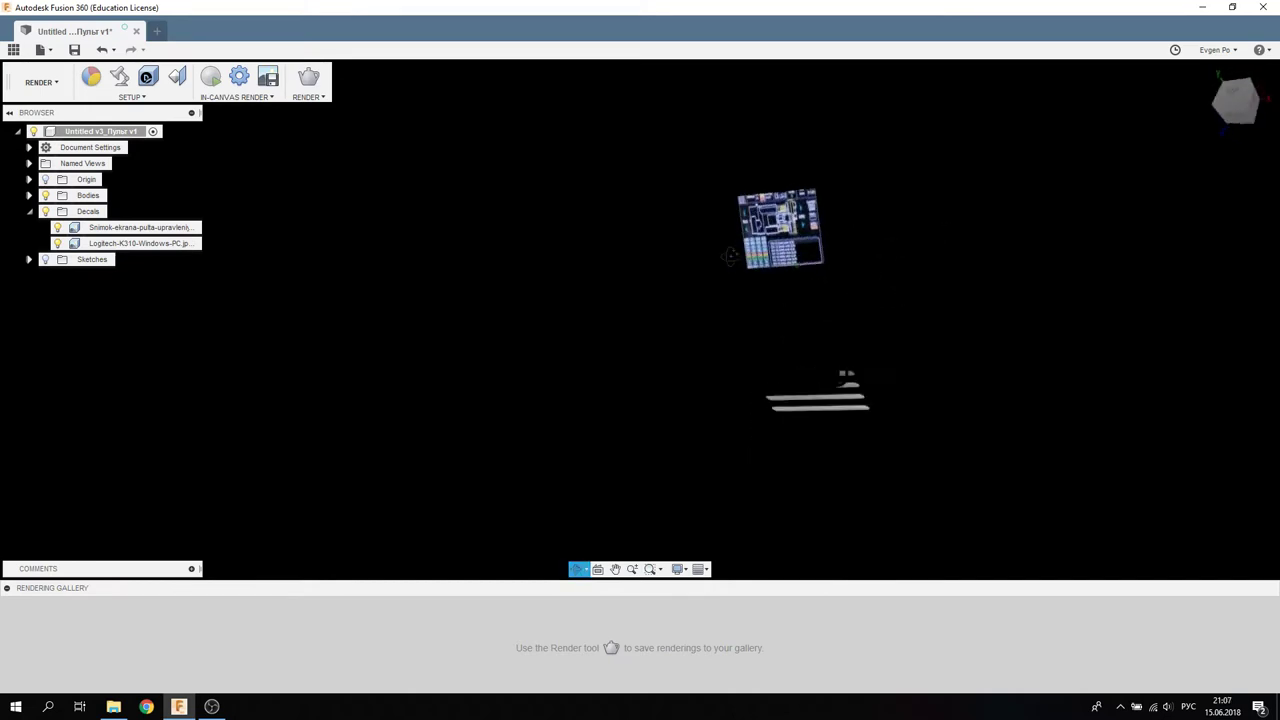
pyautogui.keyDown('shift'); pyautogui.moveTo(849, 365); pyautogui.dragTo(783, 306, button='middle'); pyautogui.keyUp('shift')
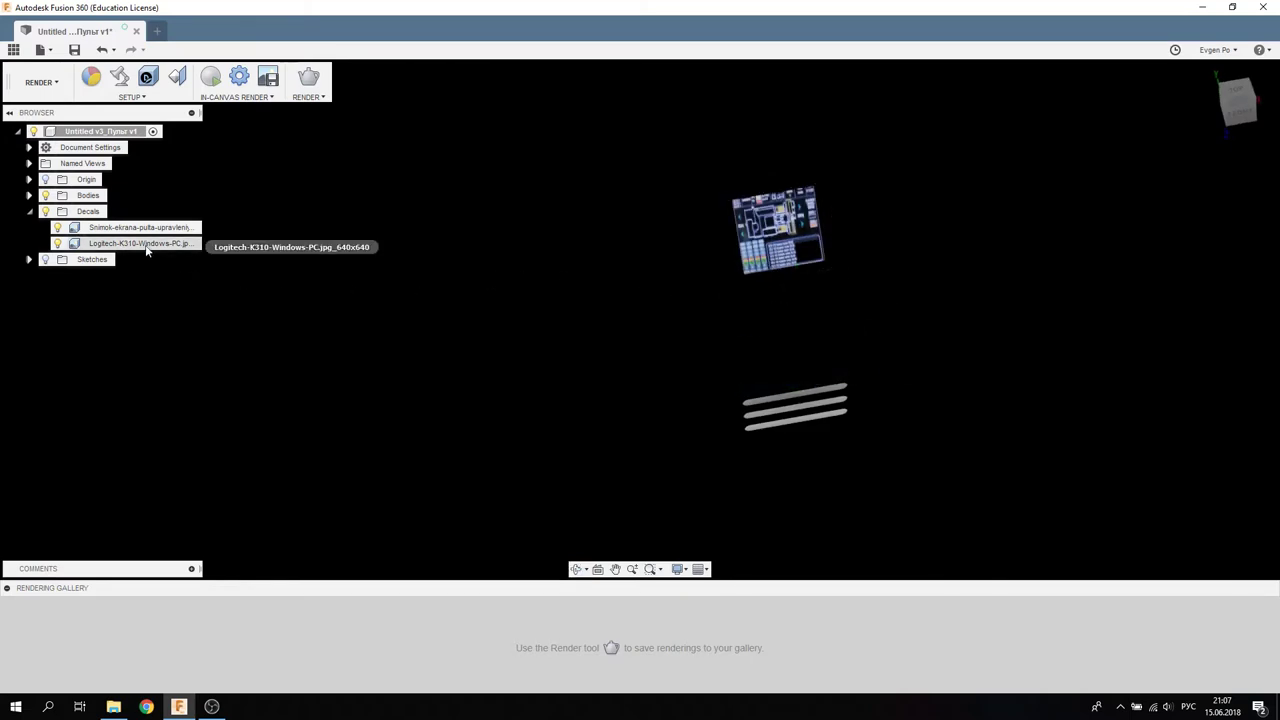
# Step: Raise the environment brightness to 1739.130 lx in Scene Settings
pyautogui.click(119, 77)
pyautogui.moveTo(1147, 238); pyautogui.dragTo(1153, 240)
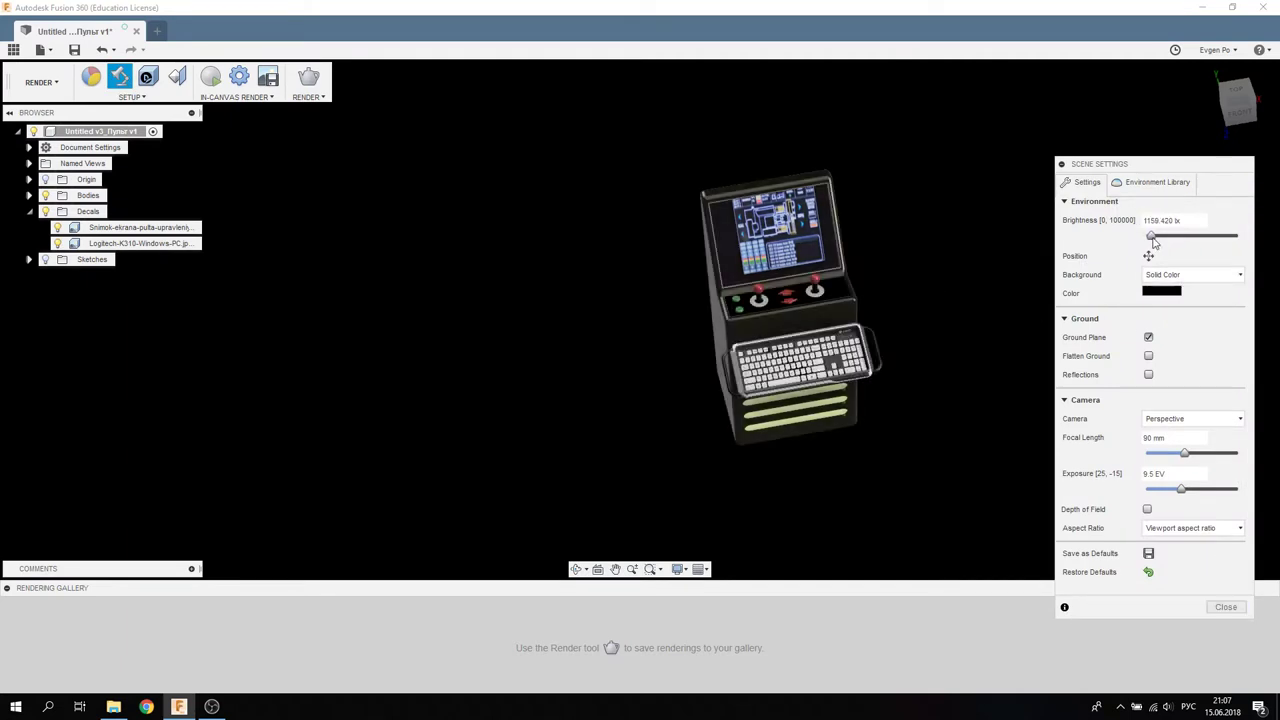
pyautogui.moveTo(1153, 243); pyautogui.dragTo(1156, 244)
pyautogui.click(1243, 613)
pyautogui.keyDown('shift'); pyautogui.moveTo(1014, 386); pyautogui.dragTo(909, 374, button='middle'); pyautogui.keyUp('shift')
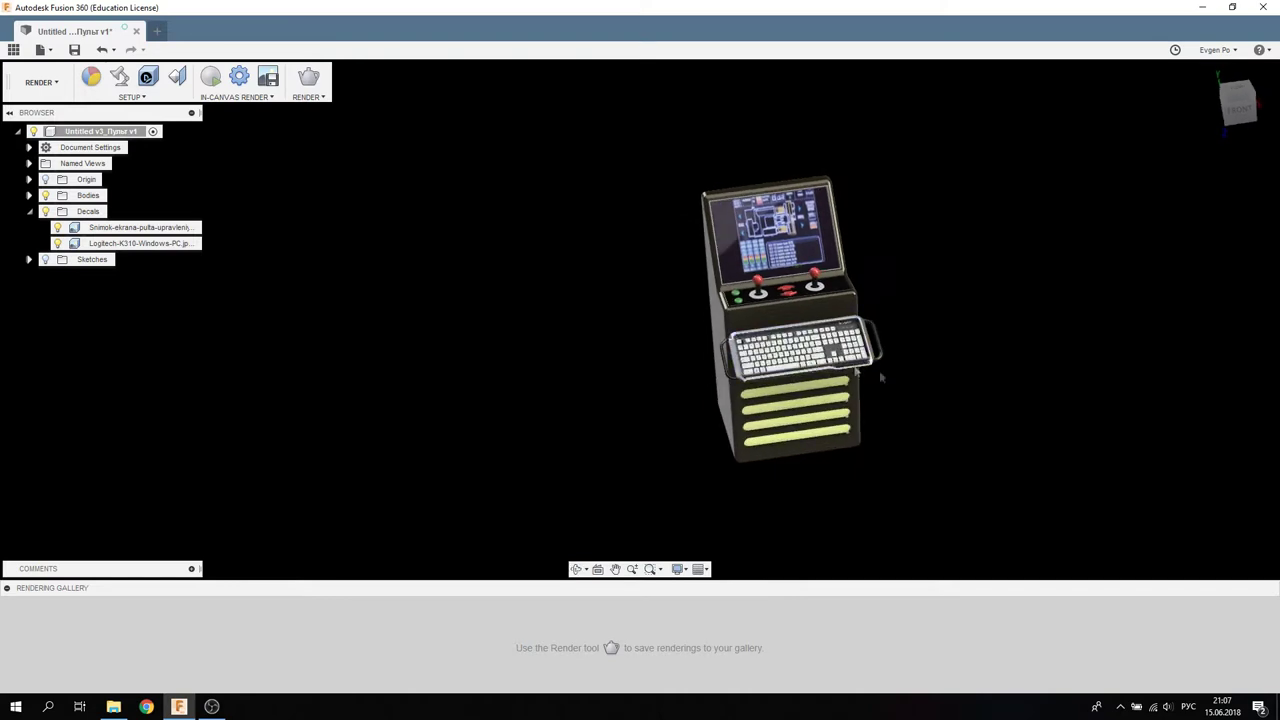
pyautogui.scroll(5, 909, 374)
# Step: Toggle the keyboard decal off and on twice to compare the tray with and without it
pyautogui.click(57, 243)
pyautogui.click(57, 243)
pyautogui.click(57, 243)
pyautogui.click(57, 243)
pyautogui.moveTo(432, 274)
pyautogui.keyDown('shift'); pyautogui.mouseDown(button='middle')
pyautogui.moveTo(740, 283)
pyautogui.moveTo(718, 148)
pyautogui.mouseUp(button='middle'); pyautogui.keyUp('shift')
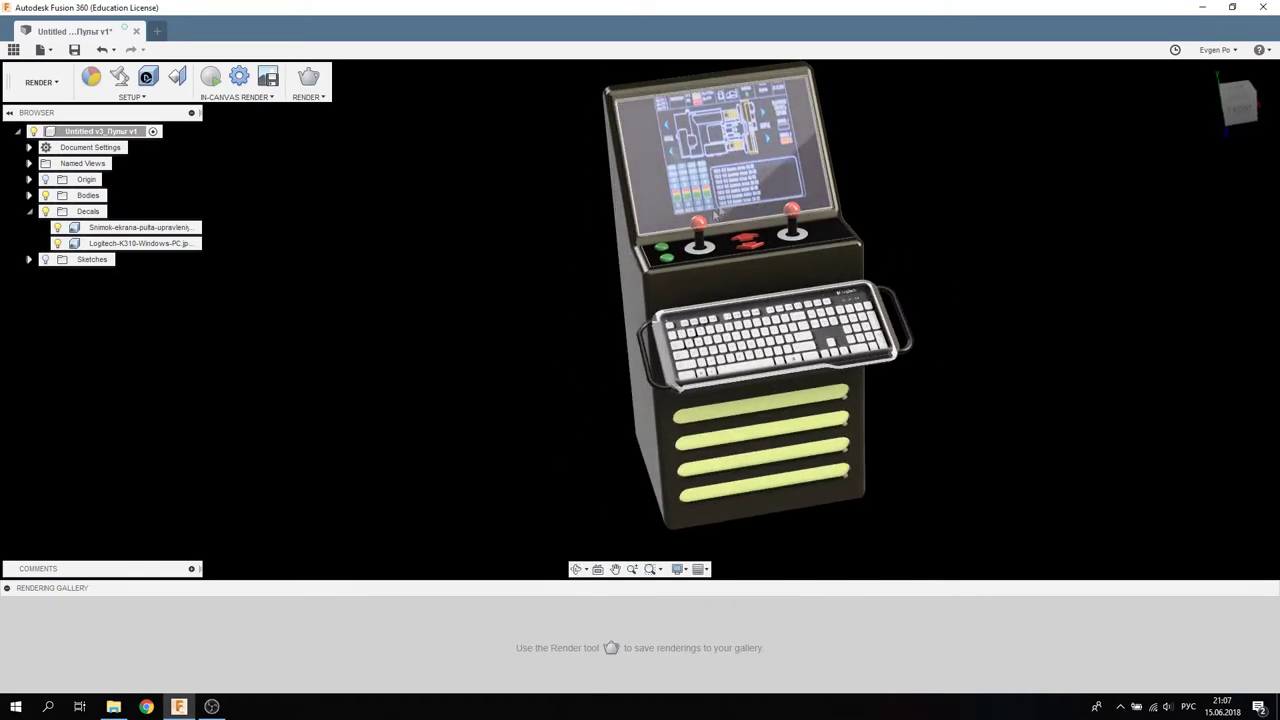
pyautogui.scroll(-3, 740, 183)
pyautogui.keyDown('shift'); pyautogui.moveTo(690, 210); pyautogui.dragTo(799, 308, button='middle'); pyautogui.keyUp('shift')
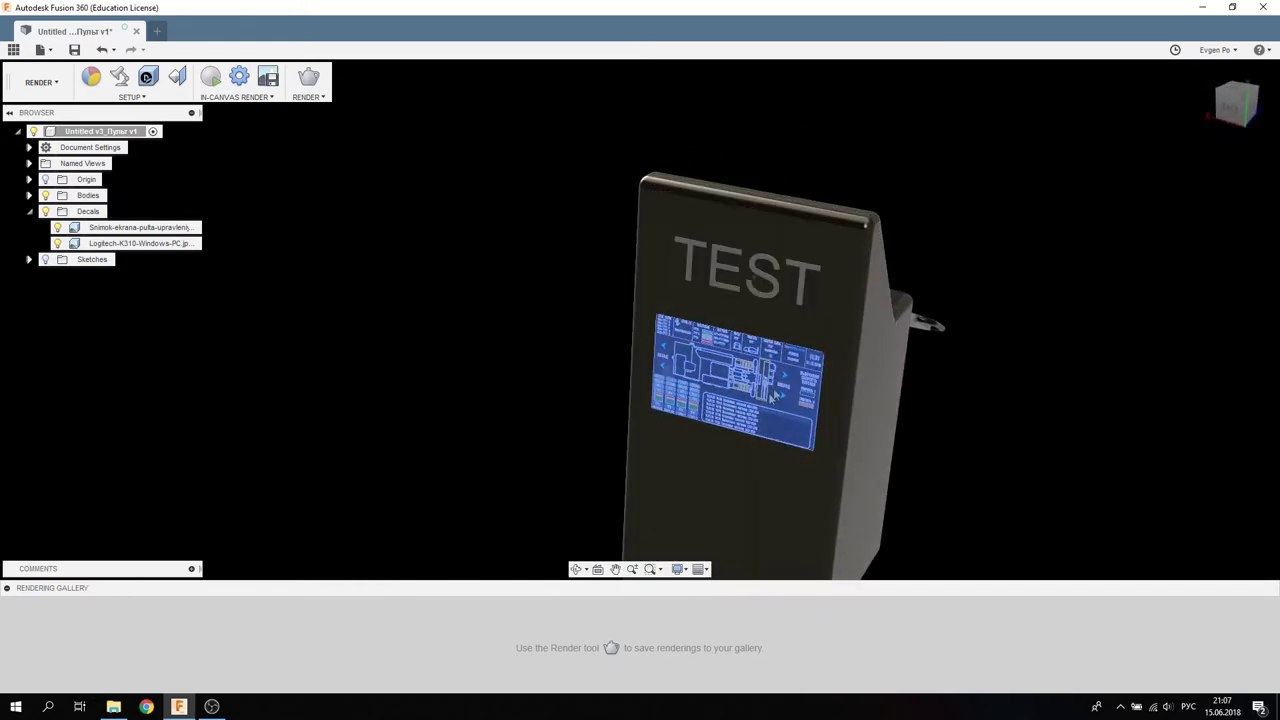
pyautogui.click(58, 227)
pyautogui.click(58, 227)
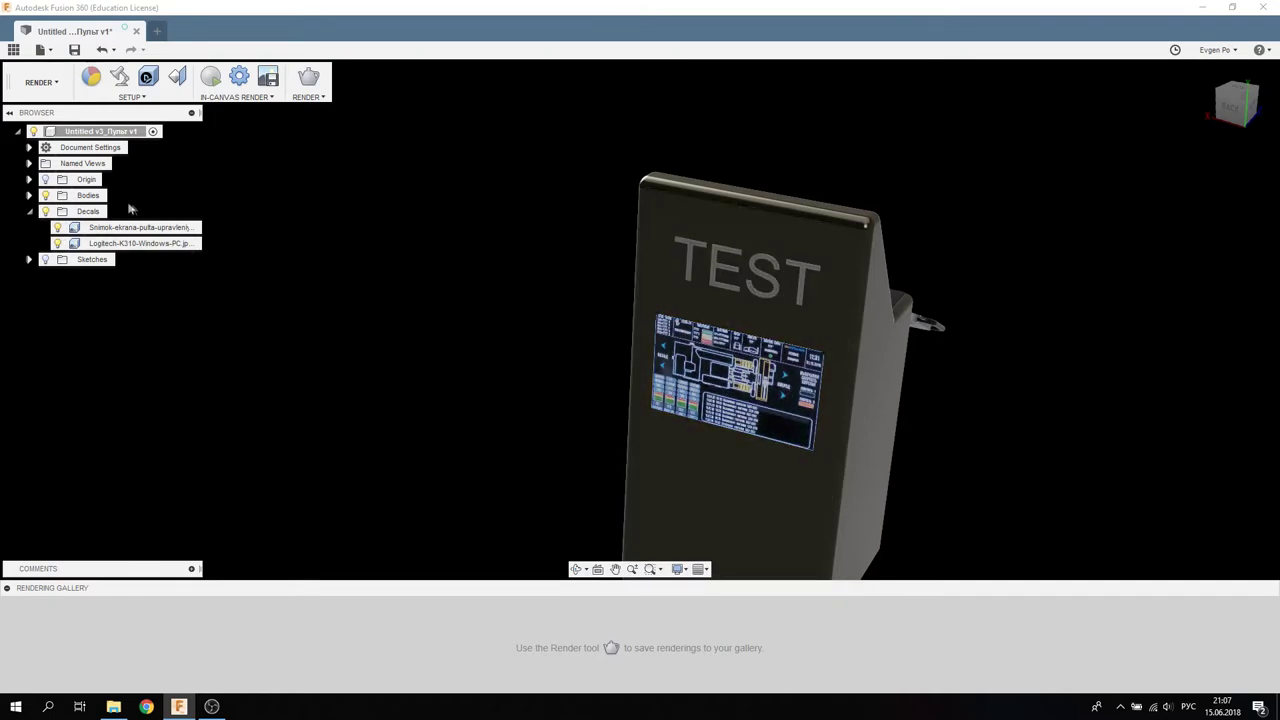
pyautogui.keyDown('shift'); pyautogui.moveTo(457, 230); pyautogui.dragTo(440, 232, button='middle'); pyautogui.keyUp('shift')
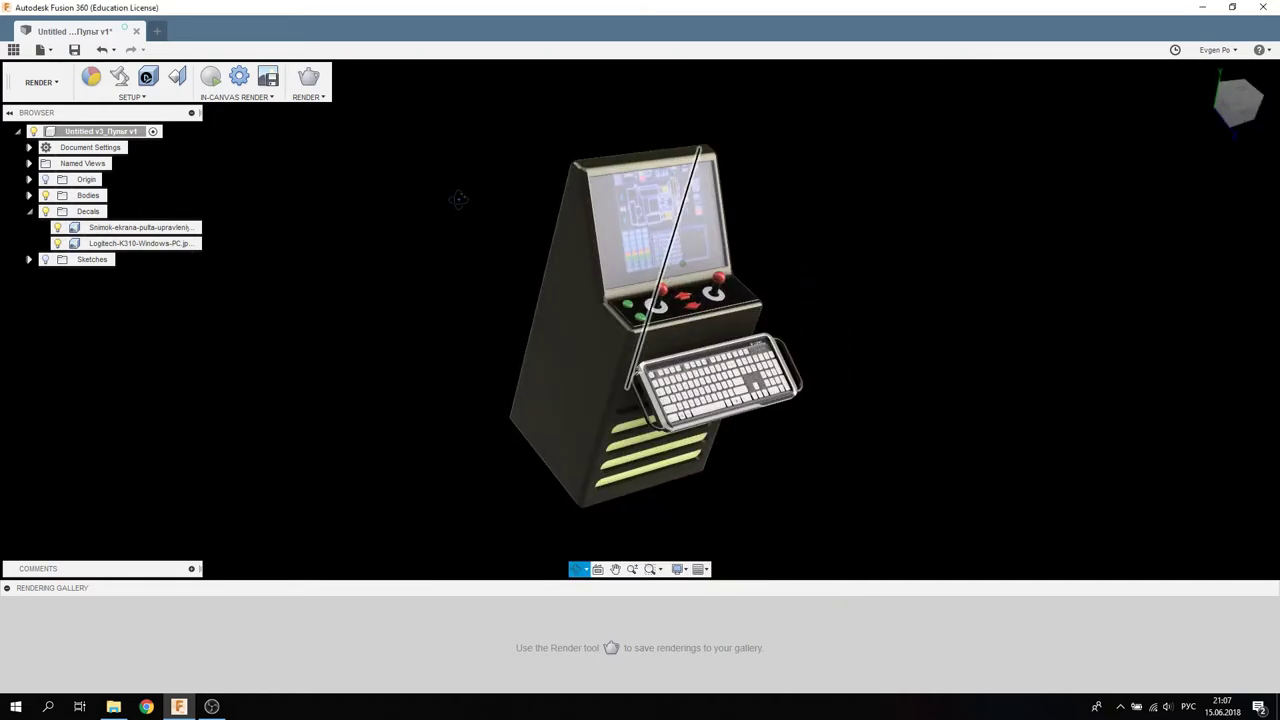
pyautogui.click(92, 79)
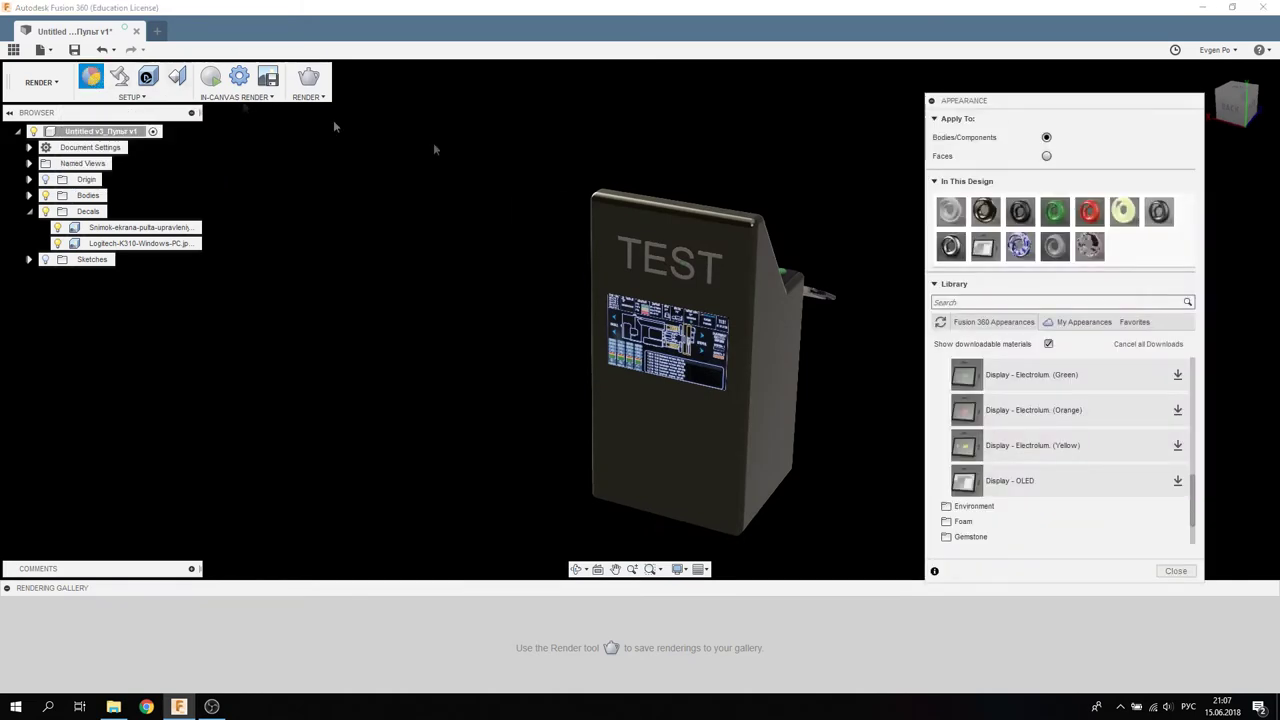
# Step: Zoom in on the TEST lettering and select all four letter bodies T, S, E, T
pyautogui.scroll(3, 1030, 385)
pyautogui.scroll(3, 1051, 408)
pyautogui.scroll(2, 1051, 420)
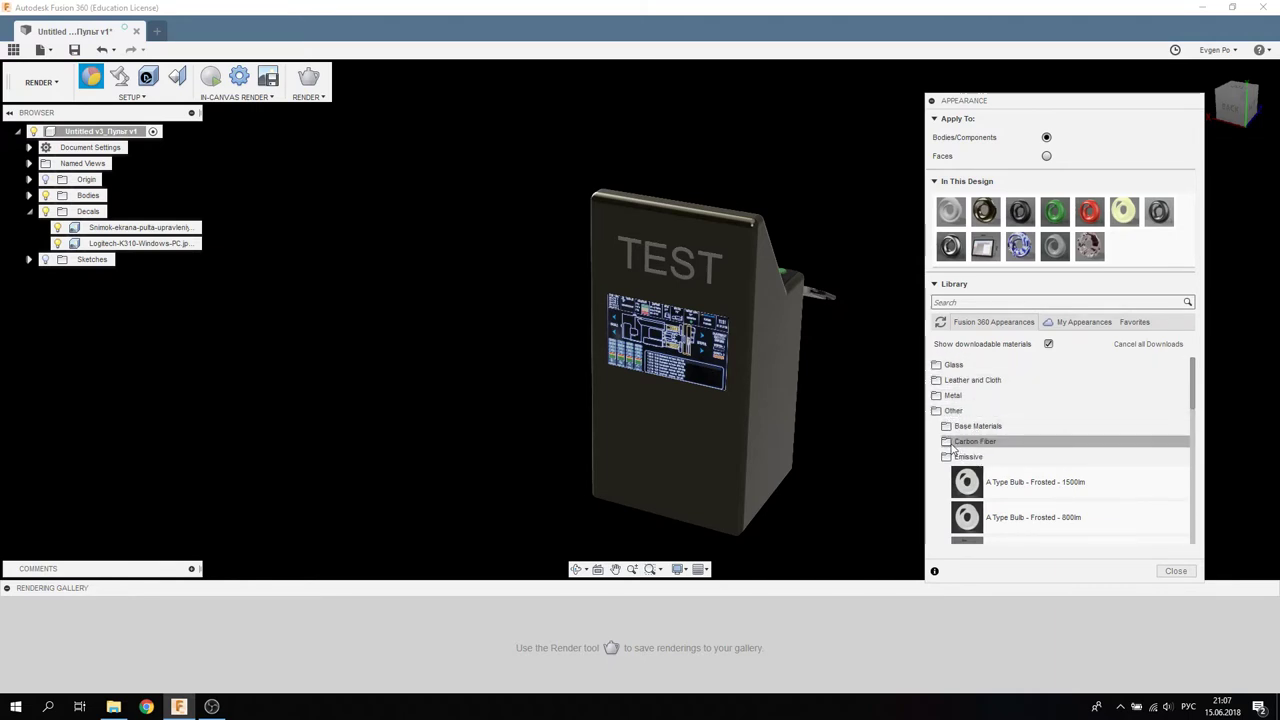
pyautogui.scroll(-2, 998, 412)
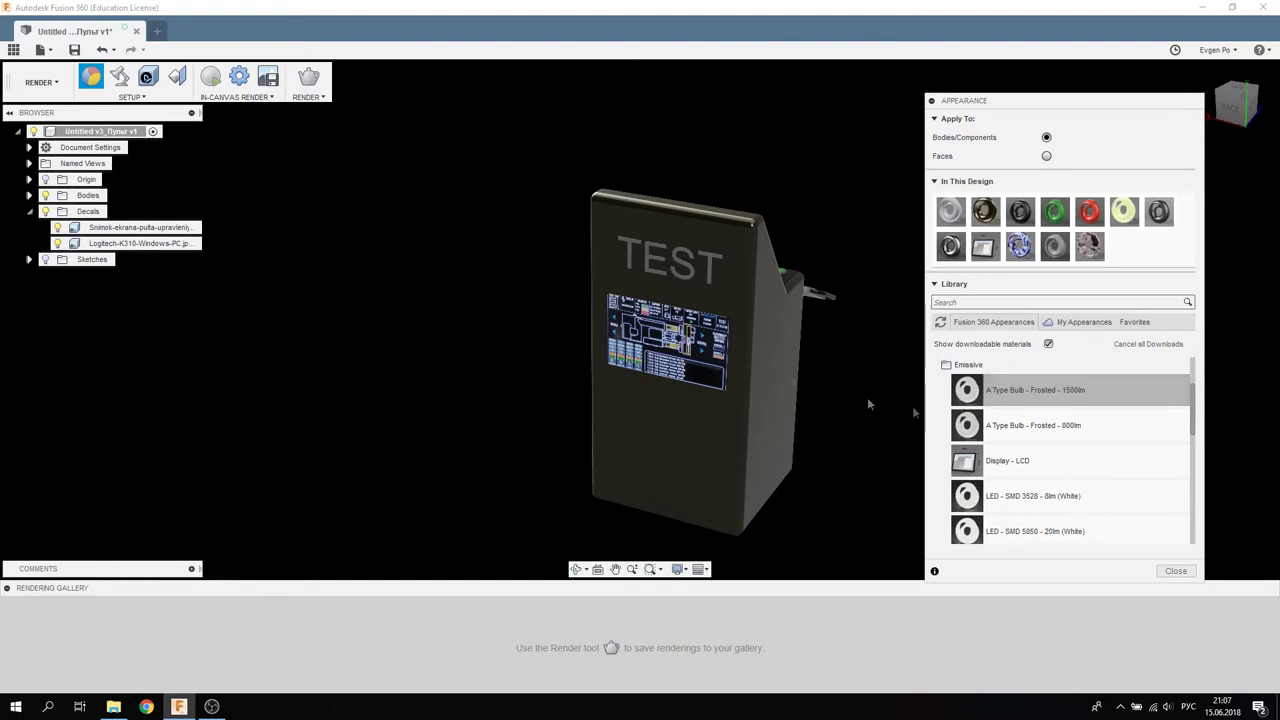
pyautogui.moveTo(941, 407); pyautogui.dragTo(720, 272)
pyautogui.scroll(5, 720, 272)
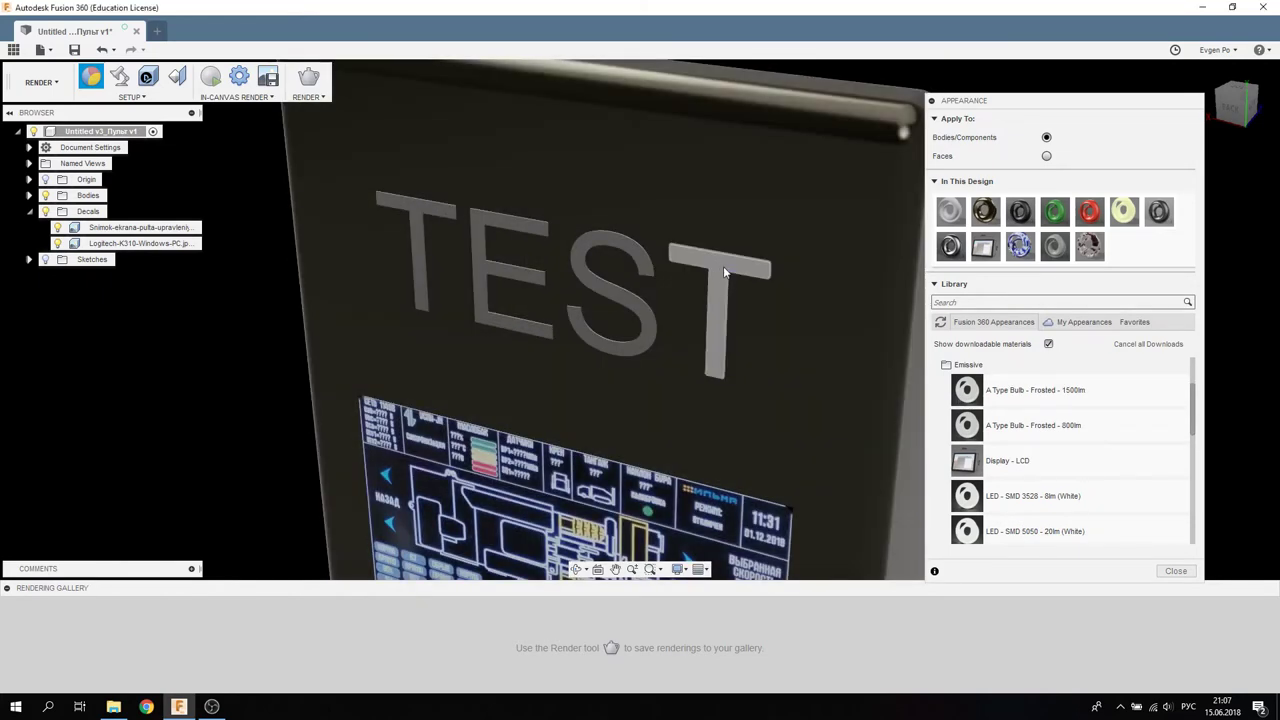
pyautogui.click(724, 272)
pyautogui.keyDown('ctrl'); pyautogui.click(621, 250); pyautogui.keyUp('ctrl')
pyautogui.keyDown('ctrl'); pyautogui.click(512, 228); pyautogui.keyUp('ctrl')
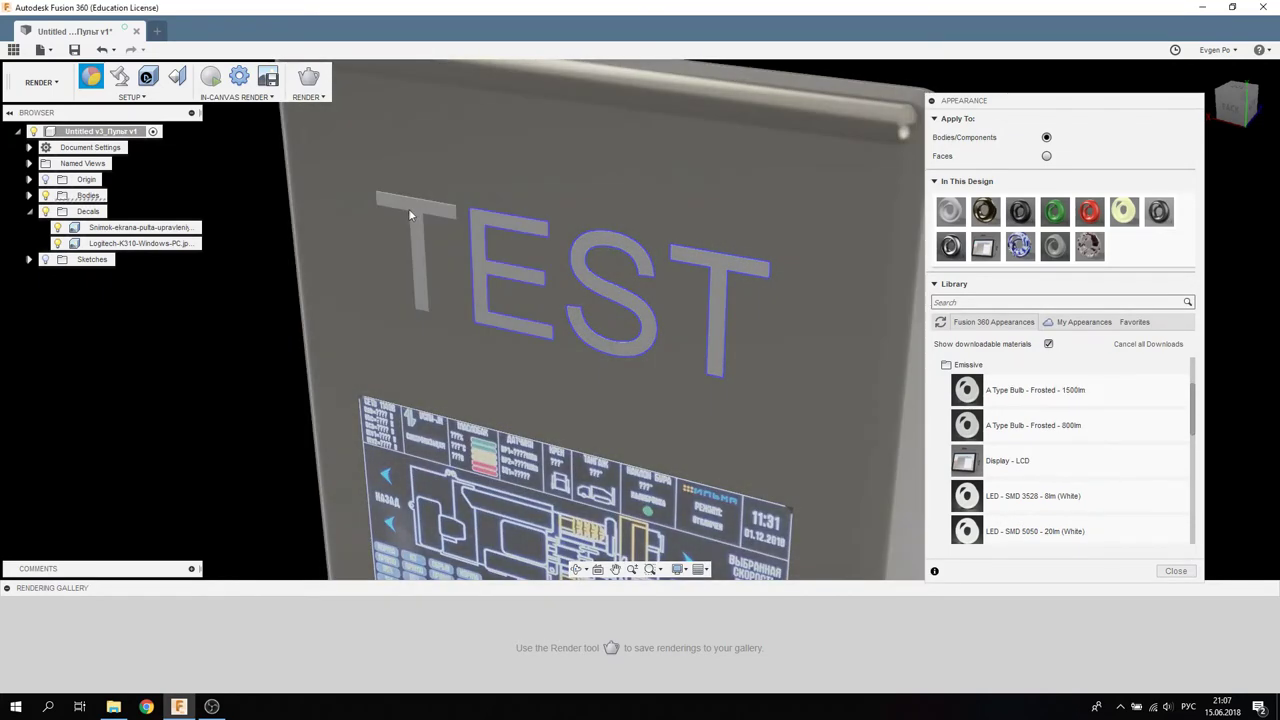
pyautogui.keyDown('ctrl'); pyautogui.click(410, 208); pyautogui.keyUp('ctrl')
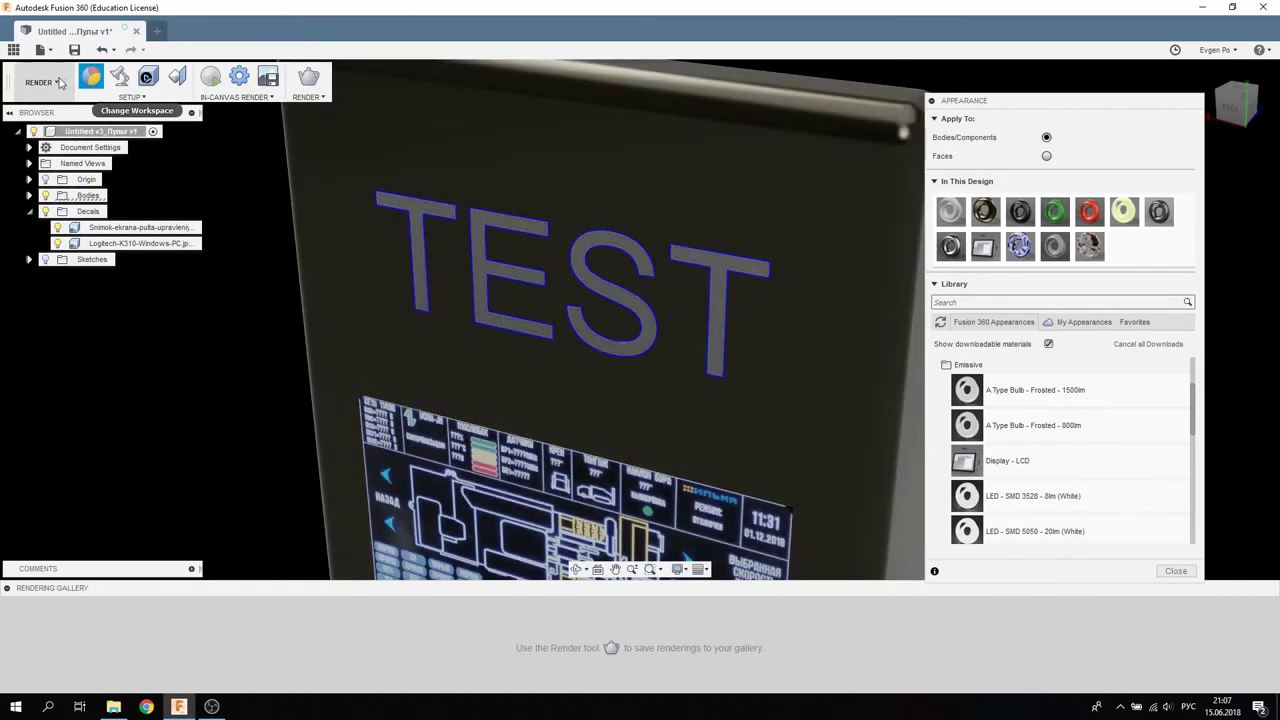
pyautogui.click(60, 83)
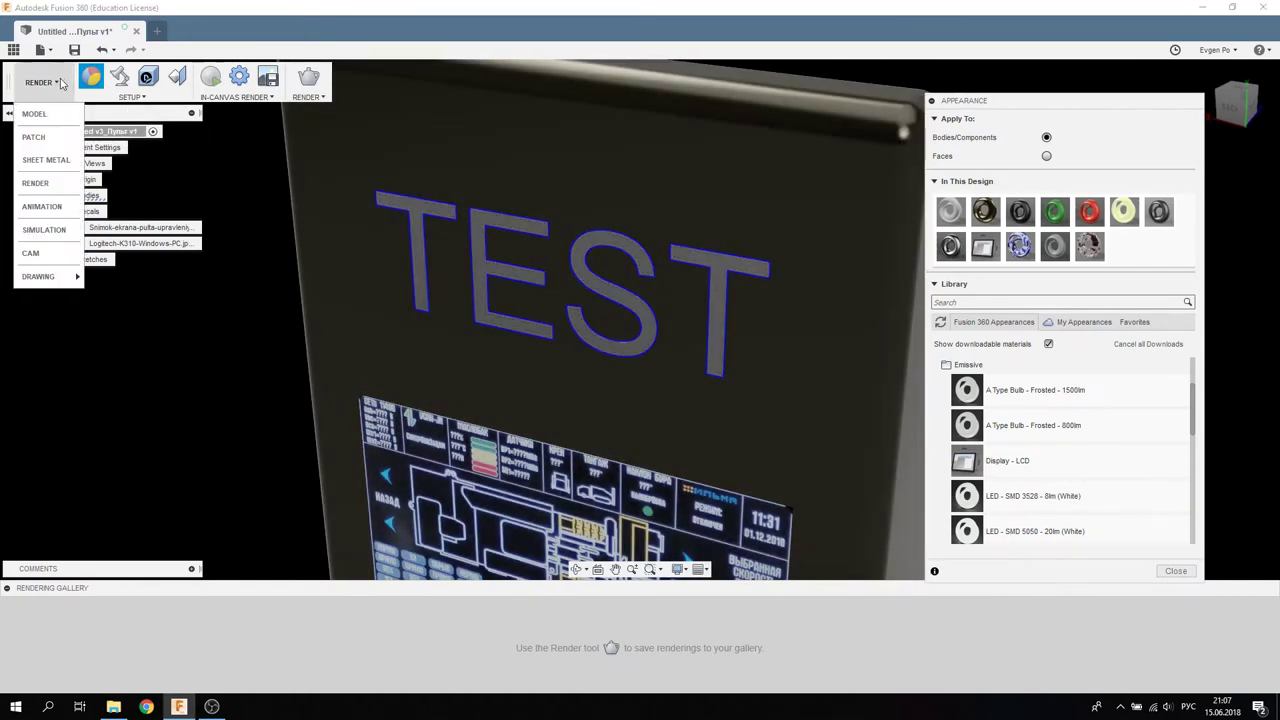
# Step: Switch briefly to the modelling workspace, then return to the Render workspace's Appearance library
pyautogui.click(50, 114)
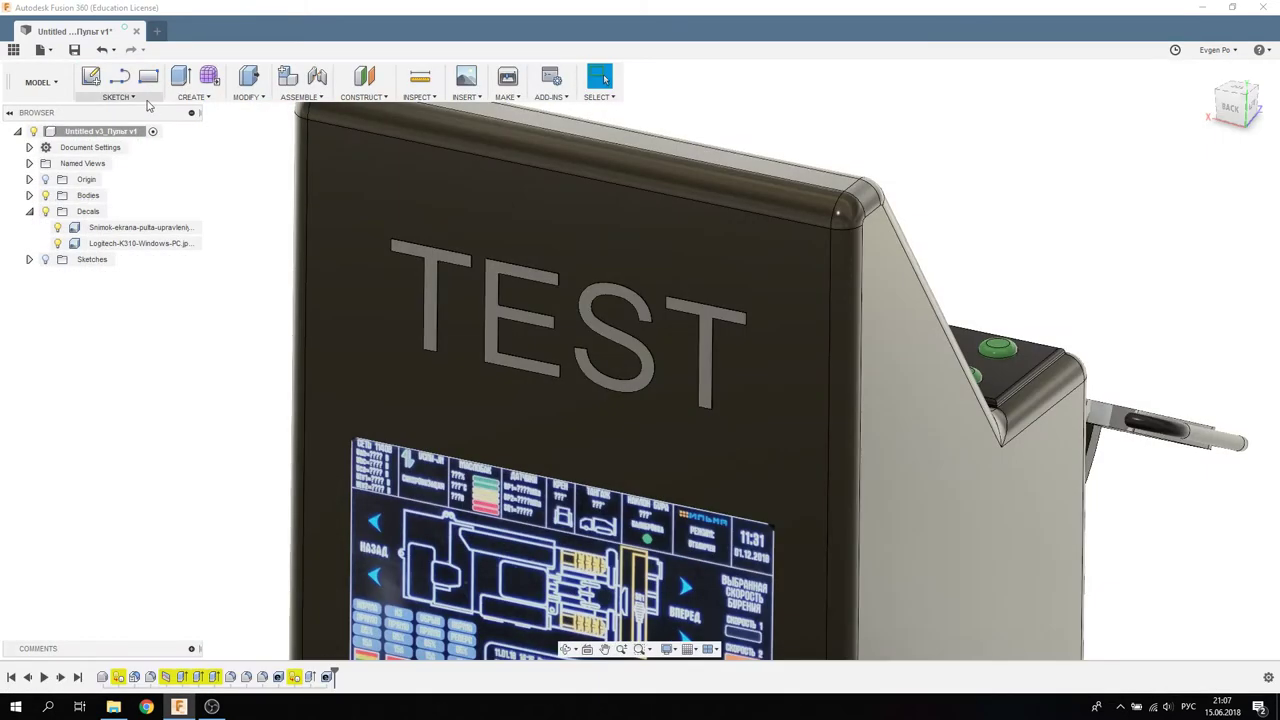
pyautogui.click(118, 97)
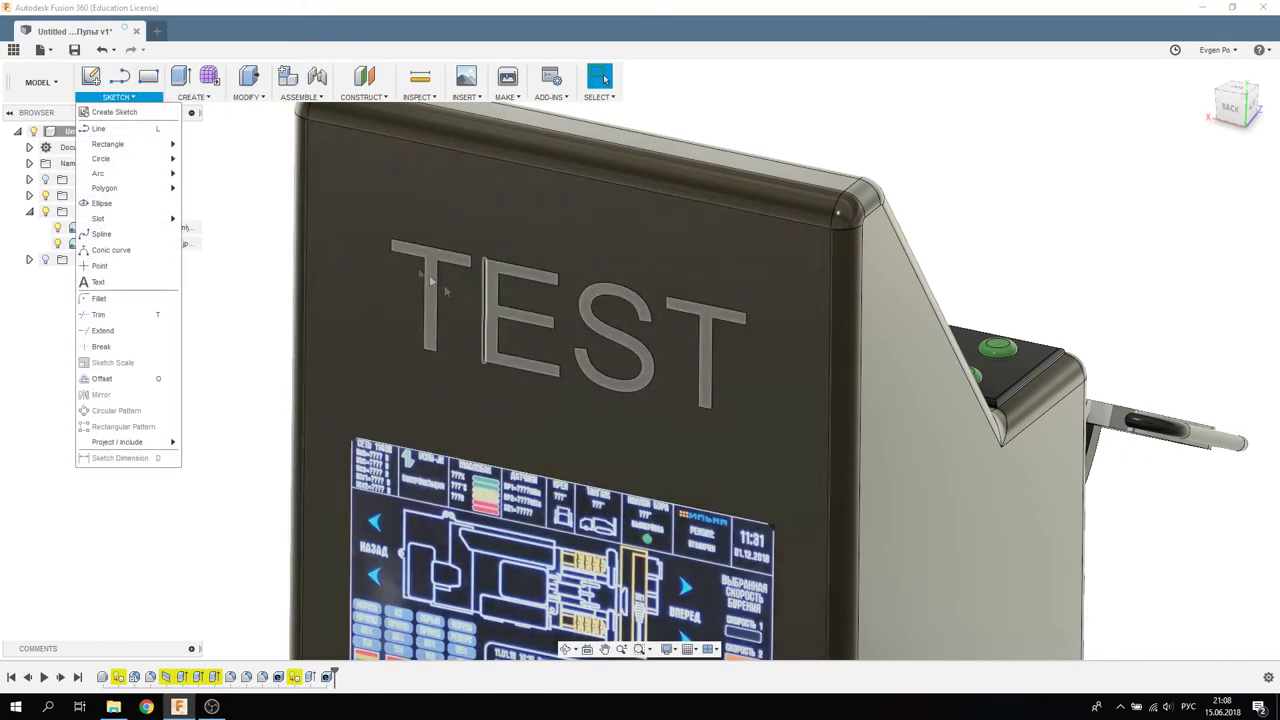
pyautogui.click(42, 82)
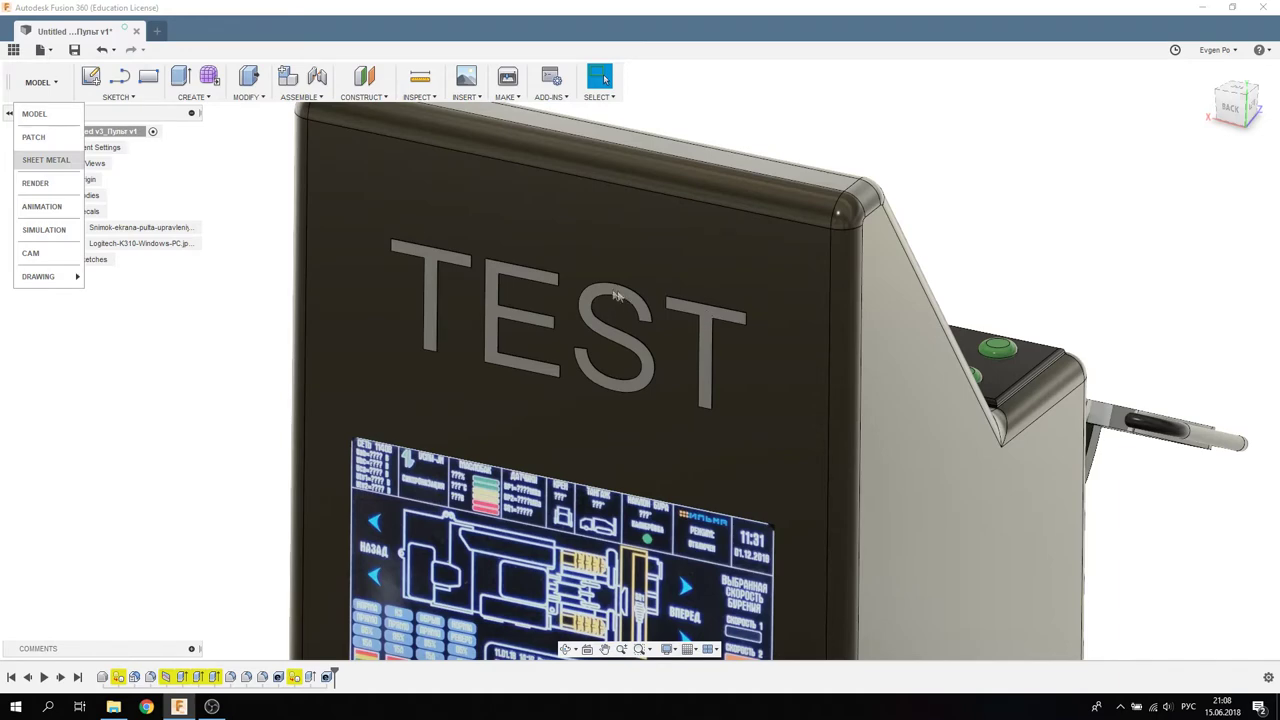
pyautogui.click(58, 92)
pyautogui.click(60, 93)
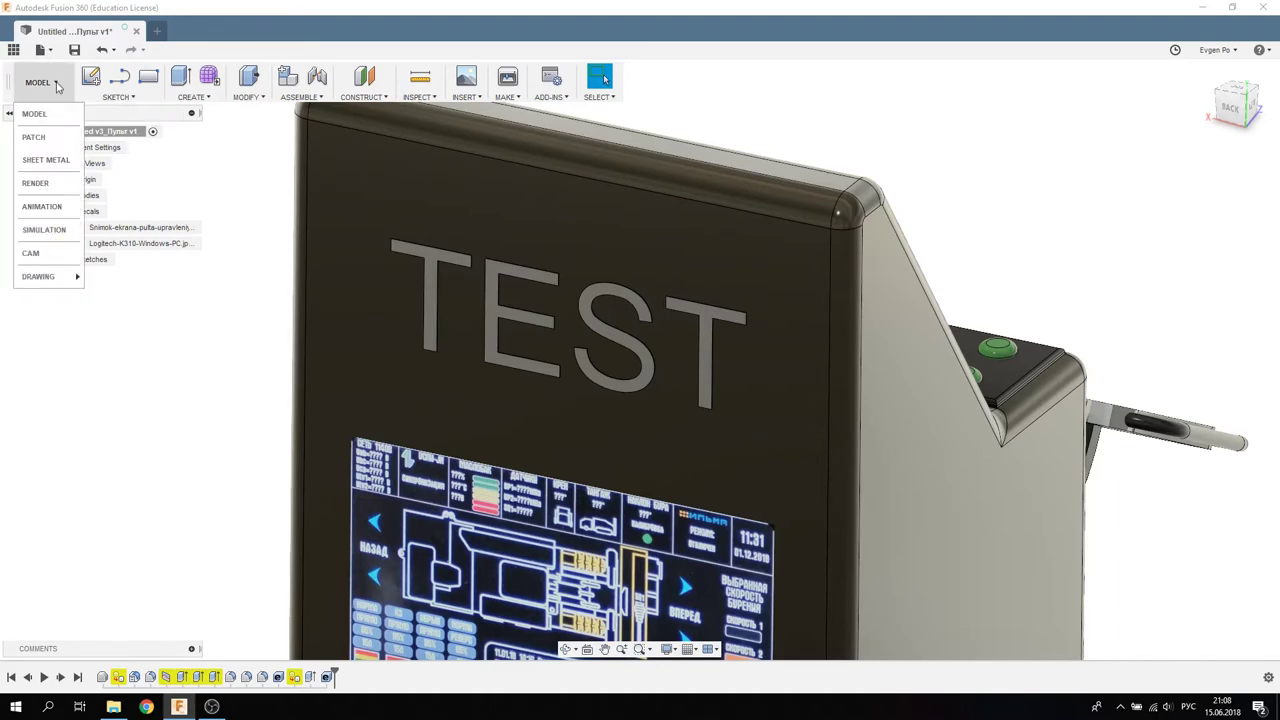
pyautogui.click(72, 183)
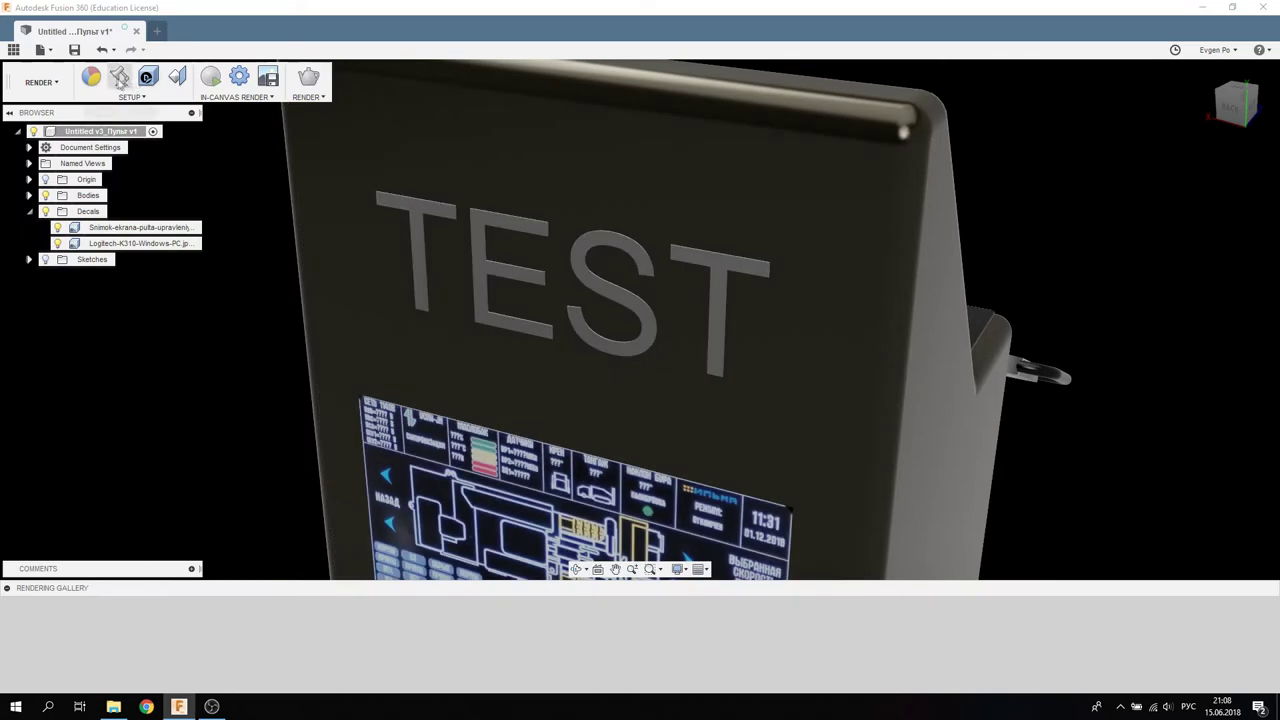
pyautogui.click(91, 78)
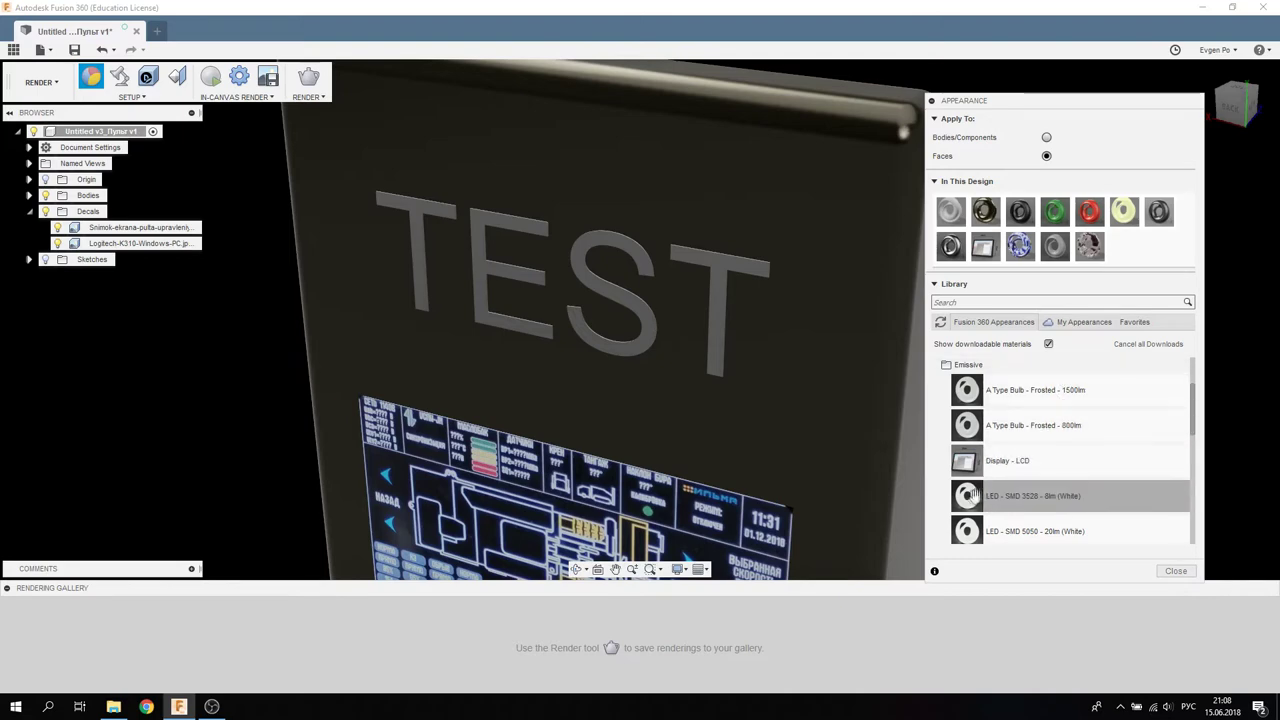
# Step: Apply the LED - SMD 3528 - 8lm (White) appearance to each TEST letter face
pyautogui.moveTo(968, 497); pyautogui.dragTo(793, 320)
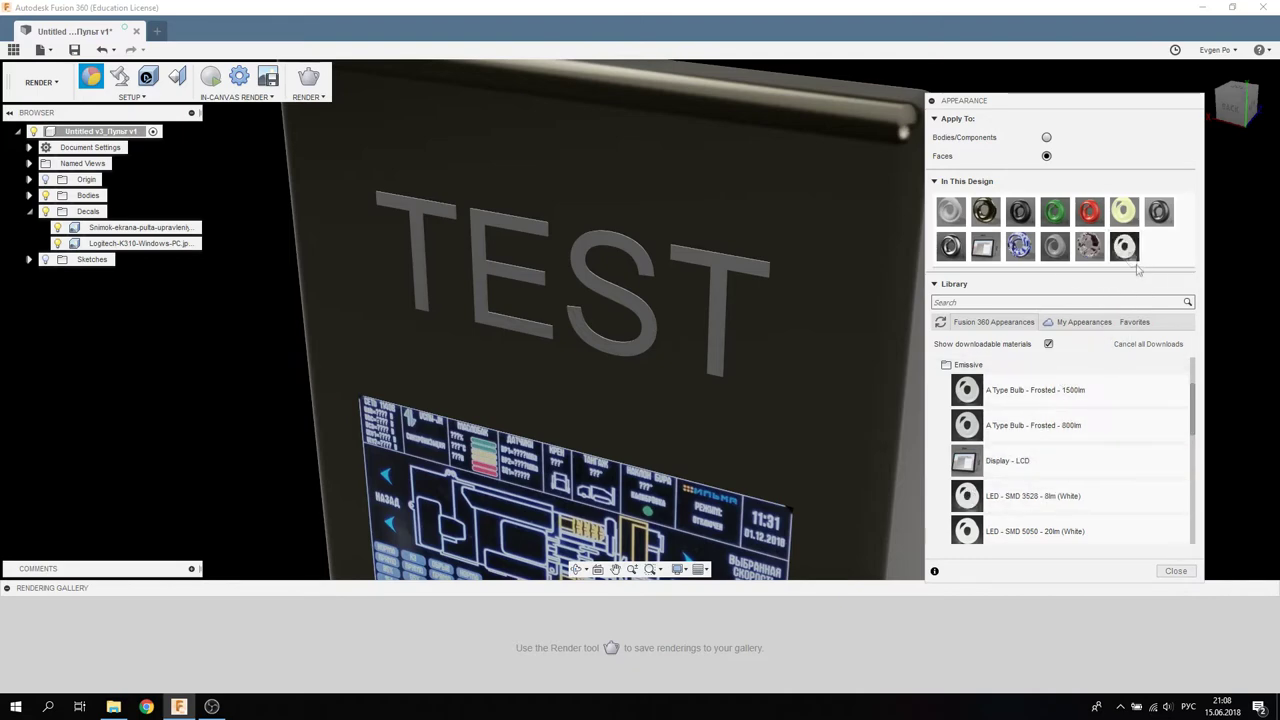
pyautogui.moveTo(779, 315); pyautogui.dragTo(727, 264)
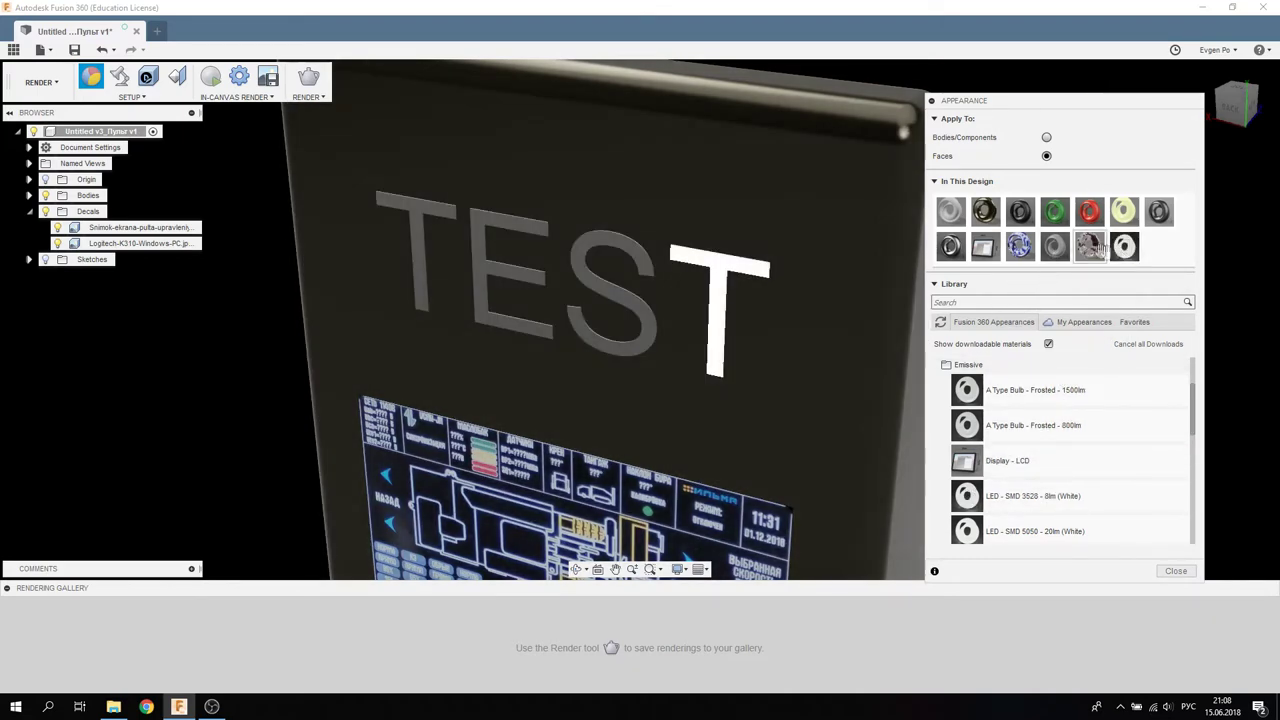
pyautogui.moveTo(1095, 300); pyautogui.dragTo(643, 266)
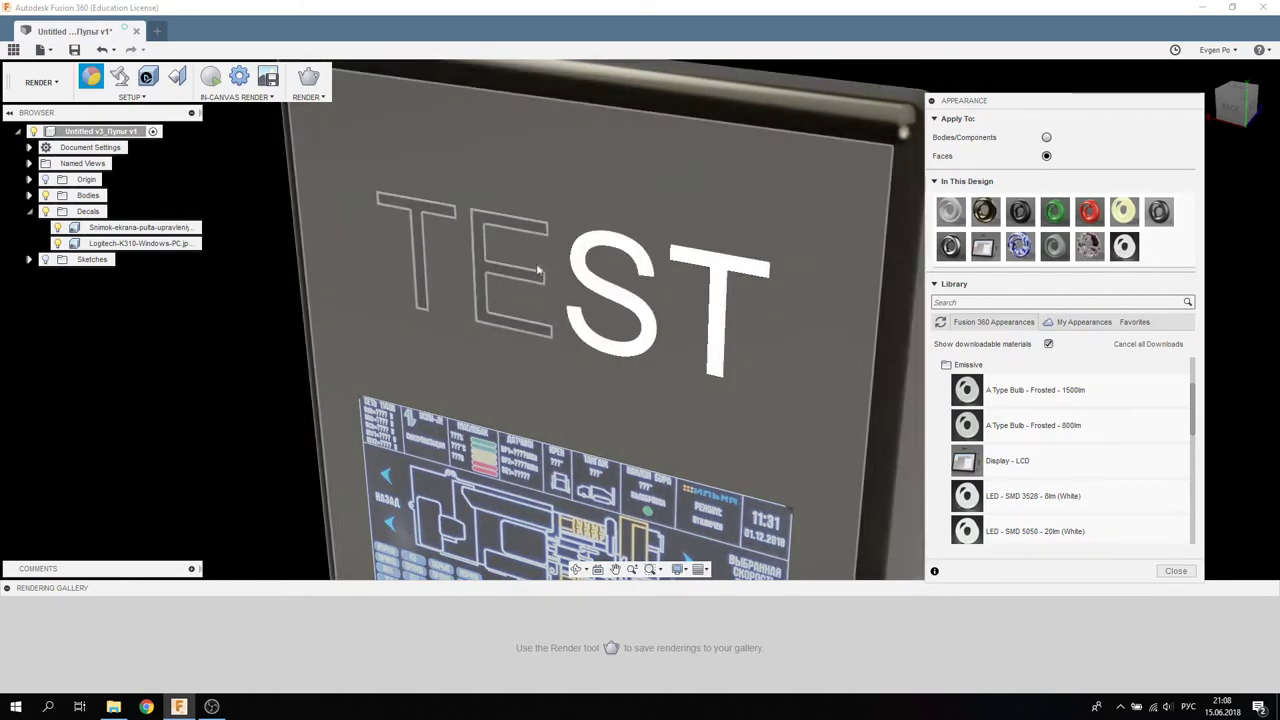
pyautogui.click(483, 266)
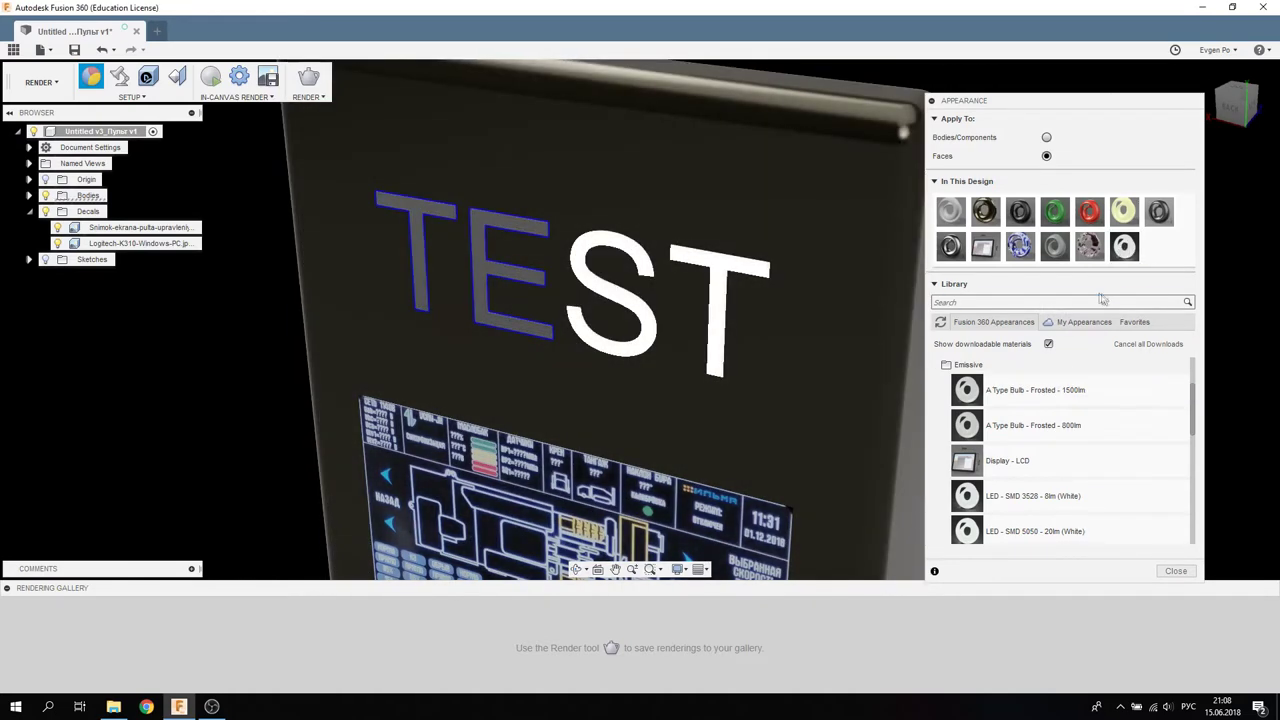
pyautogui.moveTo(1124, 246); pyautogui.dragTo(491, 236)
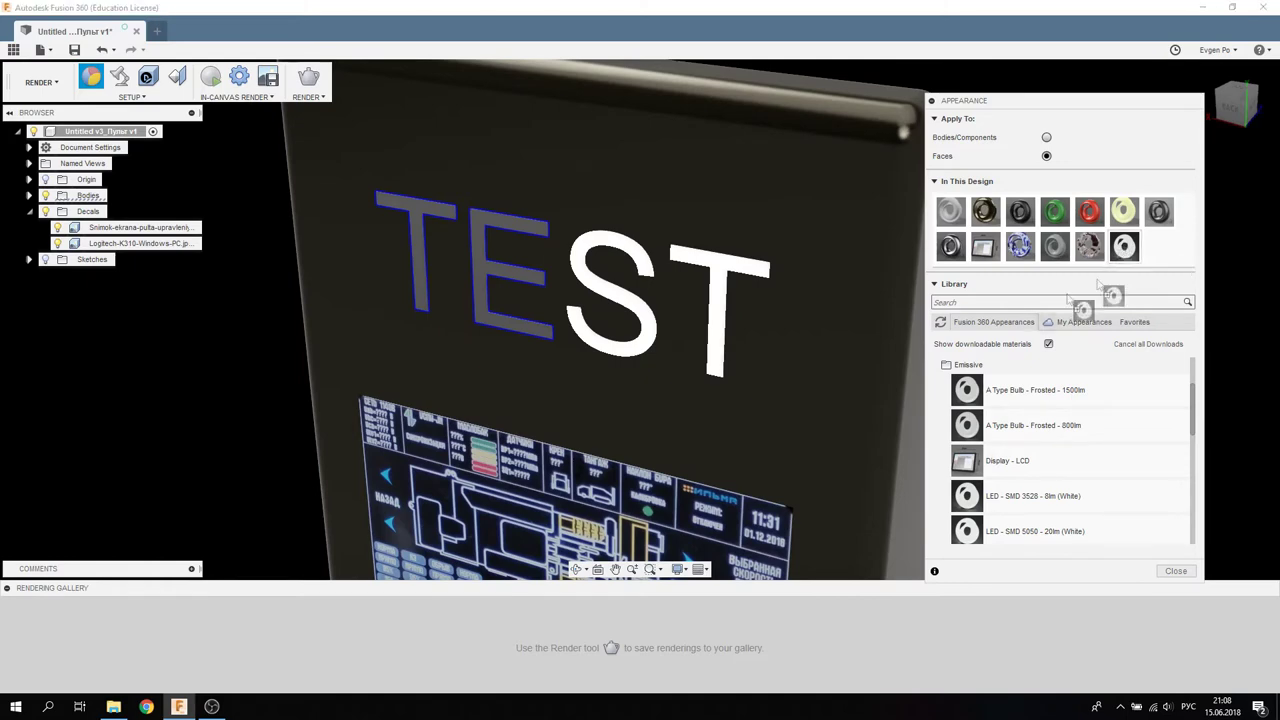
# Step: Zoom out and turn the environment brightness down so only TEST glows
pyautogui.scroll(-5, 503, 292)
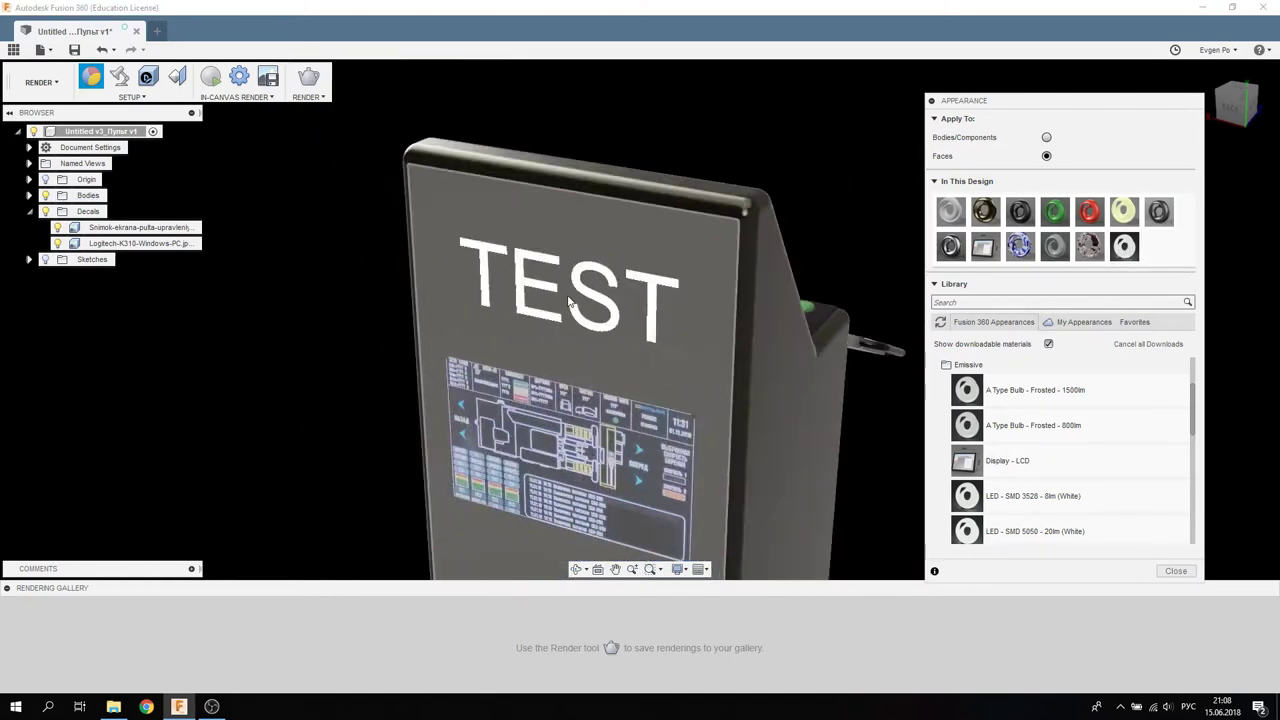
pyautogui.scroll(-3, 503, 292)
pyautogui.click(119, 77)
pyautogui.moveTo(1156, 238); pyautogui.dragTo(1125, 240)
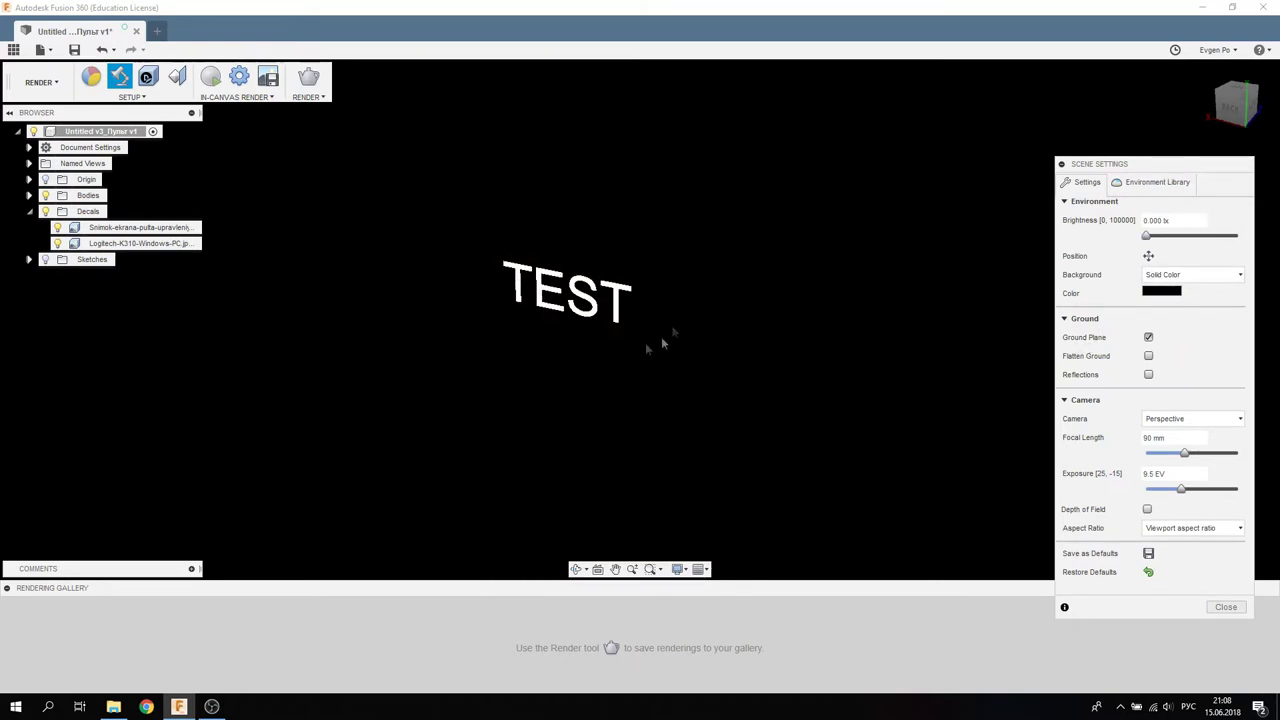
# Step: Raise the environment brightness to 2898.551 lx after inspecting the glowing text
pyautogui.moveTo(702, 296)
pyautogui.keyDown('shift'); pyautogui.mouseDown(button='middle')
pyautogui.moveTo(716, 270)
pyautogui.moveTo(700, 287)
pyautogui.mouseUp(button='middle'); pyautogui.keyUp('shift')
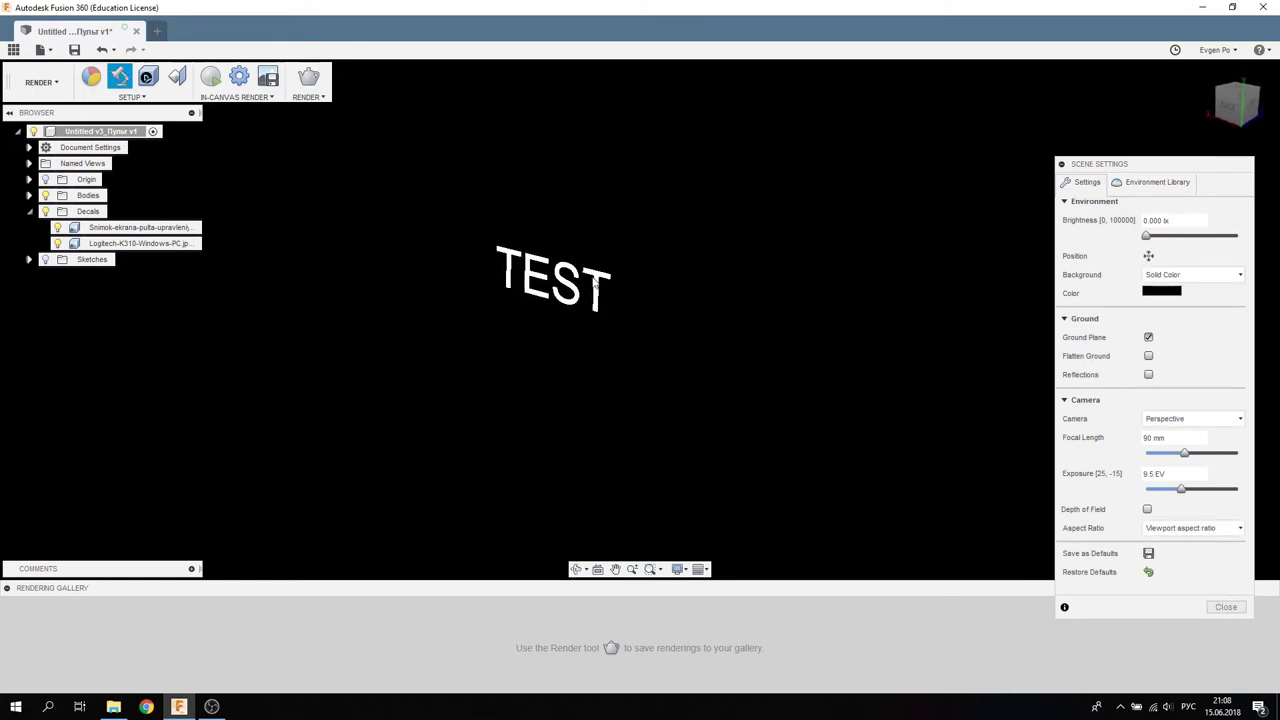
pyautogui.moveTo(632, 246)
pyautogui.keyDown('shift'); pyautogui.mouseDown(button='middle')
pyautogui.moveTo(521, 210)
pyautogui.moveTo(610, 226)
pyautogui.moveTo(538, 223)
pyautogui.mouseUp(button='middle'); pyautogui.keyUp('shift')
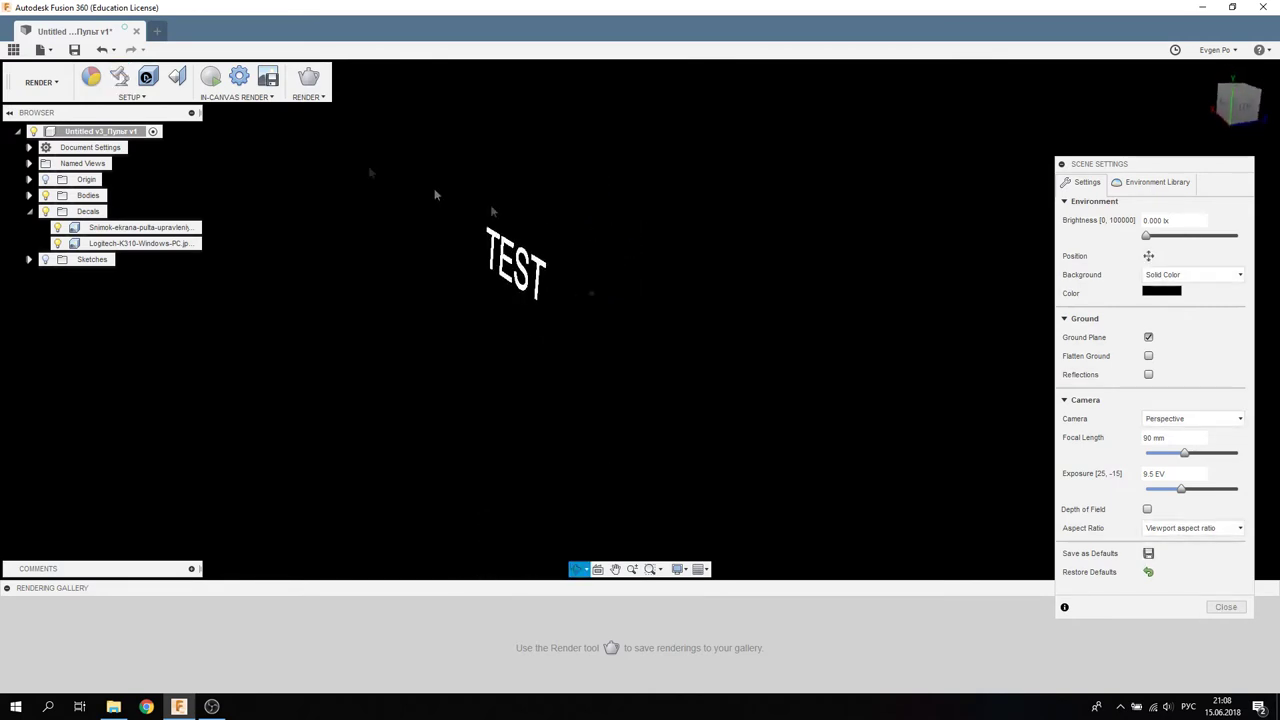
pyautogui.moveTo(1147, 236); pyautogui.dragTo(1158, 236)
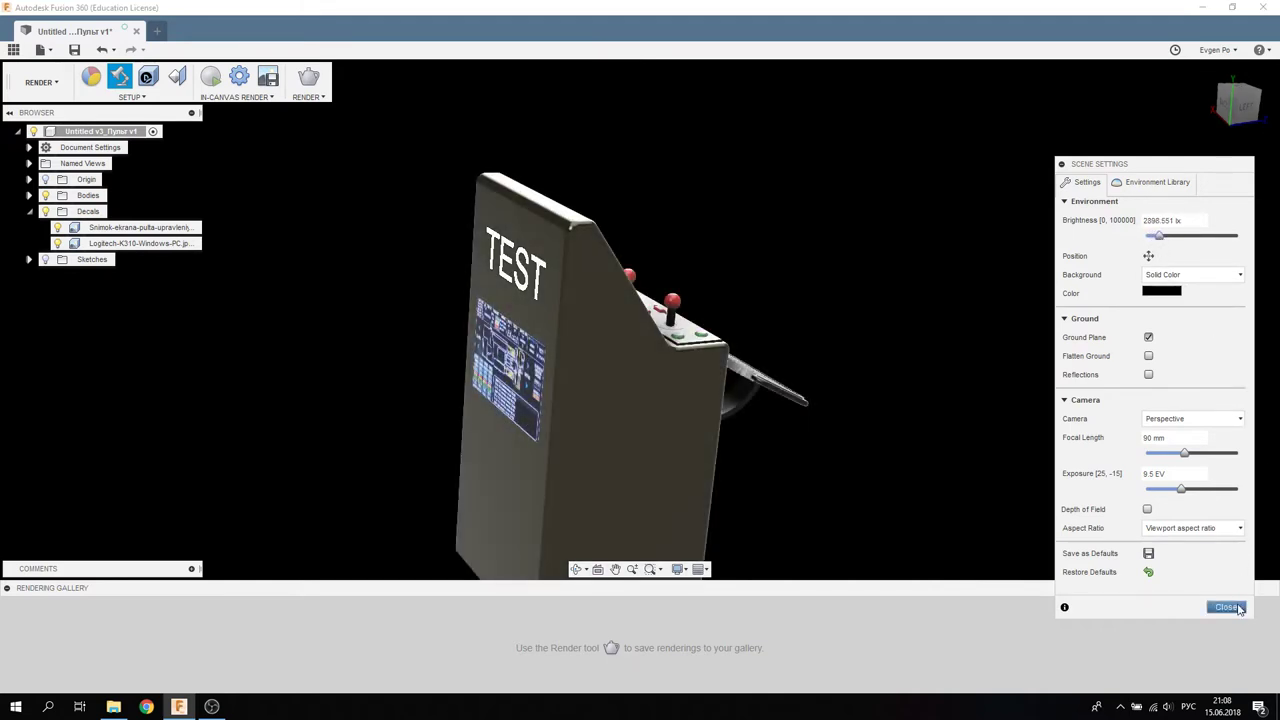
pyautogui.click(1226, 607)
# Step: Hide the keyboard decal on the cabinet's tray
pyautogui.moveTo(923, 337)
pyautogui.keyDown('shift'); pyautogui.mouseDown(button='middle')
pyautogui.moveTo(828, 232)
pyautogui.moveTo(800, 246)
pyautogui.moveTo(551, 229)
pyautogui.moveTo(93, 243)
pyautogui.mouseUp(button='middle'); pyautogui.keyUp('shift')
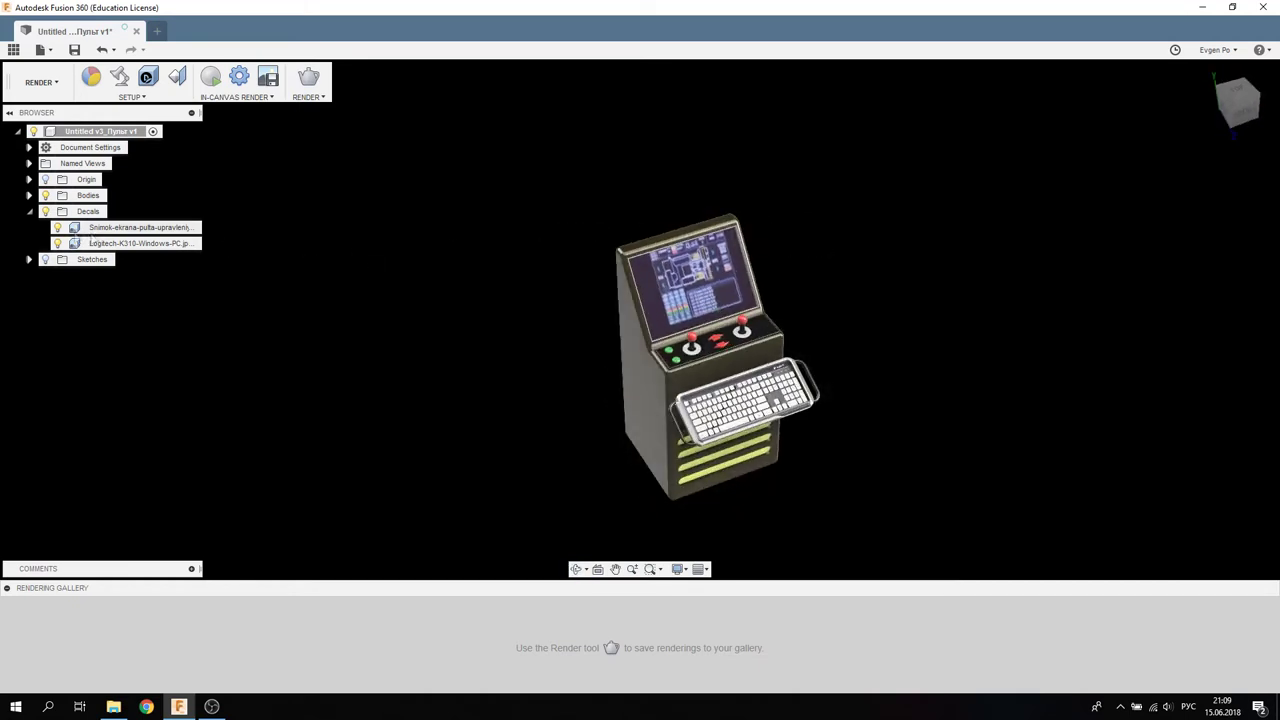
pyautogui.click(57, 244)
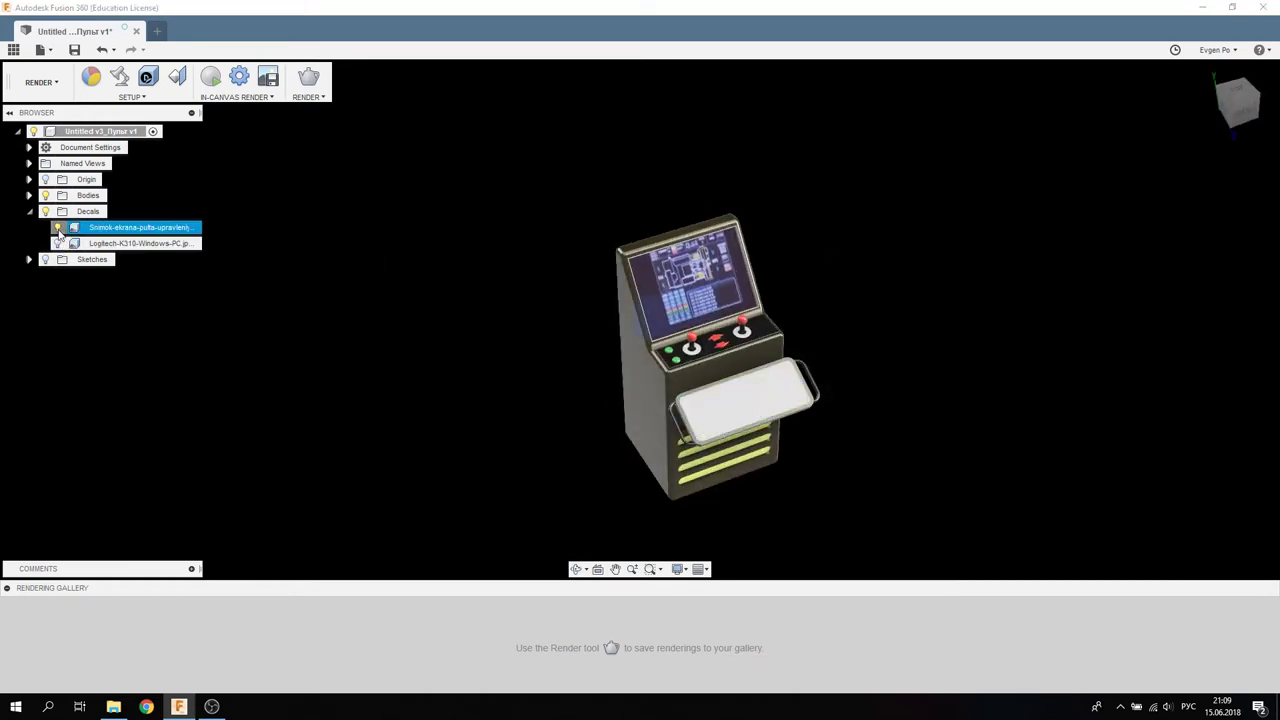
pyautogui.moveTo(523, 229)
pyautogui.keyDown('shift'); pyautogui.mouseDown(button='middle')
pyautogui.moveTo(657, 214)
pyautogui.moveTo(531, 218)
pyautogui.moveTo(491, 174)
pyautogui.moveTo(520, 197)
pyautogui.moveTo(486, 200)
pyautogui.mouseUp(button='middle'); pyautogui.keyUp('shift')
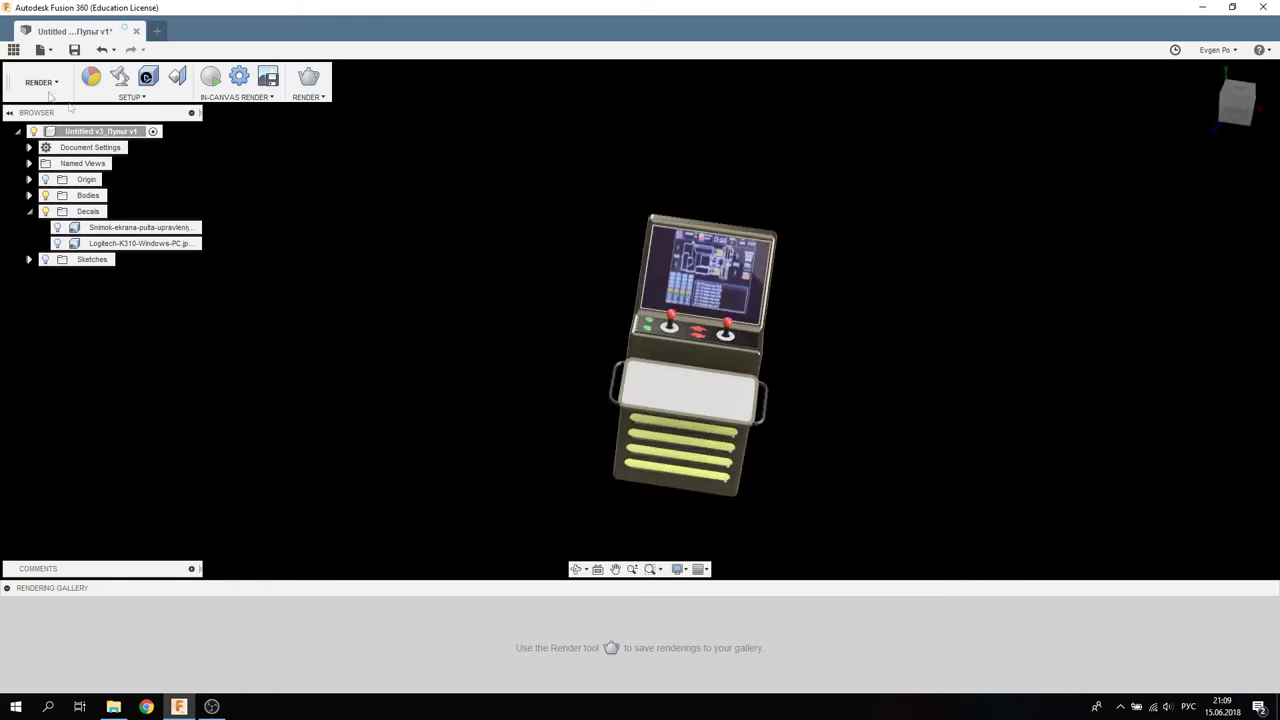
pyautogui.click(99, 86)
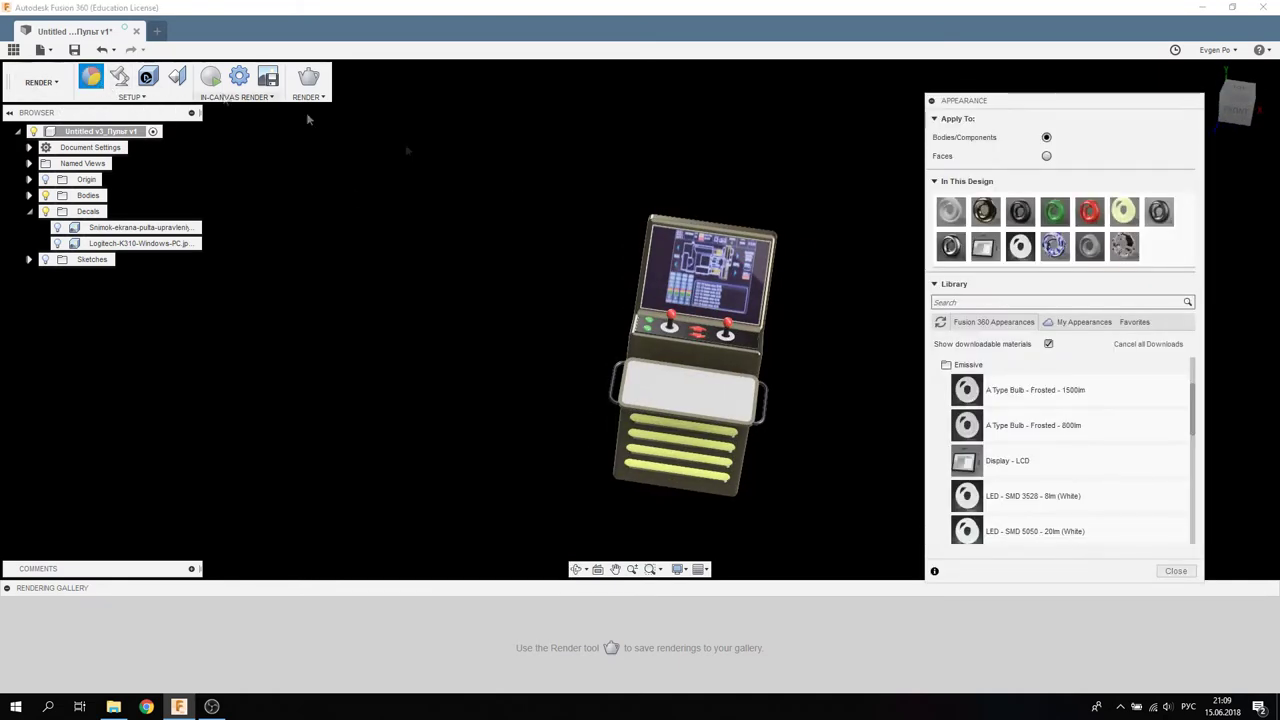
# Step: Drag library appearances onto the screen face until it shows plain white
pyautogui.moveTo(1012, 460); pyautogui.dragTo(742, 285)
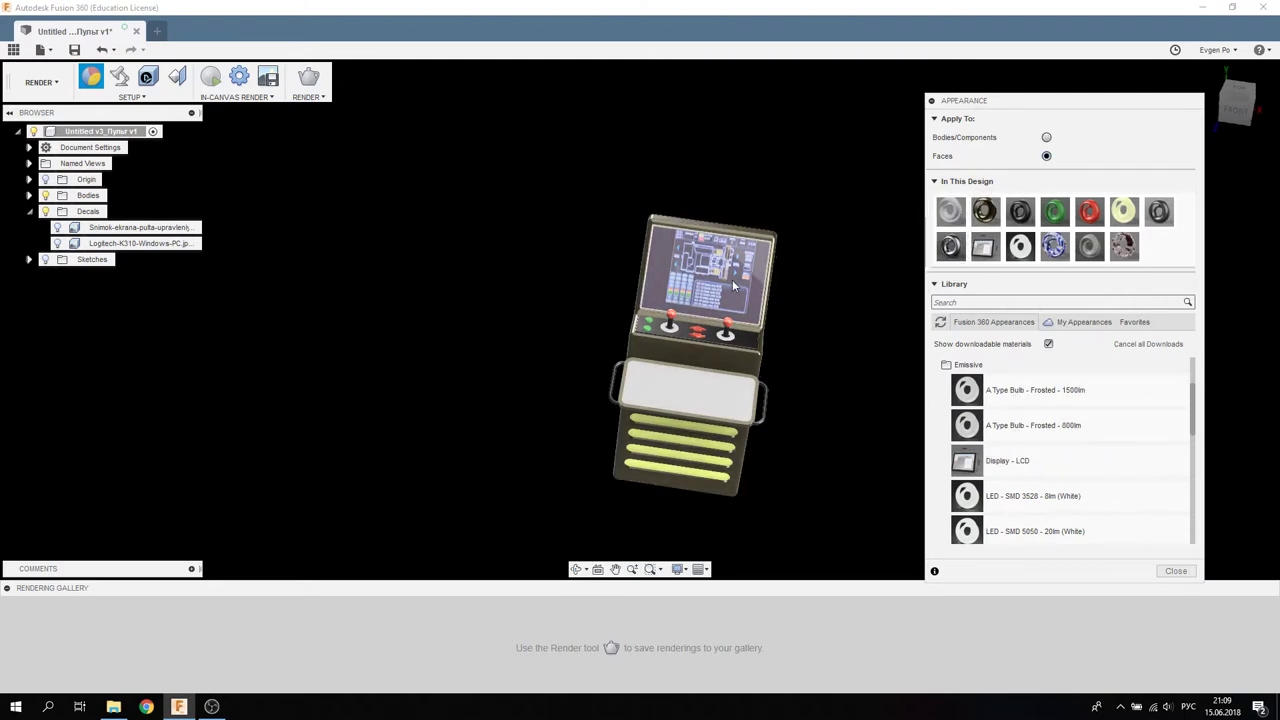
pyautogui.scroll(2, 880, 290)
pyautogui.moveTo(955, 208); pyautogui.dragTo(700, 265)
pyautogui.moveTo(806, 300)
pyautogui.keyDown('shift'); pyautogui.mouseDown(button='middle')
pyautogui.moveTo(832, 285)
pyautogui.moveTo(685, 306)
pyautogui.moveTo(655, 278)
pyautogui.mouseUp(button='middle'); pyautogui.keyUp('shift')
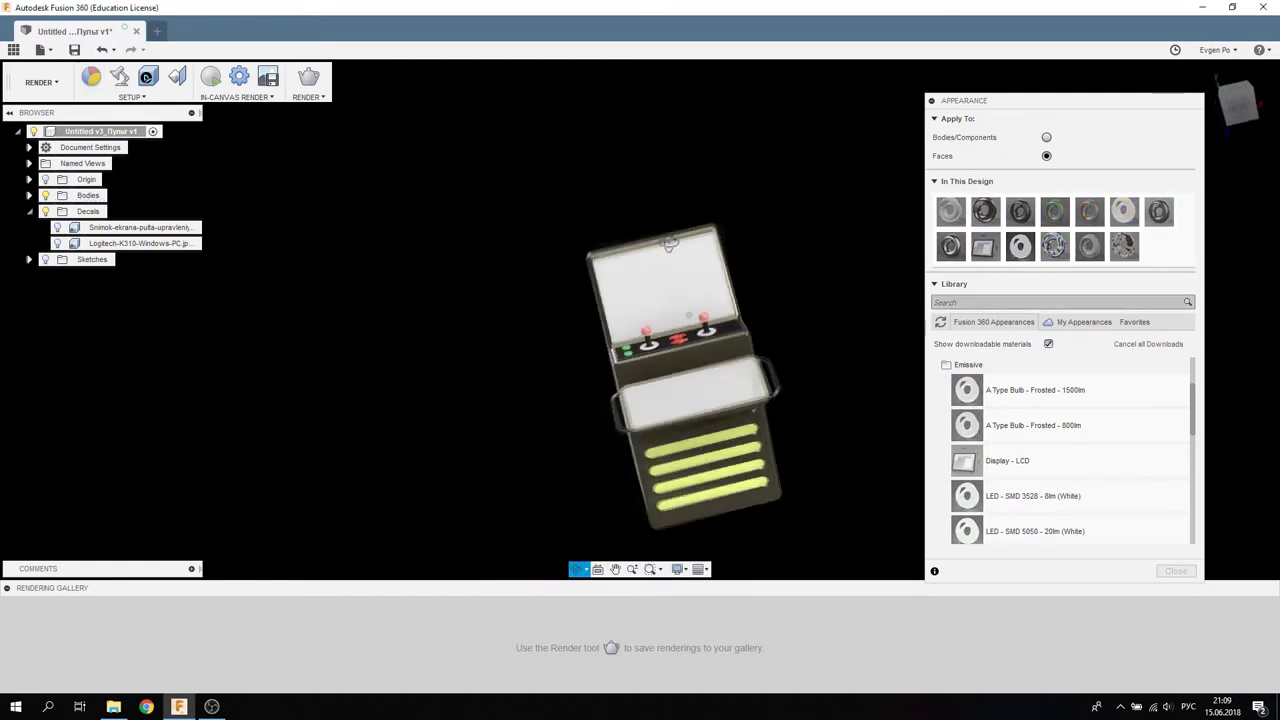
# Step: Browse the Other > Emissive appearances for the Display items
pyautogui.scroll(3, 975, 420)
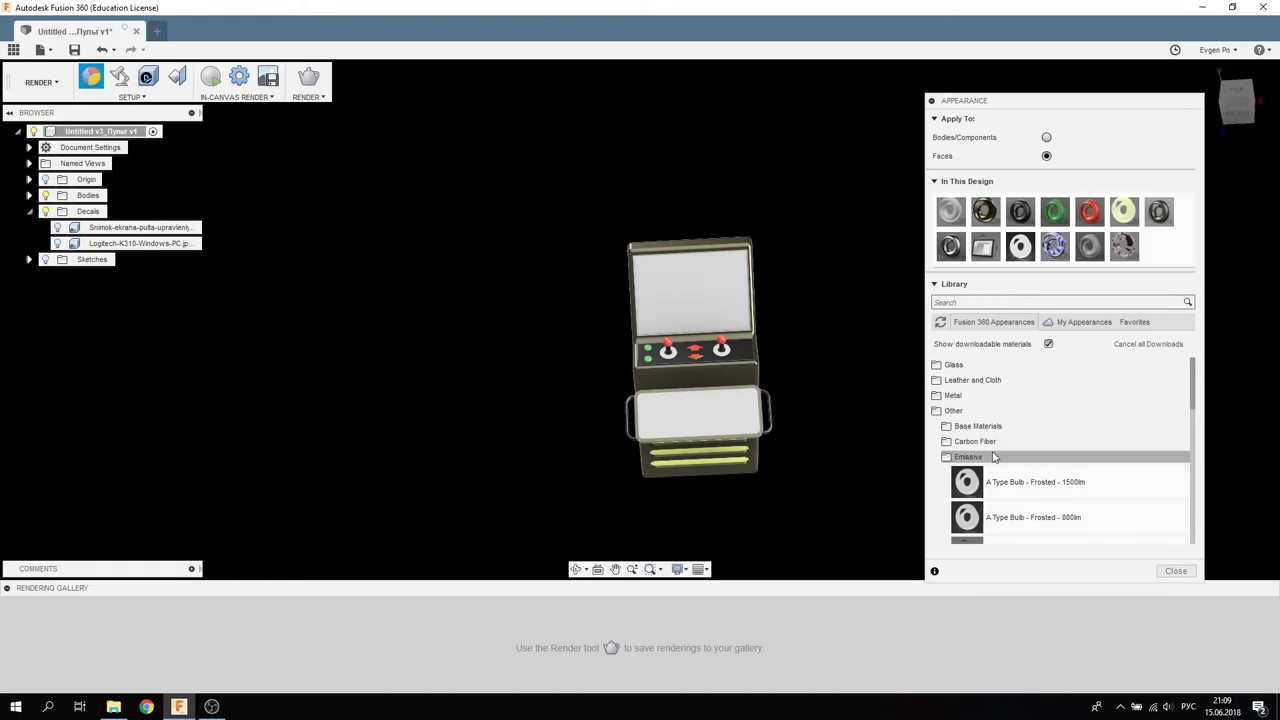
pyautogui.click(978, 460)
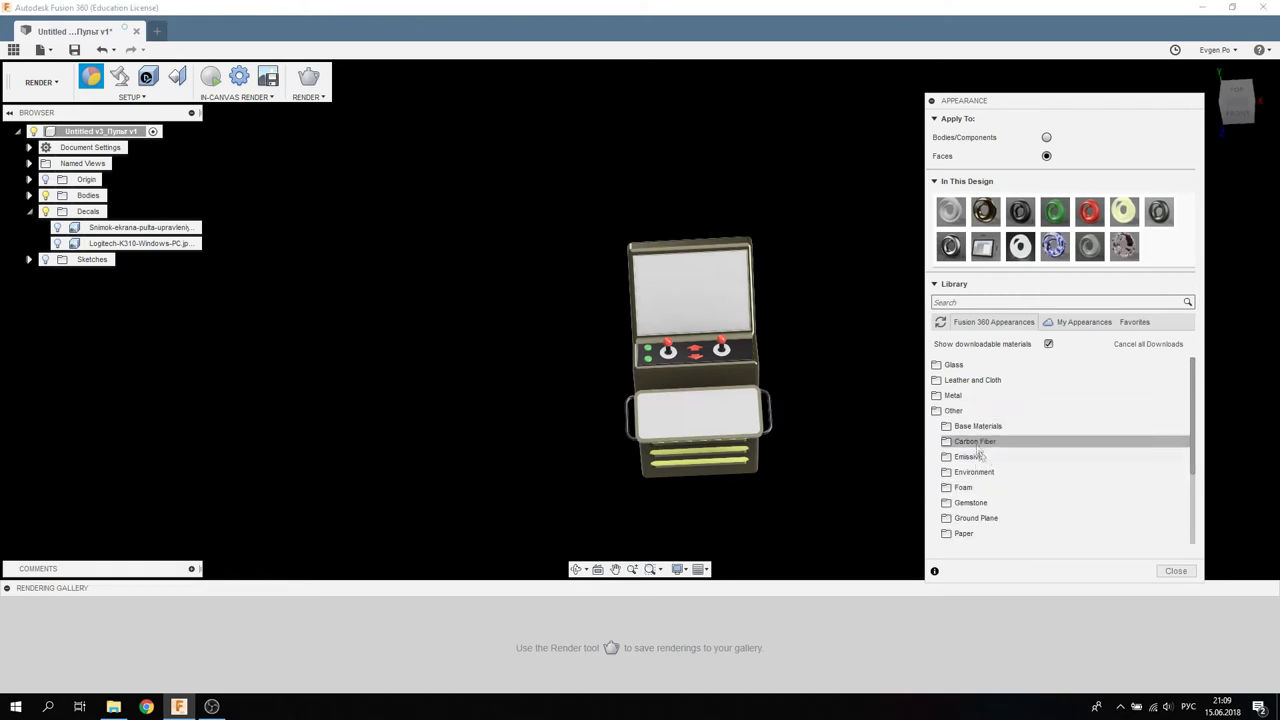
pyautogui.click(978, 458)
pyautogui.scroll(-1, 1000, 450)
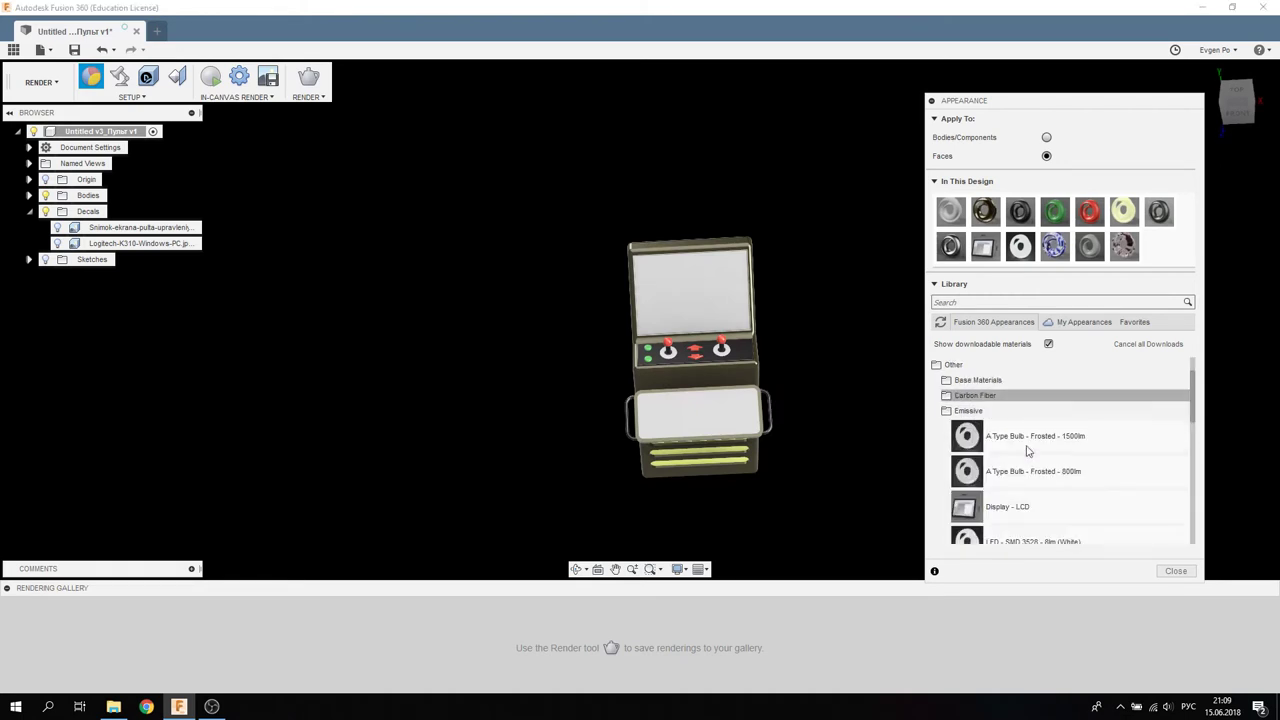
pyautogui.scroll(-4, 1025, 443)
pyautogui.scroll(-3, 1025, 443)
pyautogui.scroll(-3, 1025, 443)
pyautogui.scroll(2, 1025, 440)
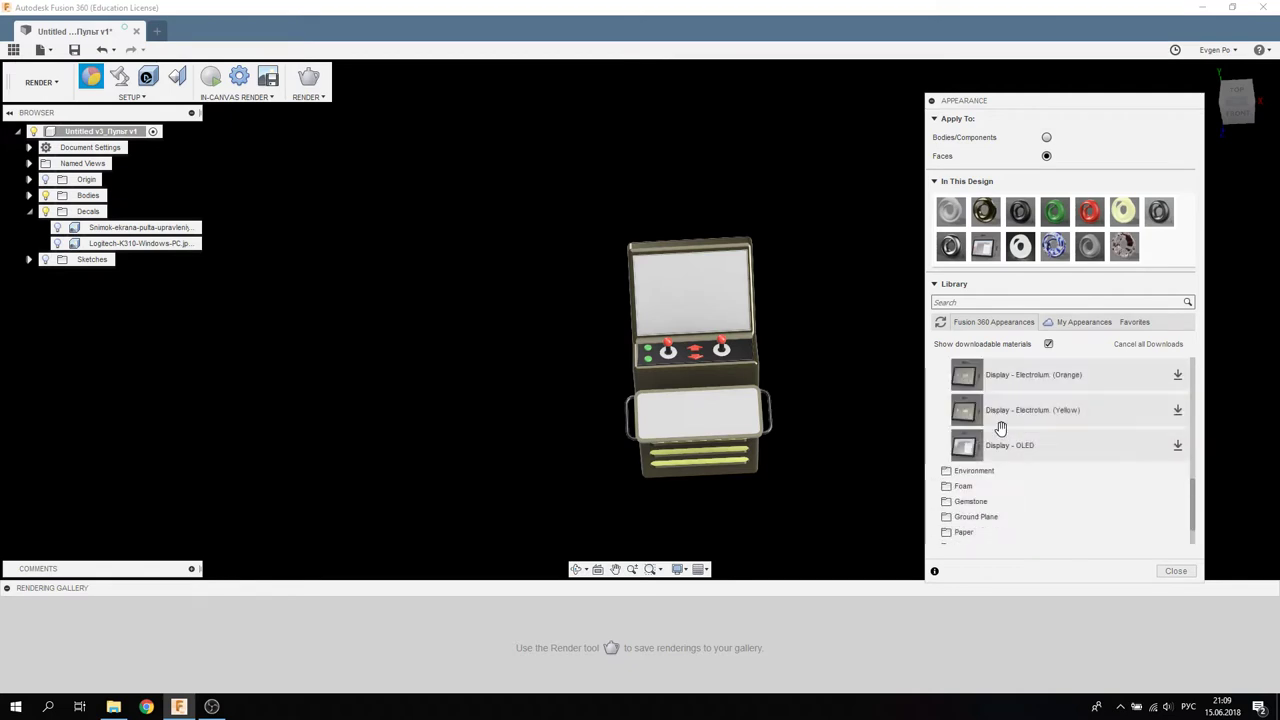
pyautogui.scroll(2, 997, 427)
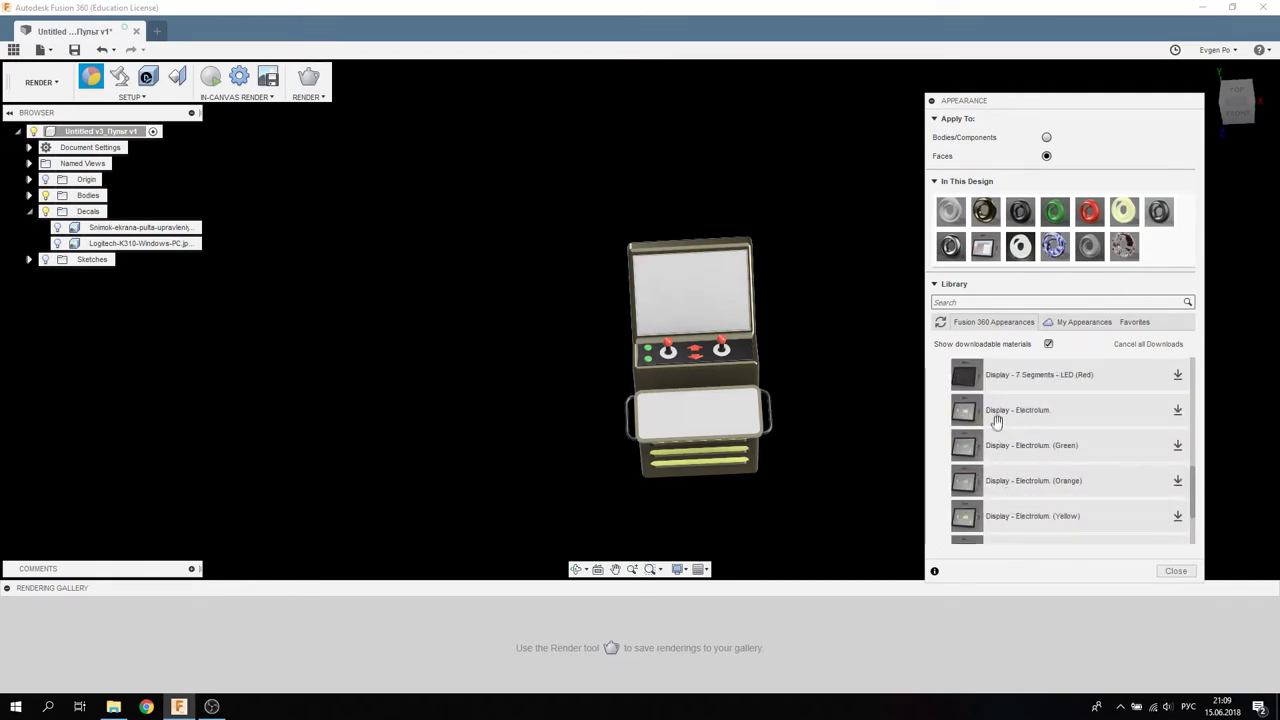
pyautogui.scroll(-3, 1012, 484)
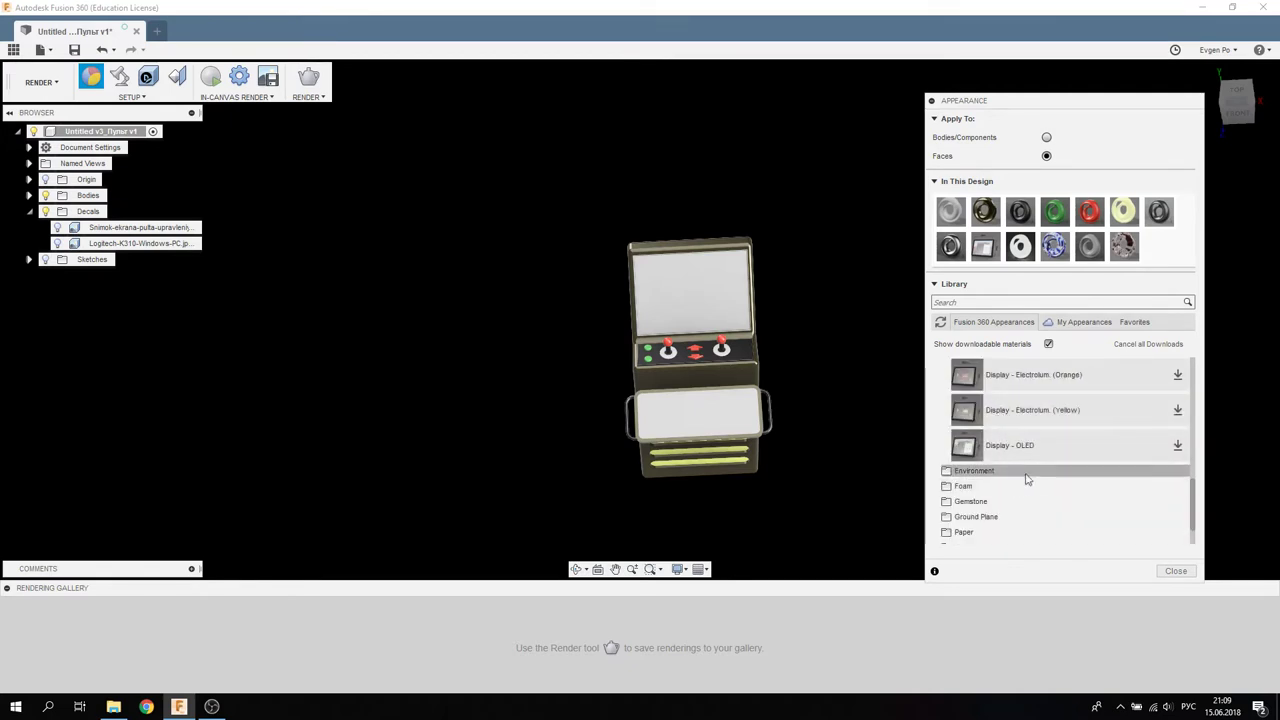
pyautogui.scroll(3, 1005, 366)
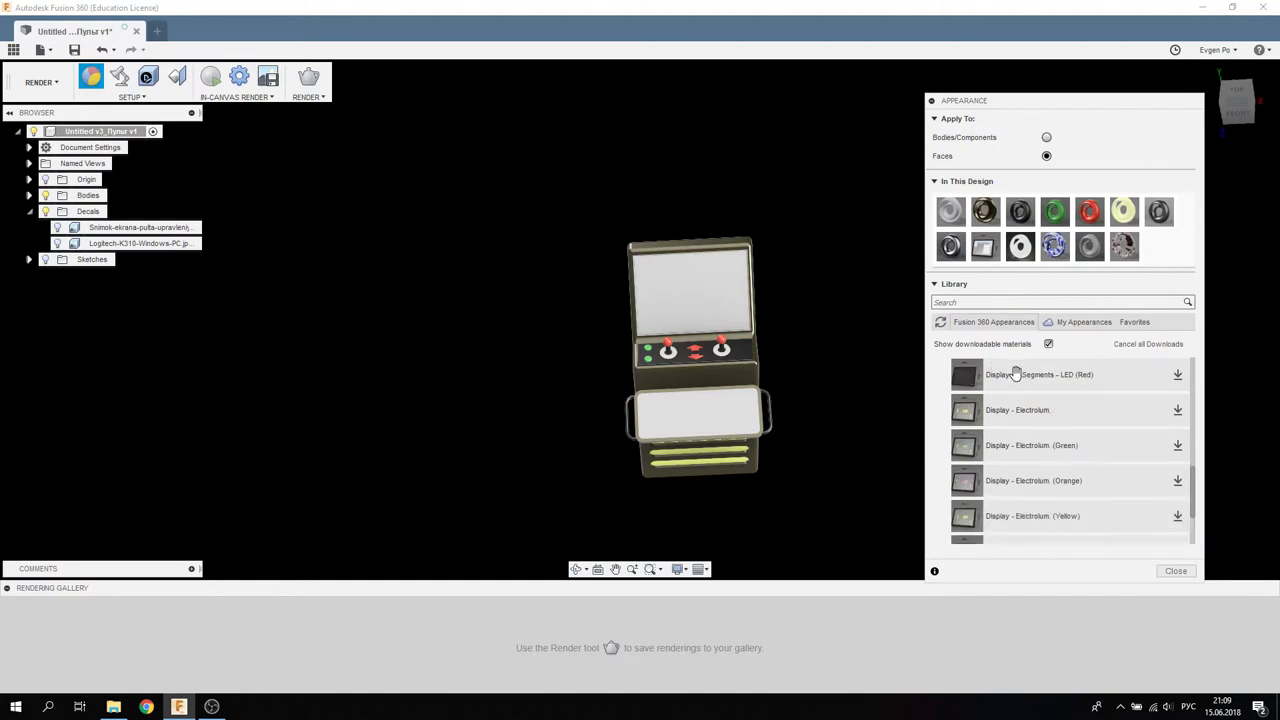
pyautogui.scroll(-3, 1044, 466)
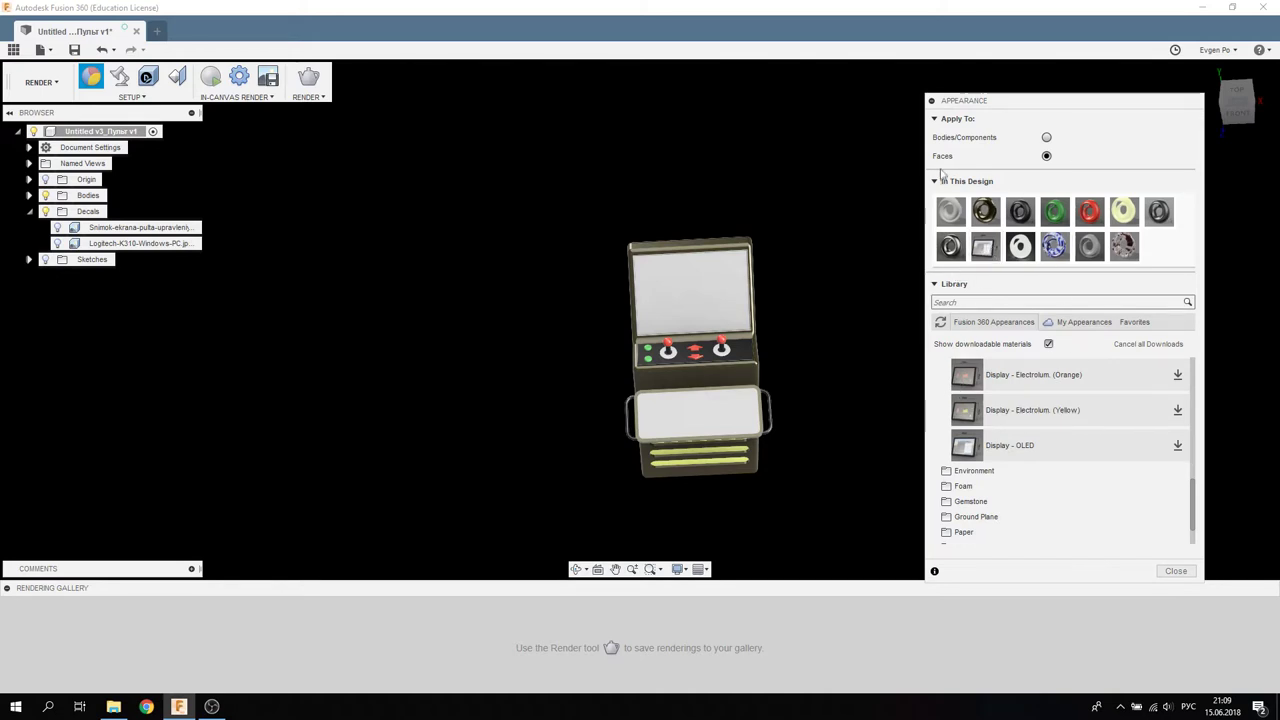
# Step: Inspect Display - LCD in the Material Editor, then apply it to the upper screen face
pyautogui.doubleClick(987, 250)
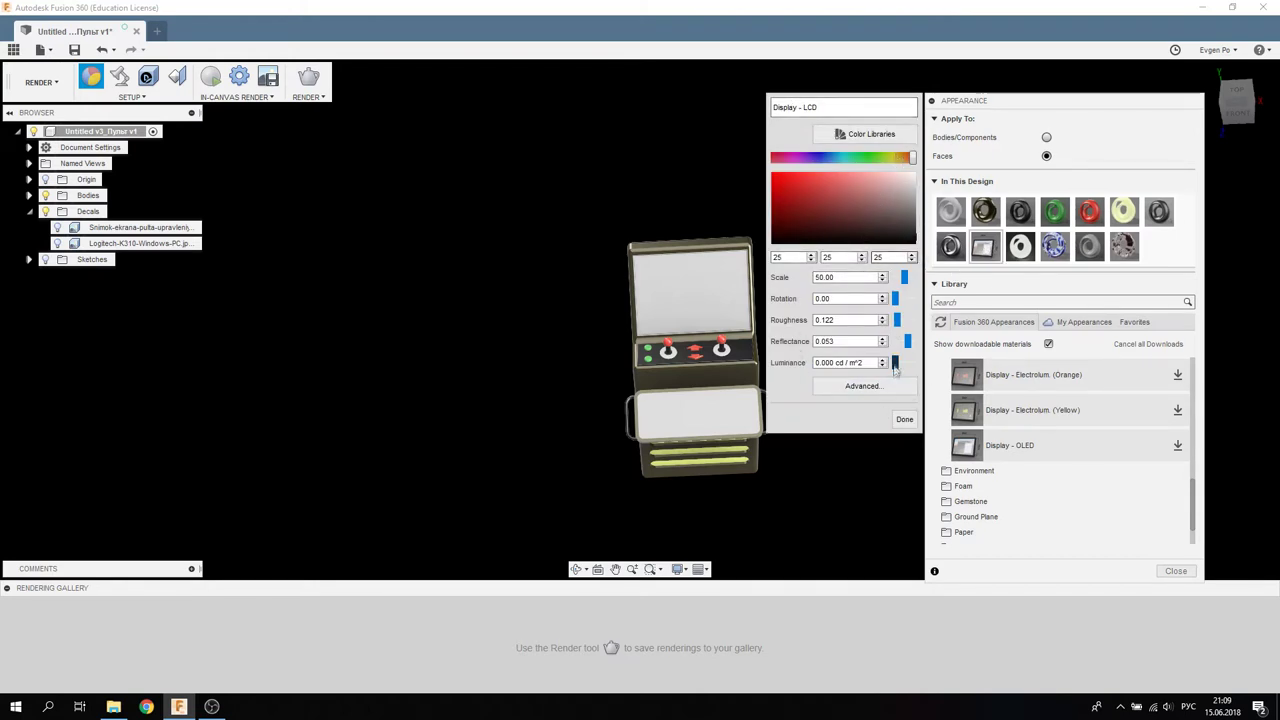
pyautogui.click(866, 386)
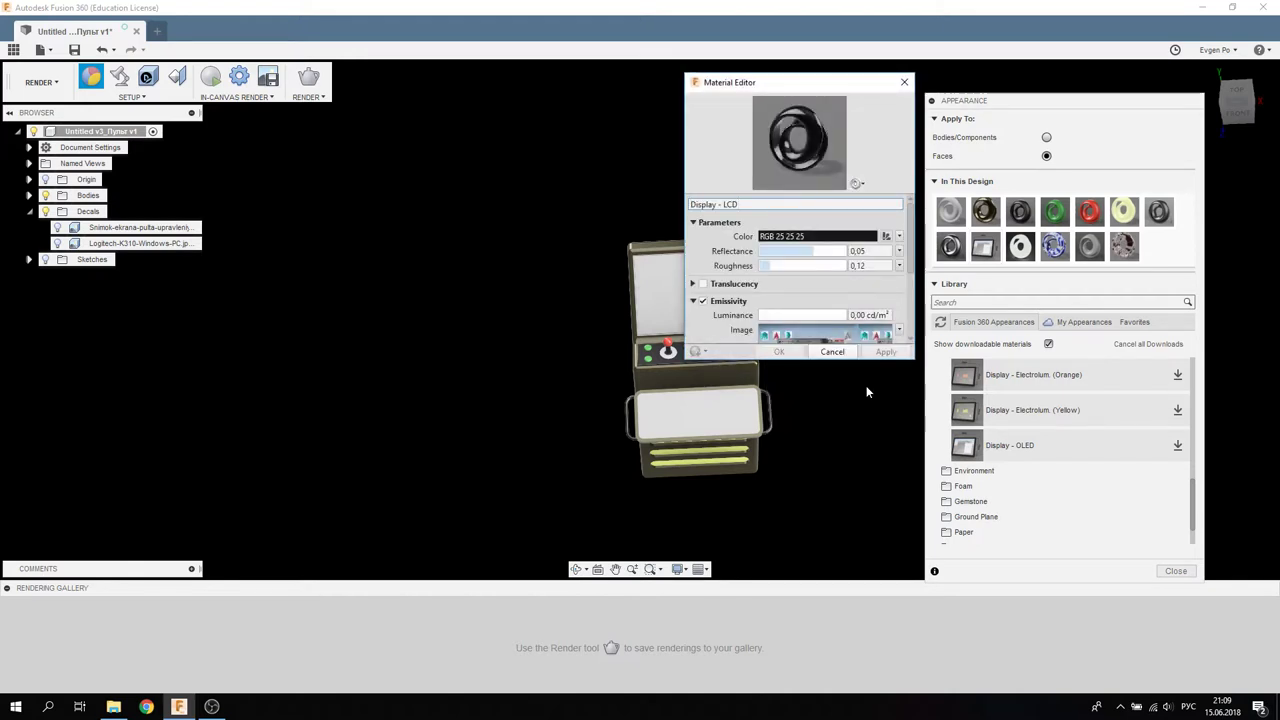
pyautogui.scroll(-2, 780, 288)
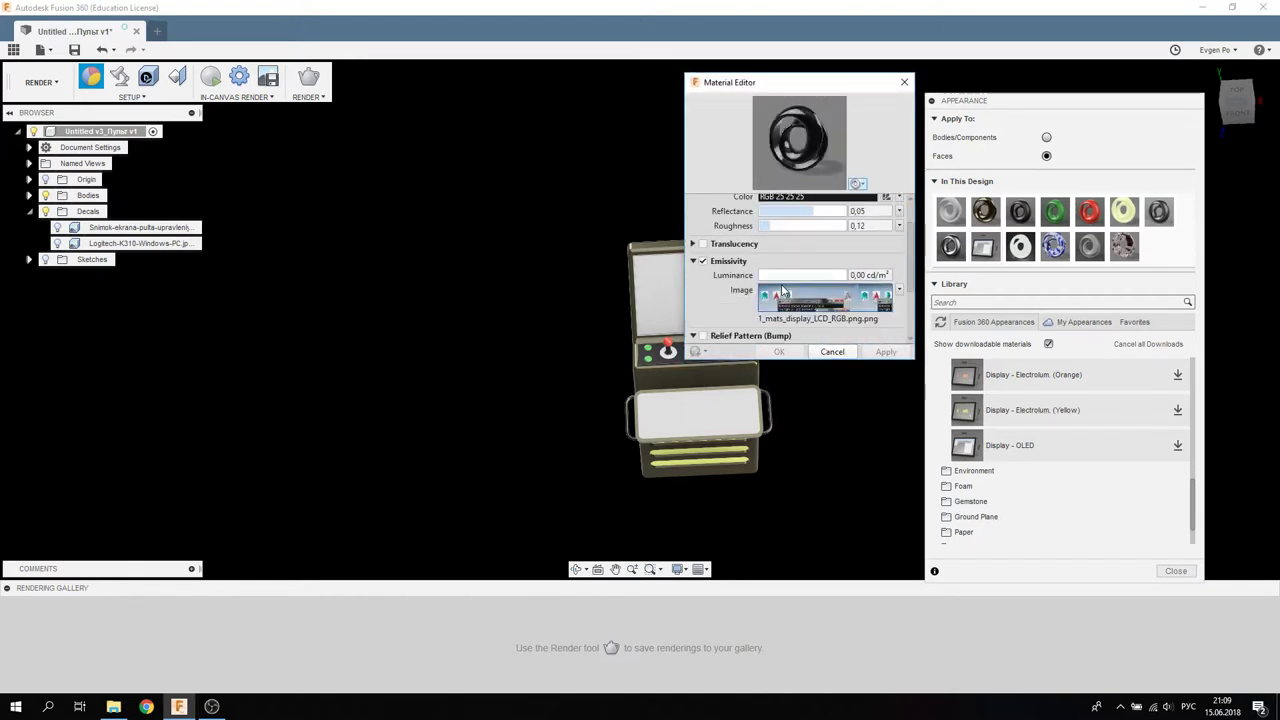
pyautogui.click(904, 82)
pyautogui.moveTo(985, 248); pyautogui.dragTo(722, 298)
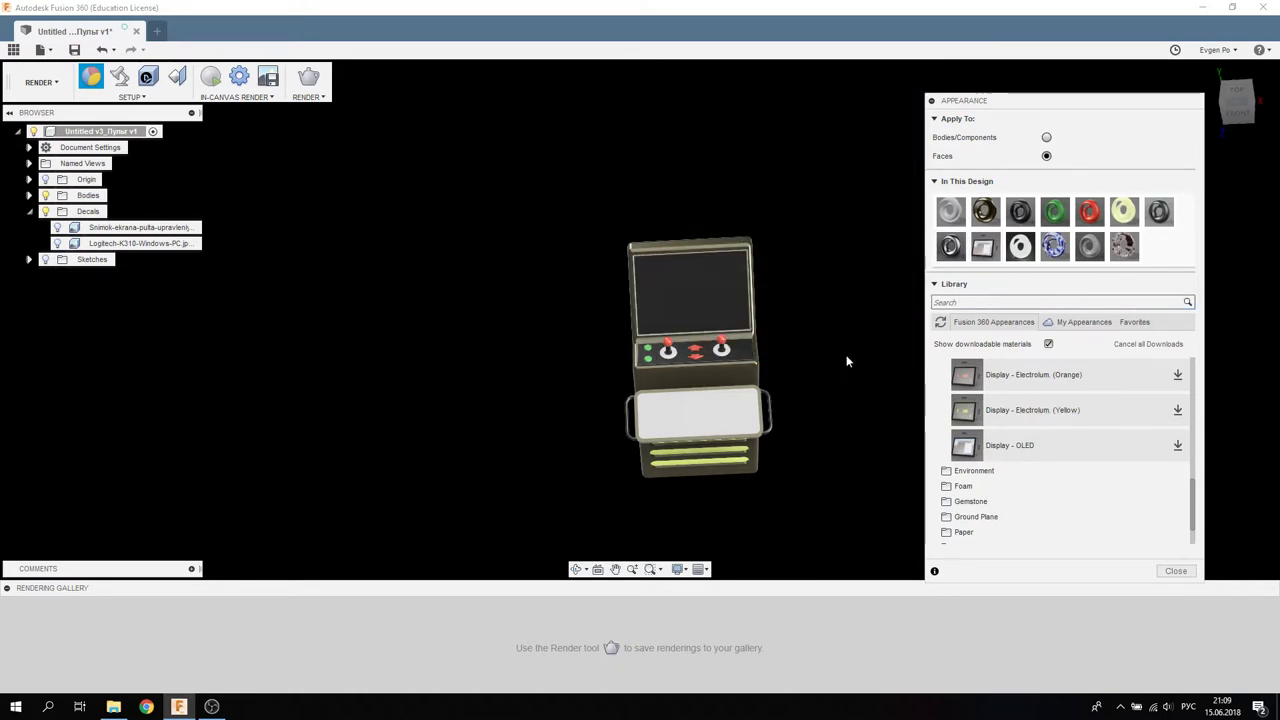
# Step: Edit the Display - LCD appearance and set its luminance to 3571 cd/m²
pyautogui.scroll(2, 846, 362)
pyautogui.scroll(3, 786, 306)
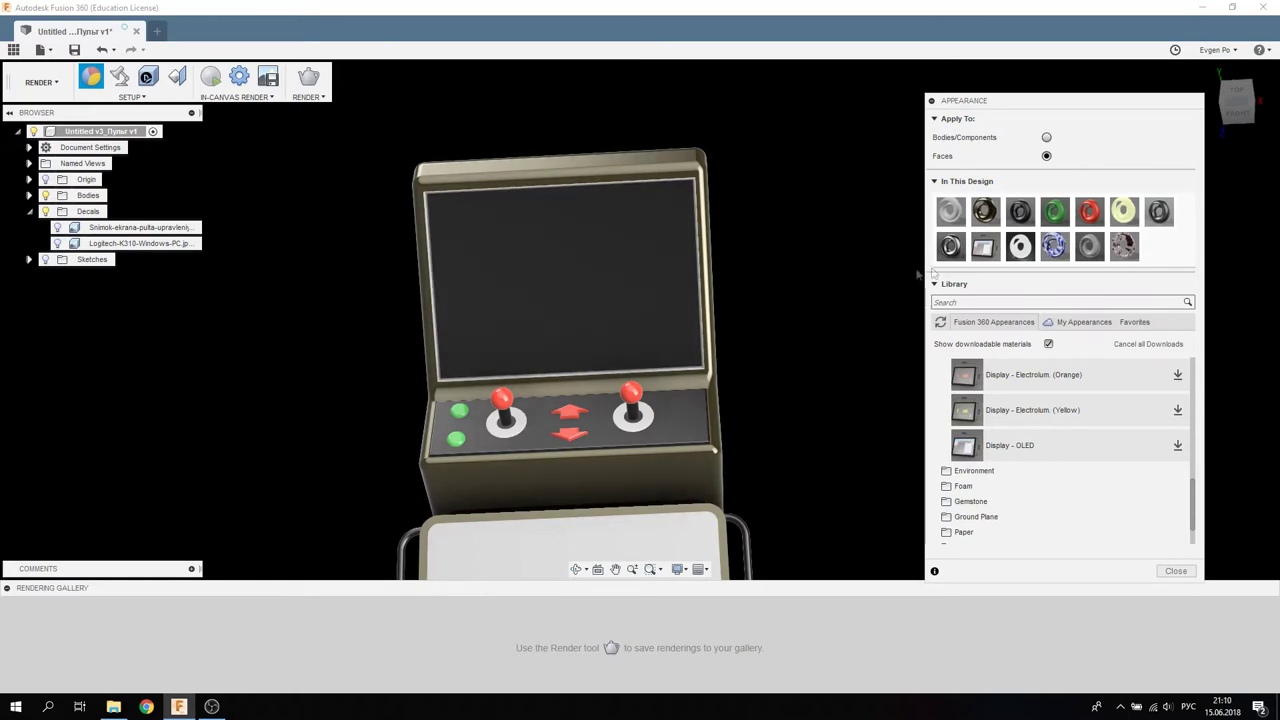
pyautogui.rightClick(985, 249)
pyautogui.click(999, 262)
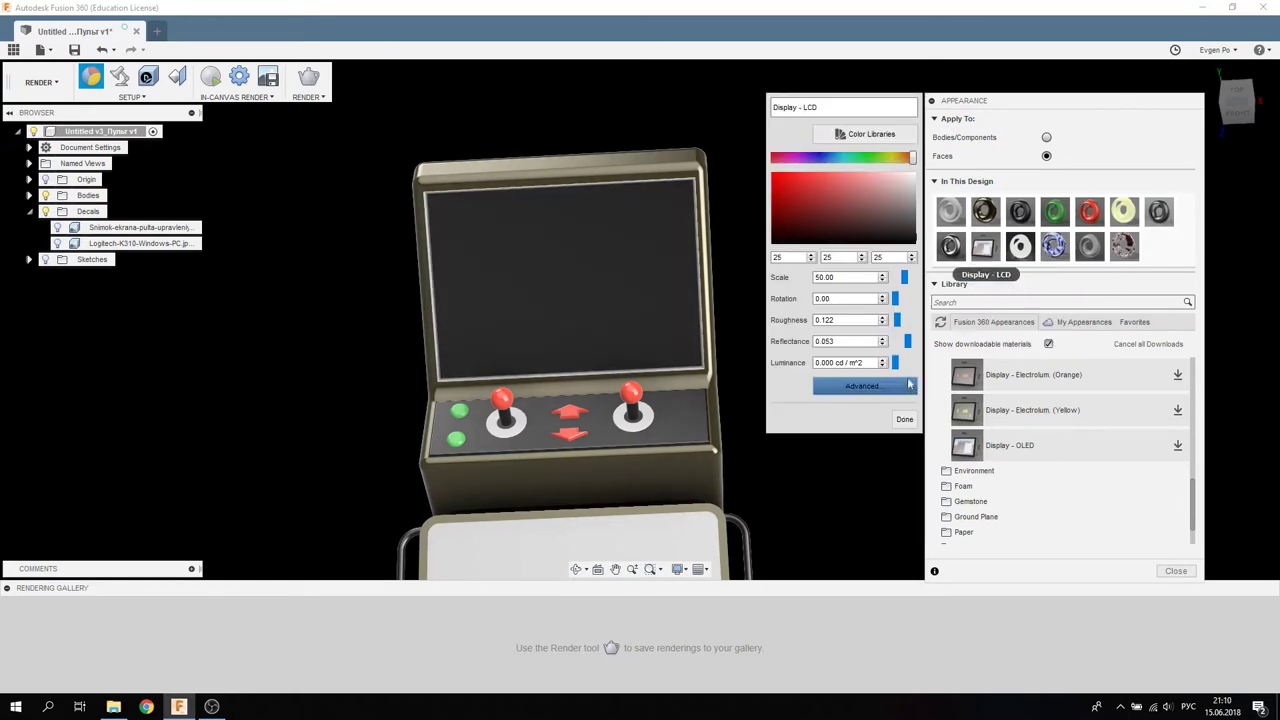
pyautogui.moveTo(899, 372); pyautogui.dragTo(898, 372)
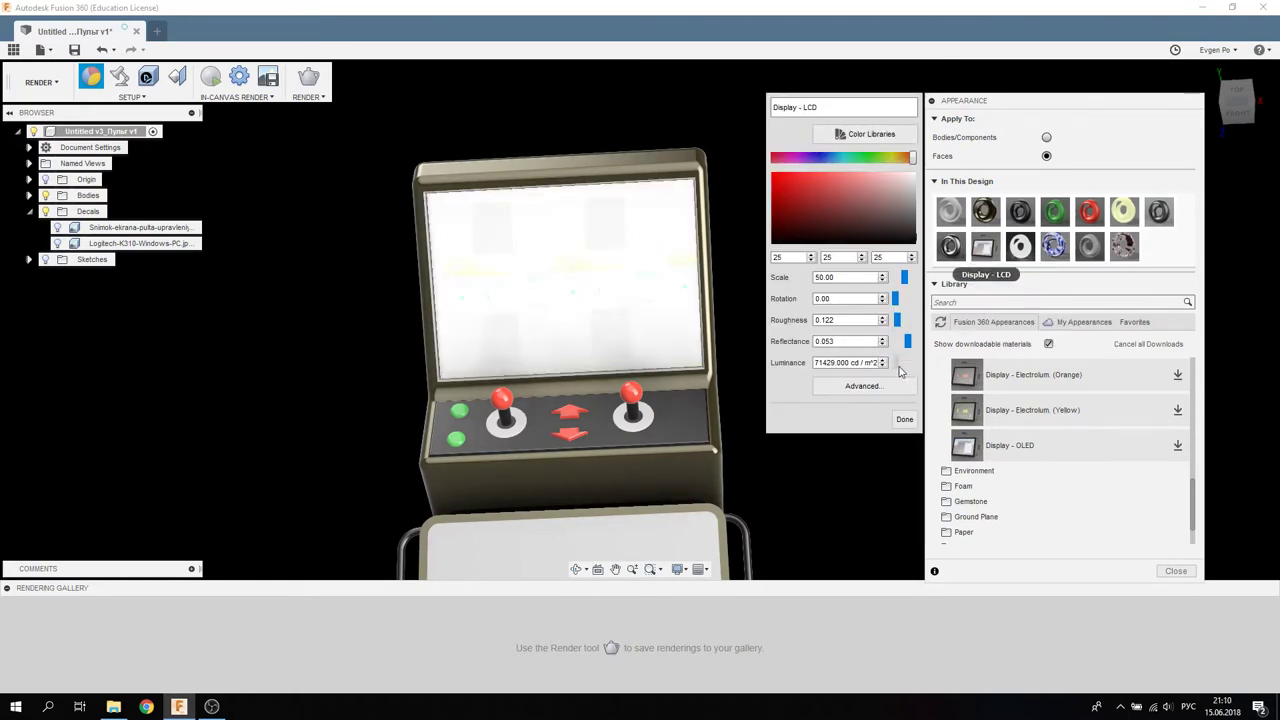
pyautogui.click(898, 371)
pyautogui.click(897, 367)
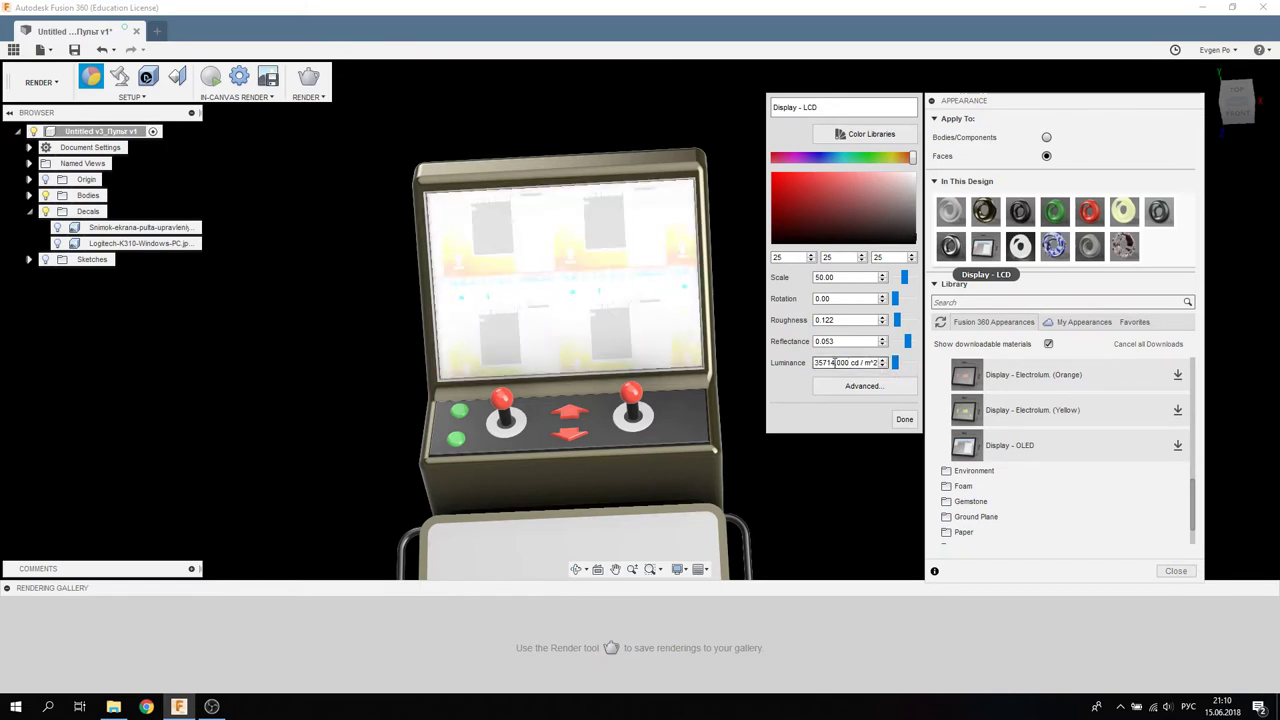
pyautogui.press('BackSpace')
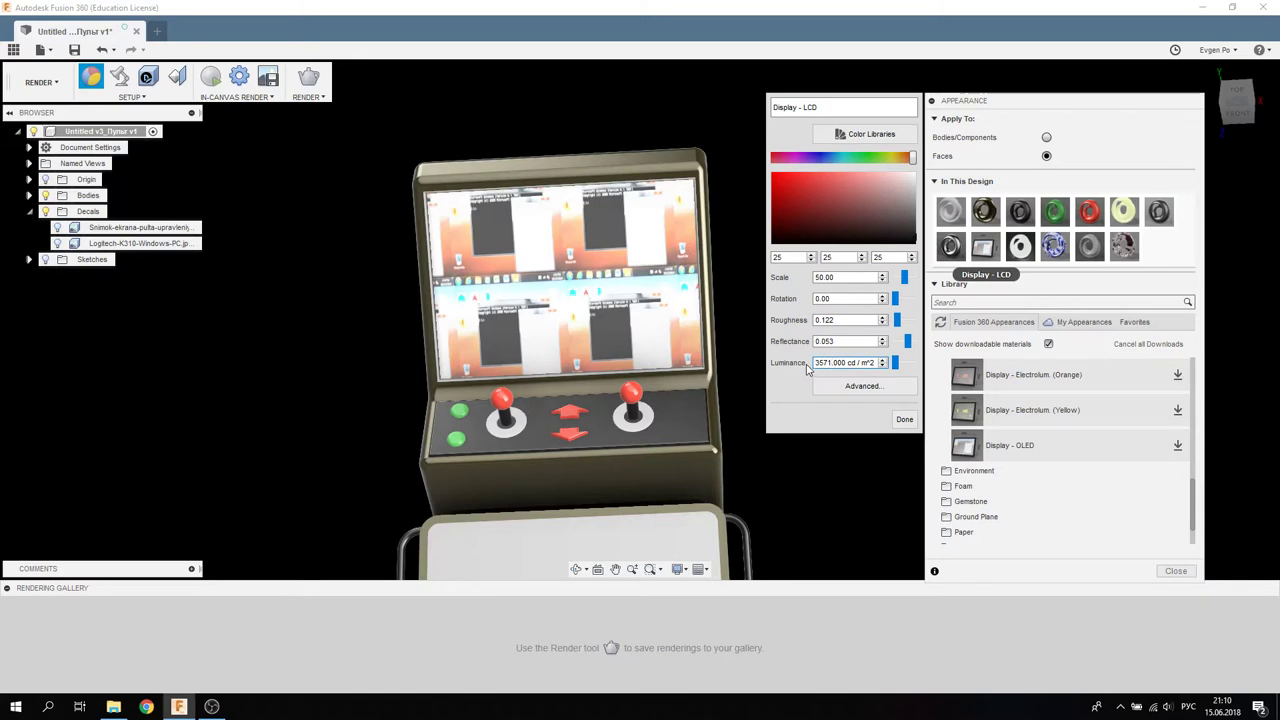
pyautogui.click(902, 419)
pyautogui.keyDown('shift'); pyautogui.moveTo(700, 450); pyautogui.dragTo(580, 560, button='middle'); pyautogui.keyUp('shift')
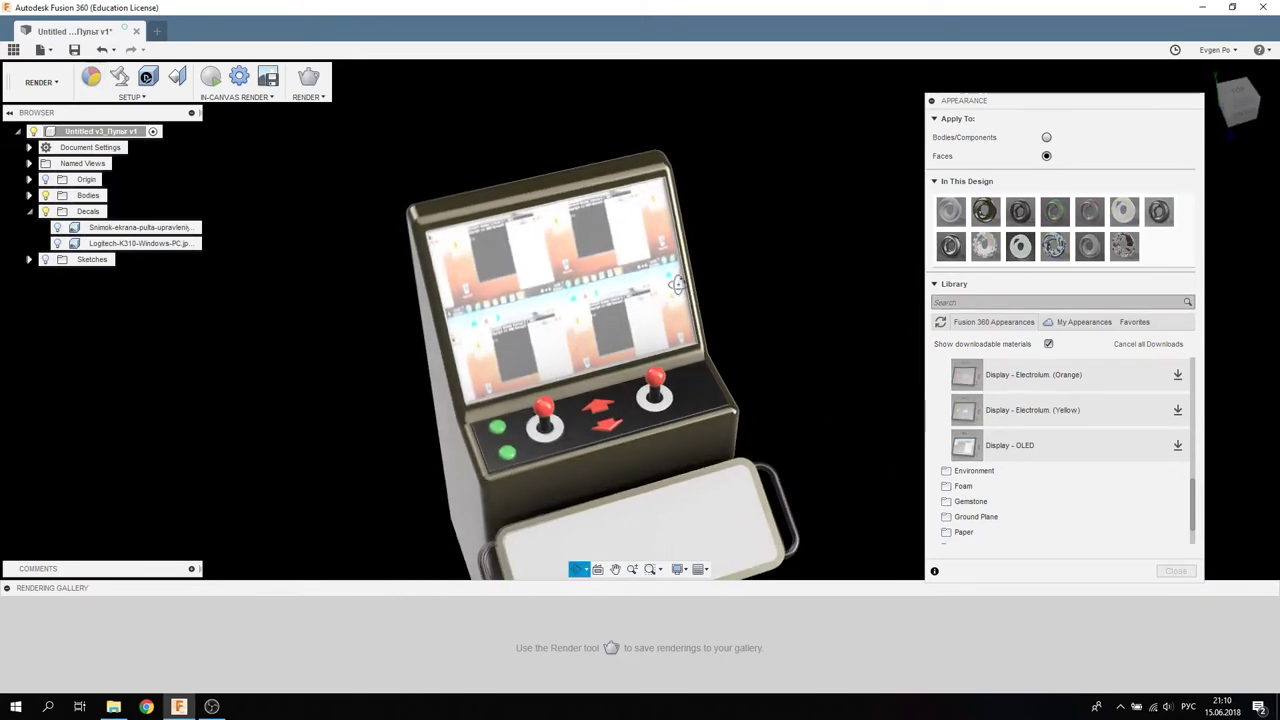
# Step: Start the live in-canvas render and orbit around the cabinet
pyautogui.click(212, 85)
pyautogui.scroll(2, 527, 234)
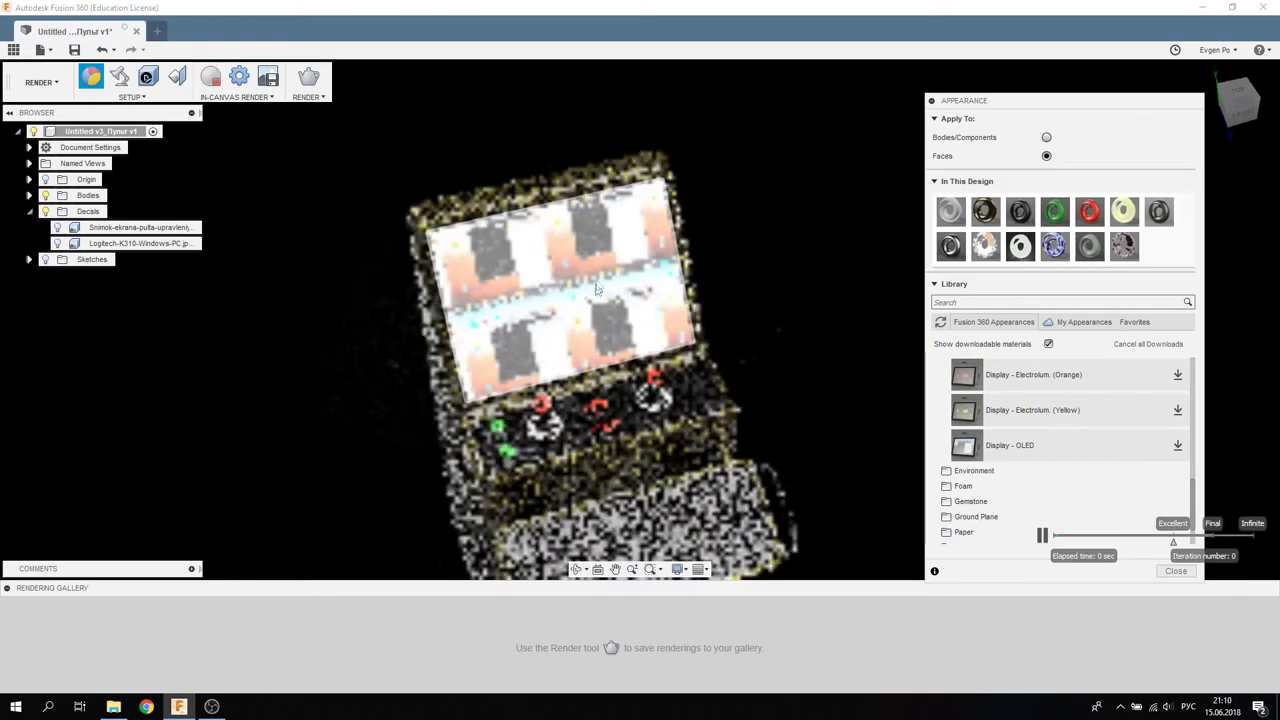
pyautogui.scroll(3, 548, 240)
pyautogui.scroll(3, 565, 265)
pyautogui.keyDown('shift'); pyautogui.moveTo(573, 276); pyautogui.dragTo(712, 280, button='middle'); pyautogui.keyUp('shift')
pyautogui.scroll(-5, 689, 278)
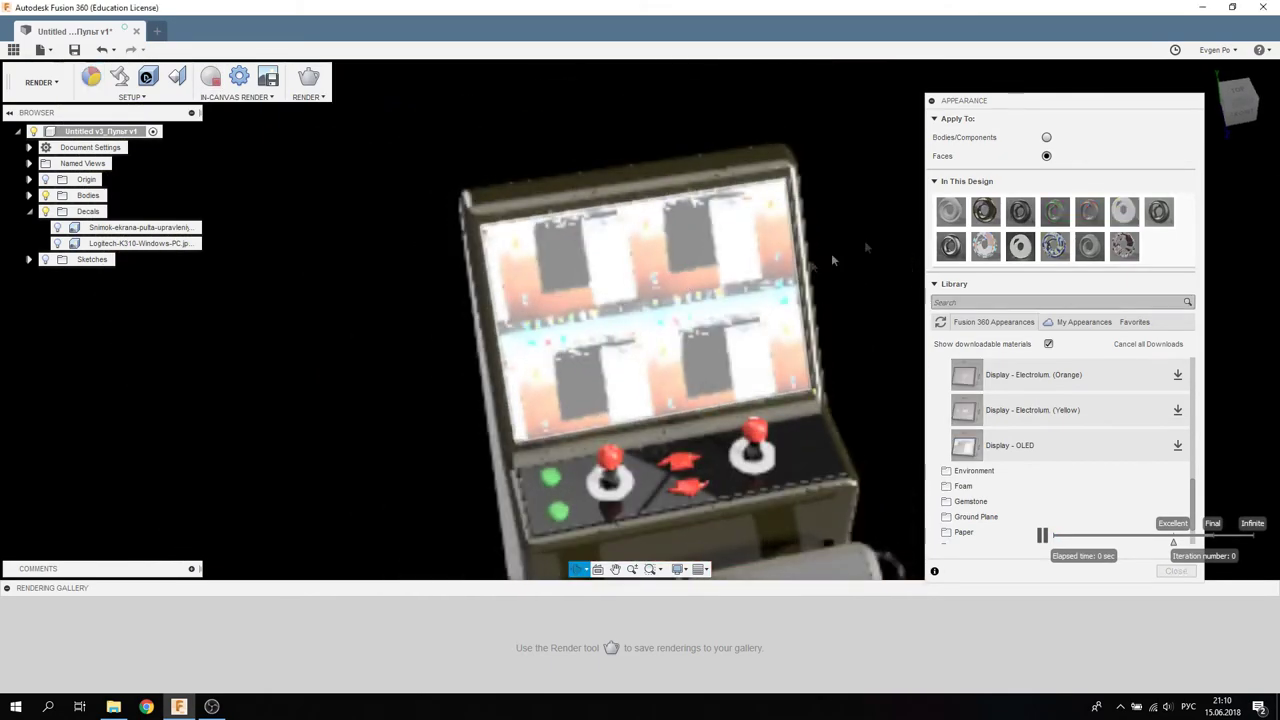
# Step: Open Display - LCD in the Material Editor, showing emissivity at 3571.01 cd/m²
pyautogui.rightClick(985, 246)
pyautogui.click(990, 258)
pyautogui.click(876, 388)
pyautogui.click(818, 296)
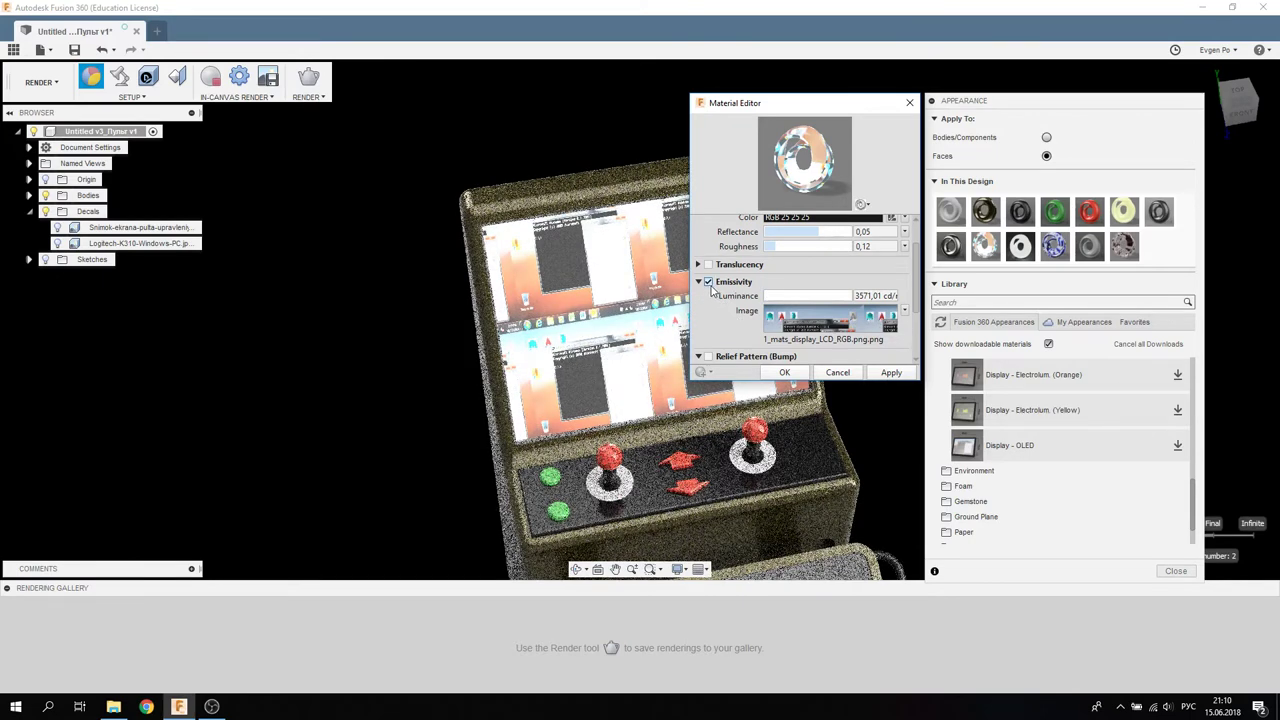
# Step: Toggle the LCD's emissivity off and back on, and open the Texture Editor for its screen image
pyautogui.click(709, 283)
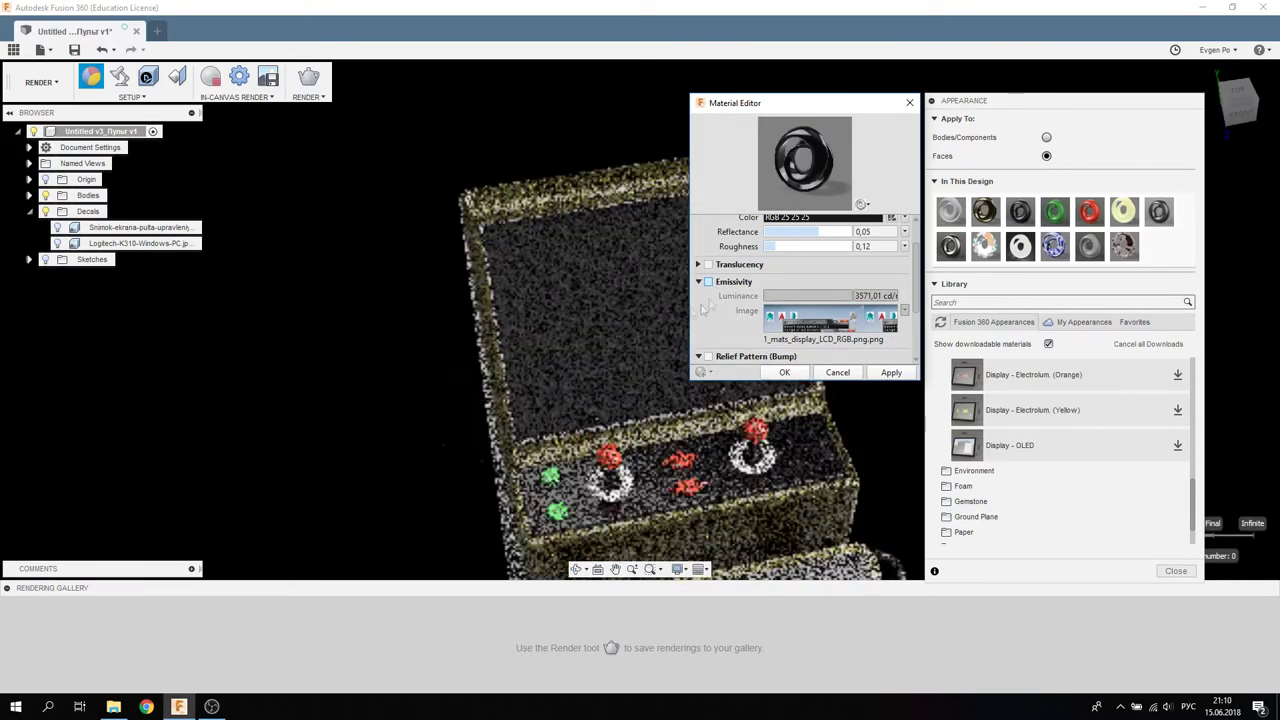
pyautogui.click(709, 283)
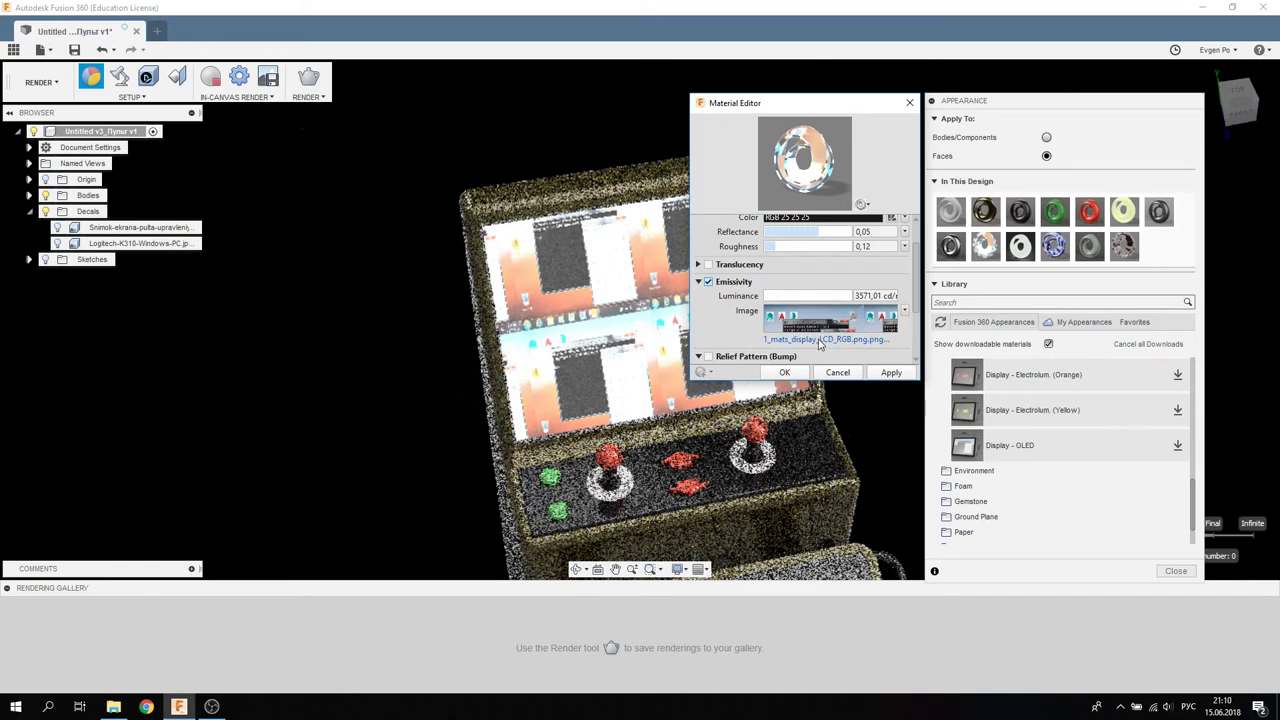
pyautogui.click(818, 340)
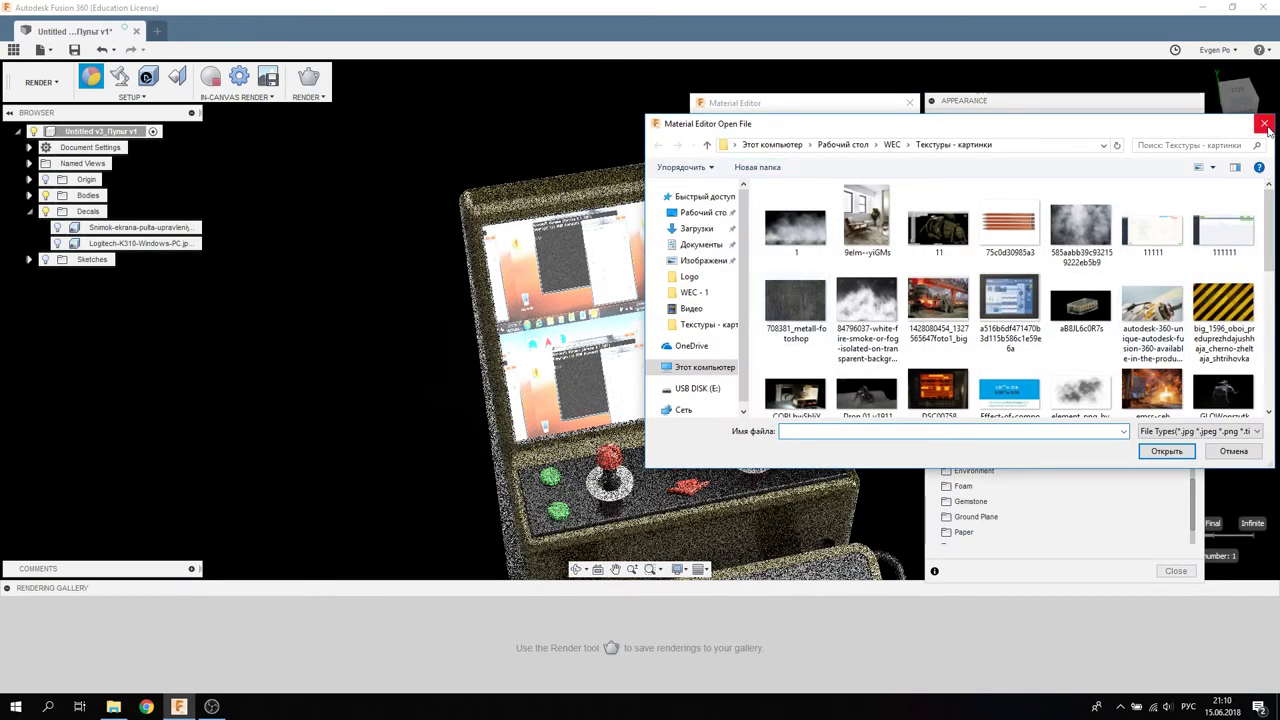
pyautogui.moveTo(1157, 126); pyautogui.dragTo(1094, 137)
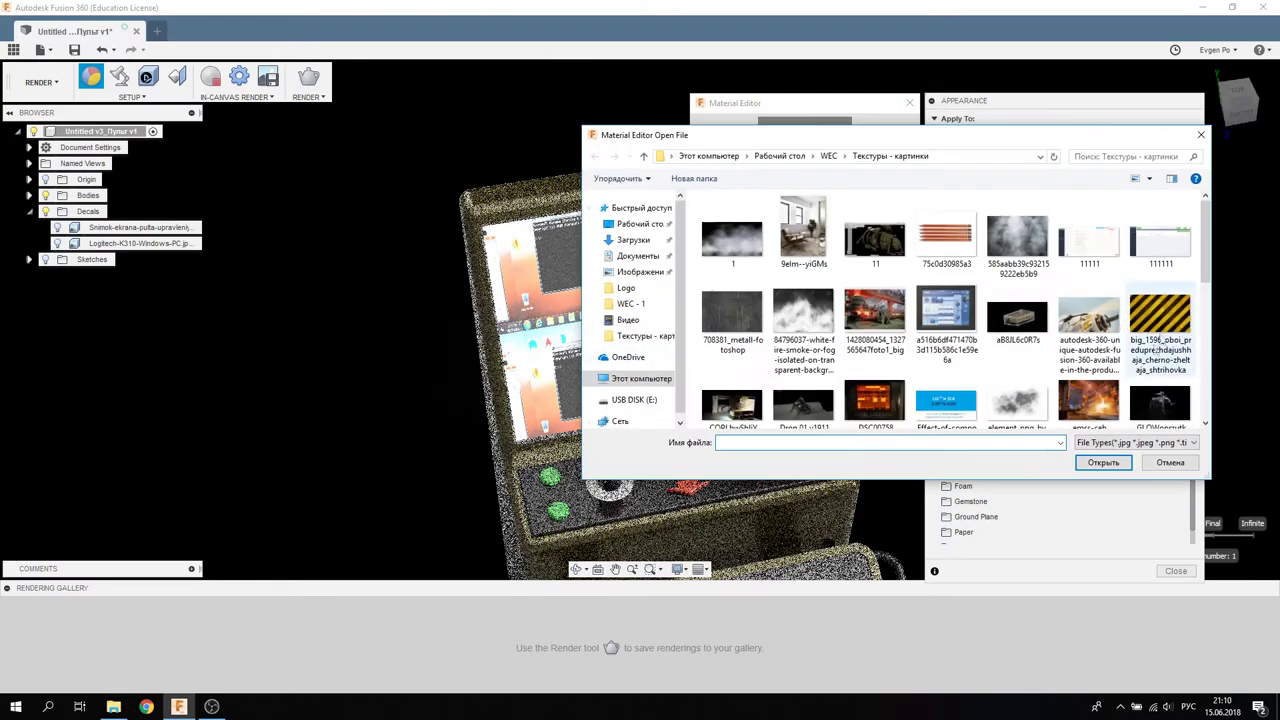
pyautogui.click(1198, 136)
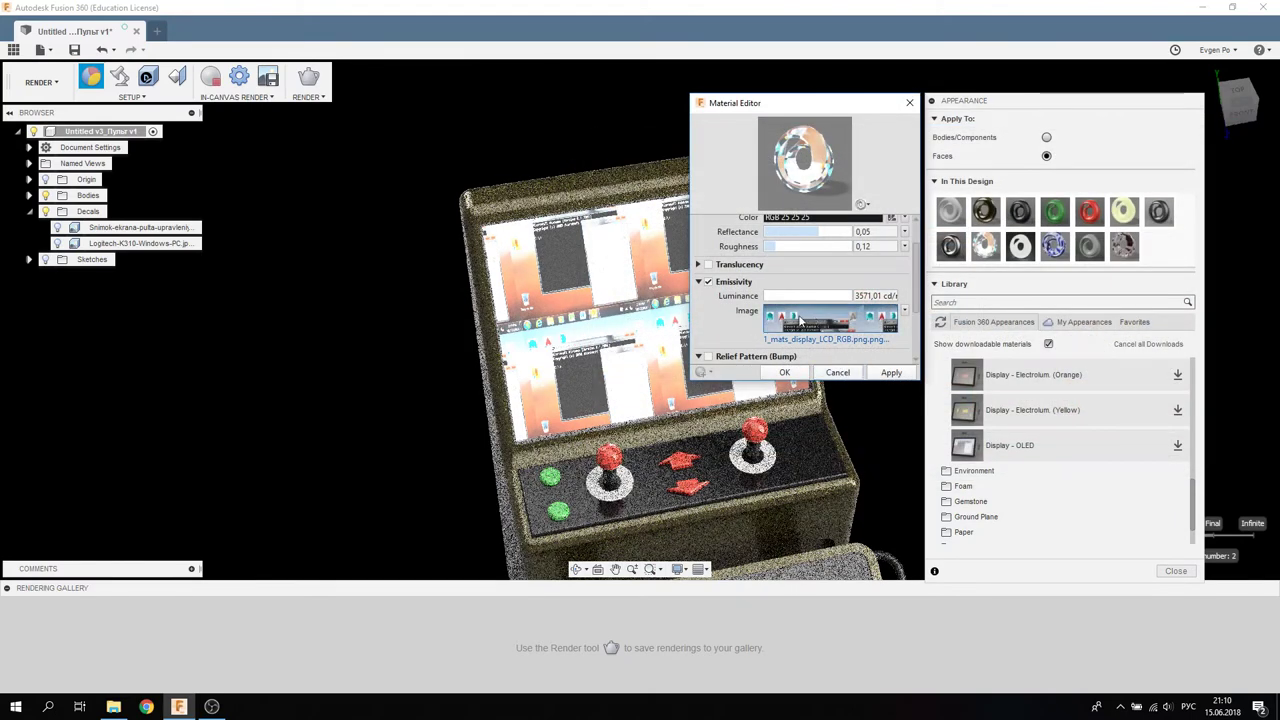
pyautogui.click(817, 323)
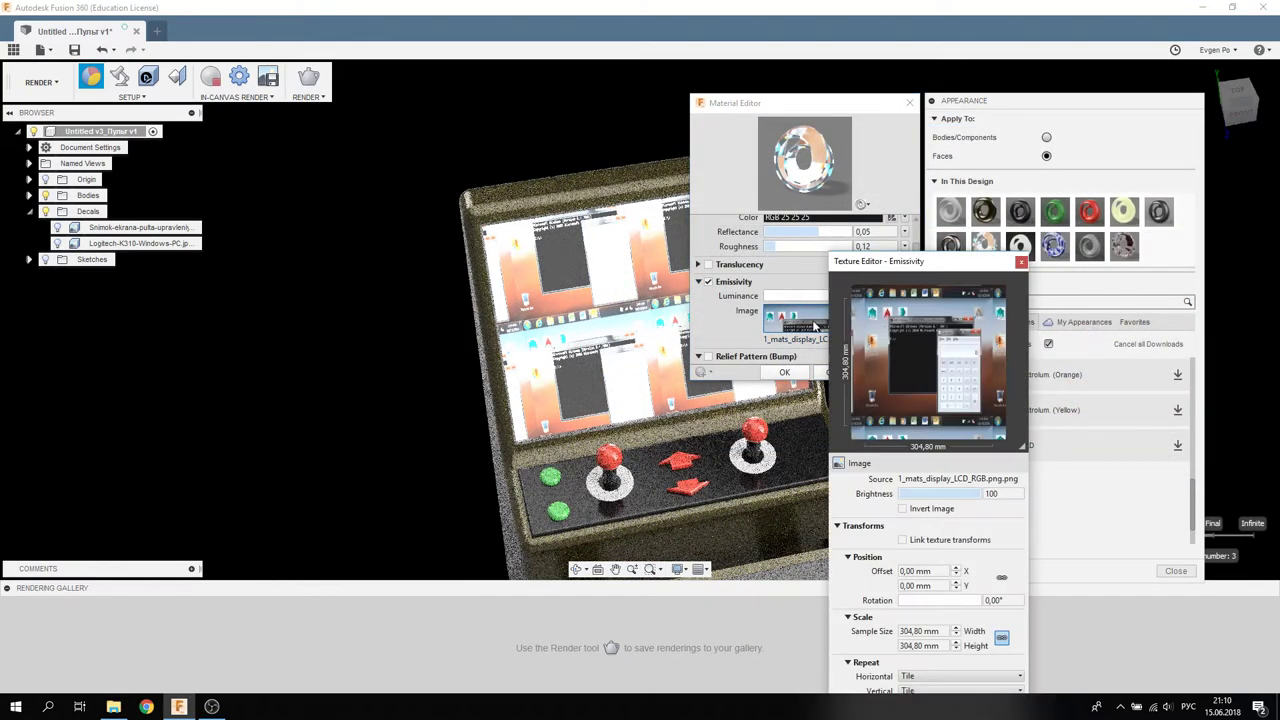
# Step: Set the emissive image's Repeat Horizontal and Vertical both to None
pyautogui.moveTo(931, 258); pyautogui.dragTo(990, 133)
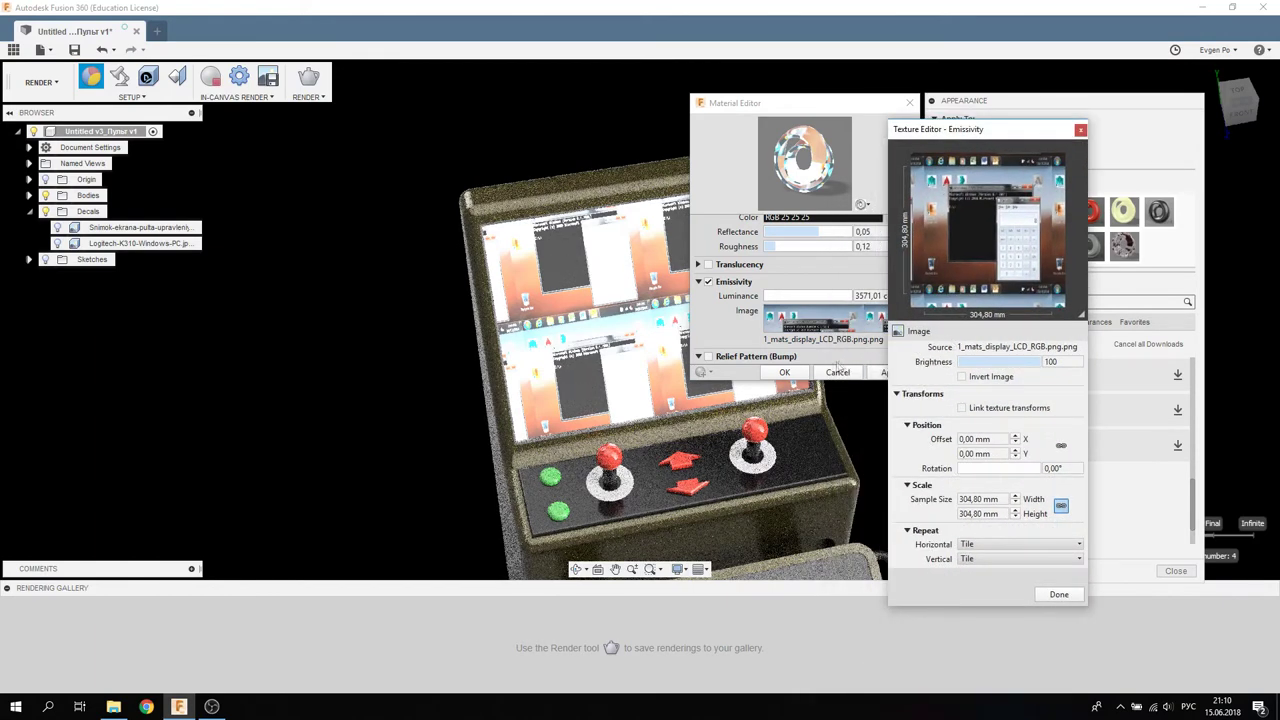
pyautogui.click(970, 544)
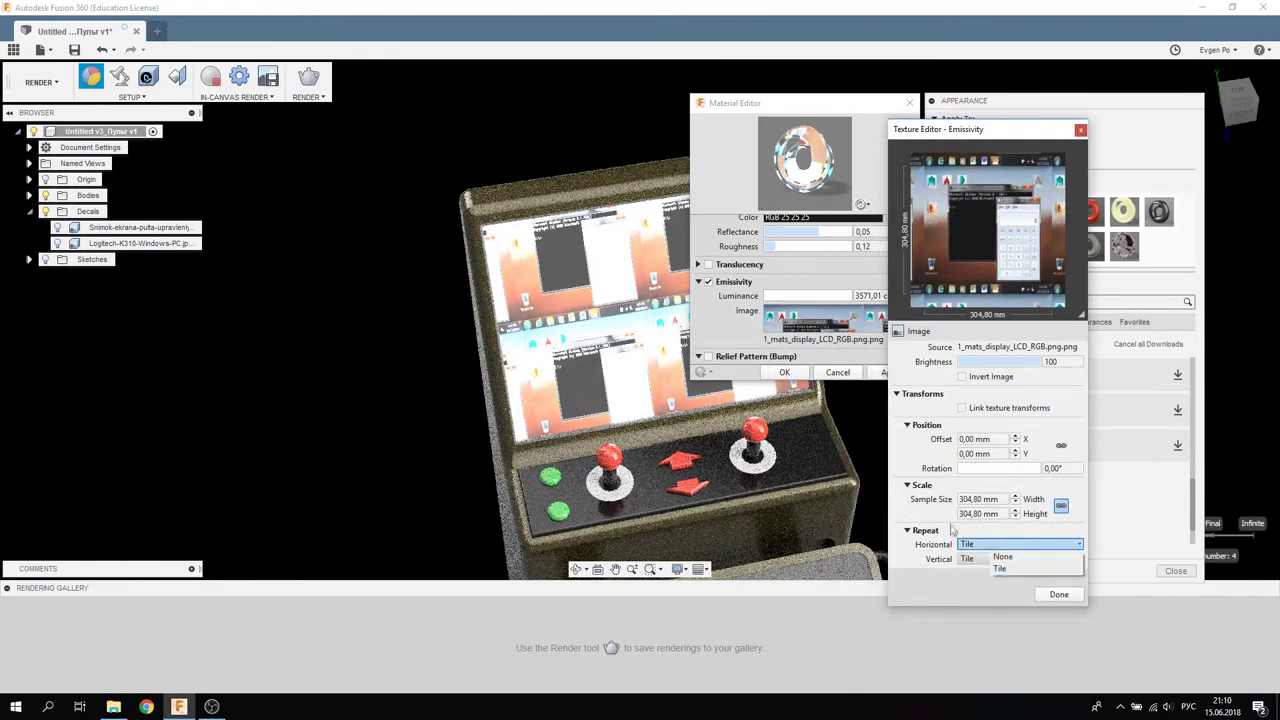
pyautogui.click(1002, 557)
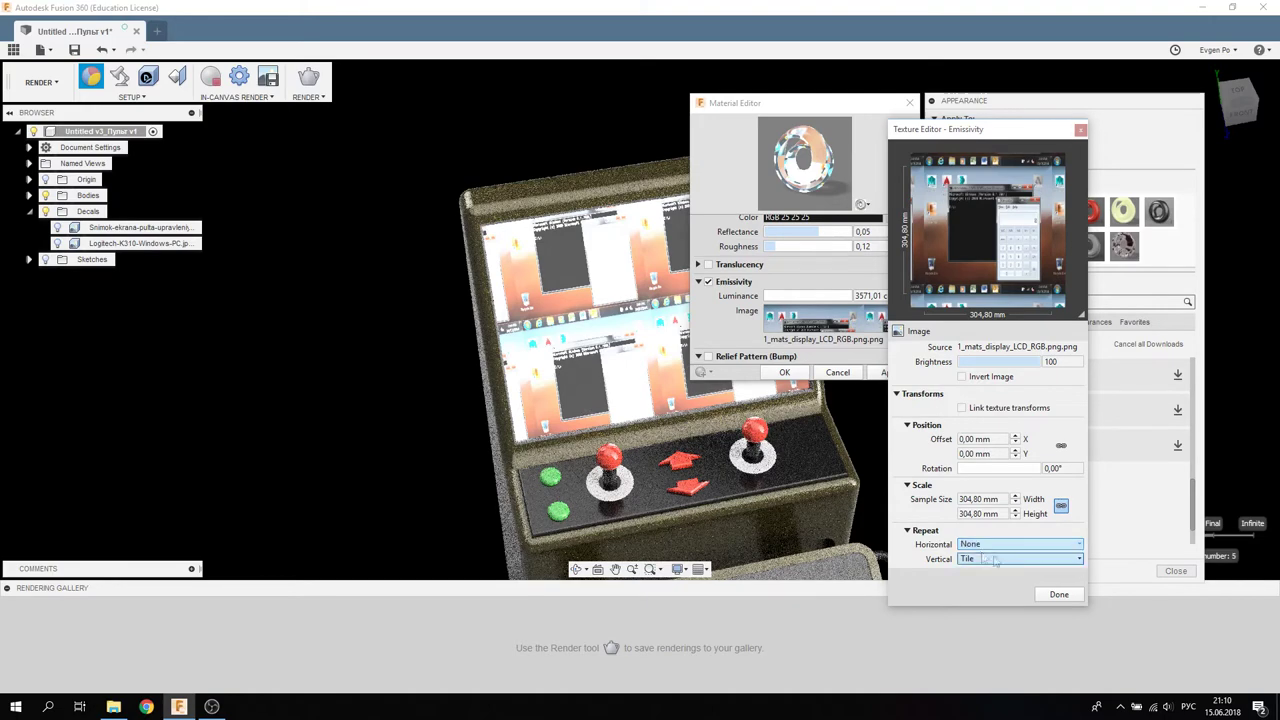
pyautogui.click(1000, 559)
pyautogui.click(1002, 571)
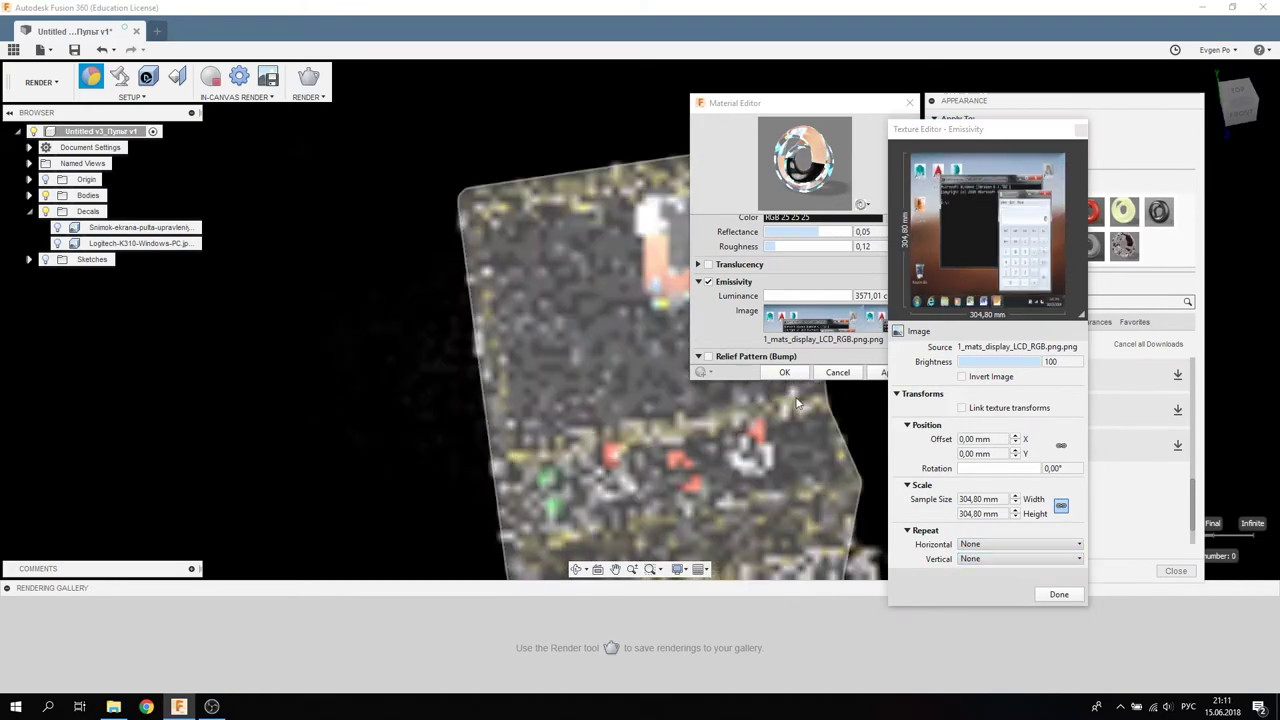
pyautogui.moveTo(862, 108); pyautogui.dragTo(409, 153)
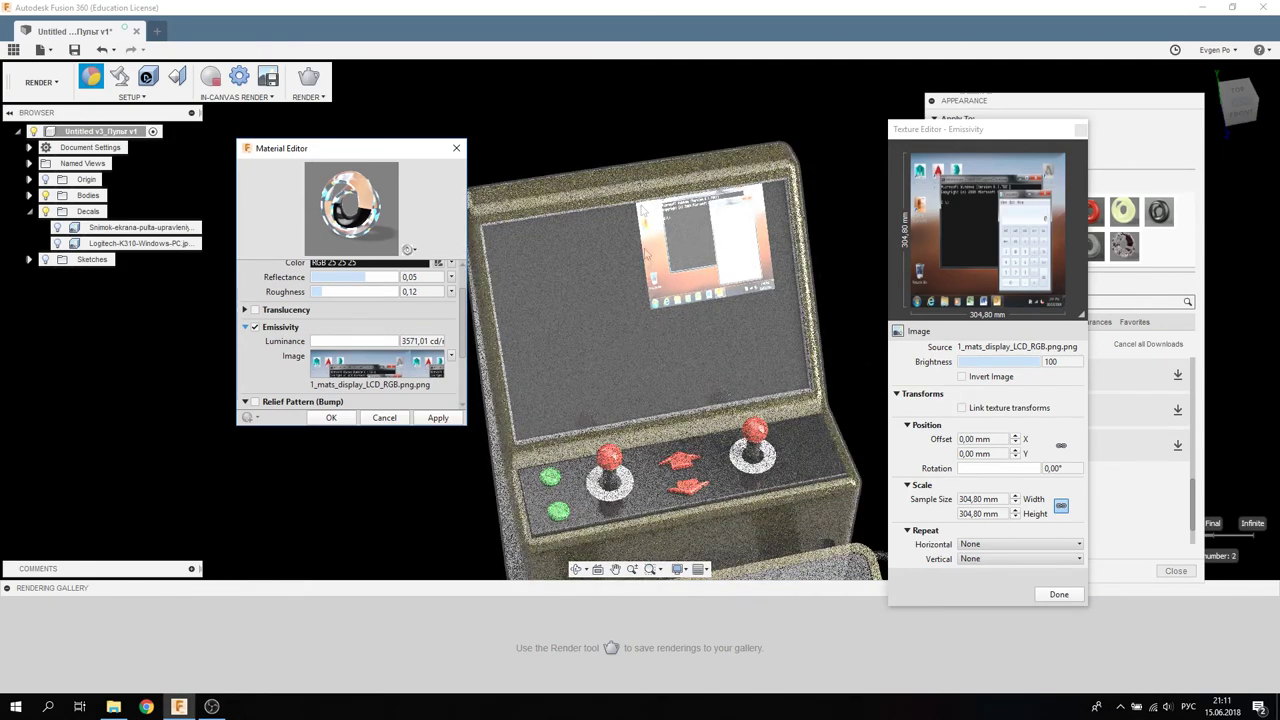
# Step: Set the emissive image's position offset to -100 mm X and -199,90 mm Y
pyautogui.click(999, 441)
pyautogui.doubleClick(998, 440)
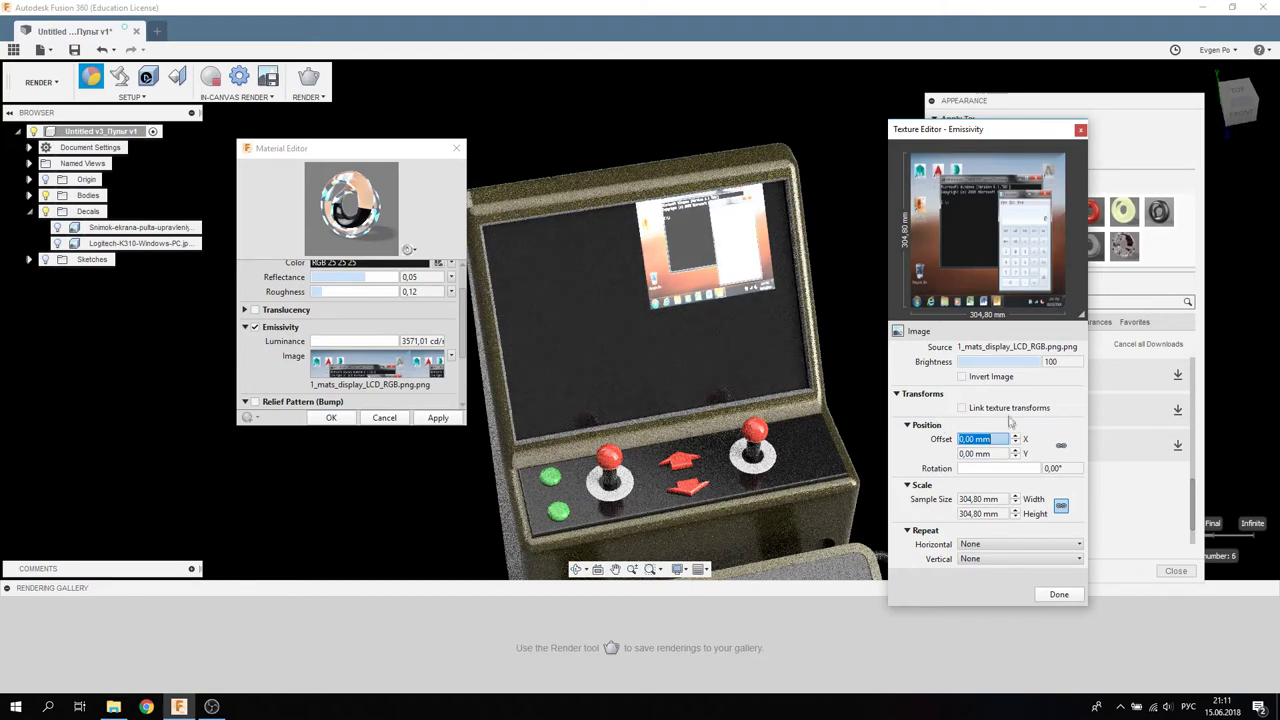
pyautogui.click(1004, 439)
pyautogui.write('-100')
pyautogui.press('Tab')
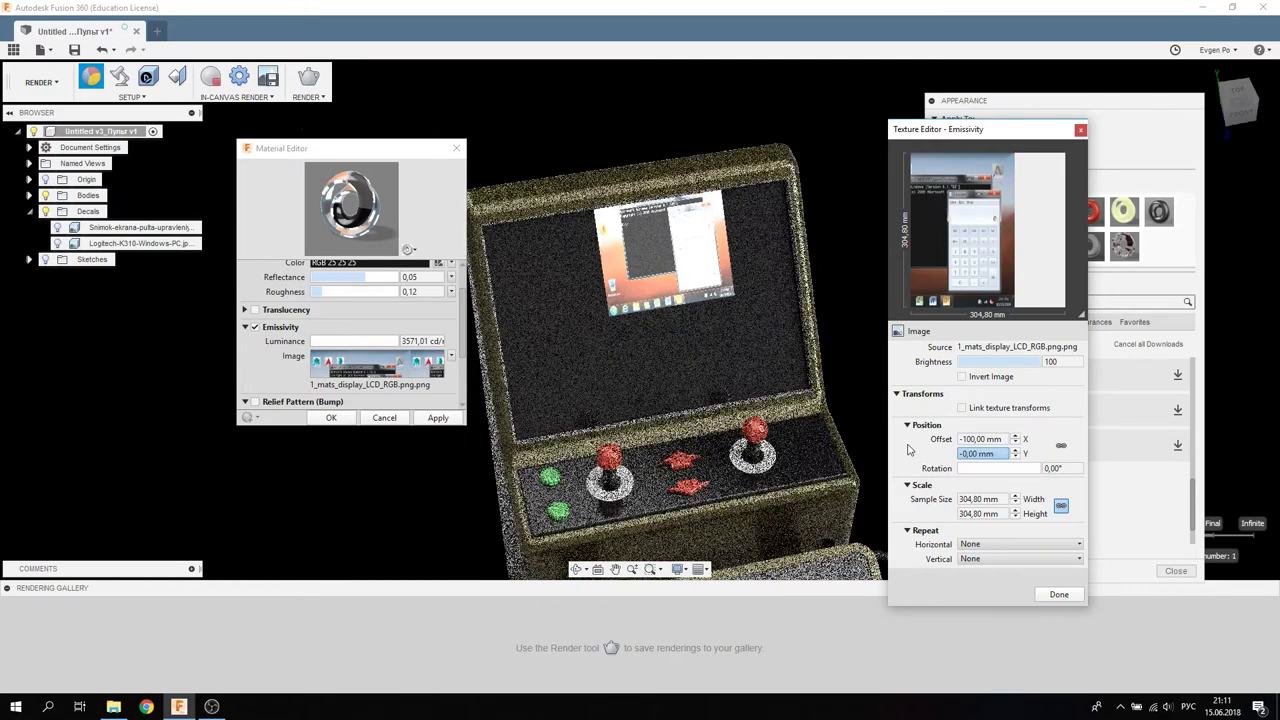
pyautogui.press('Return')
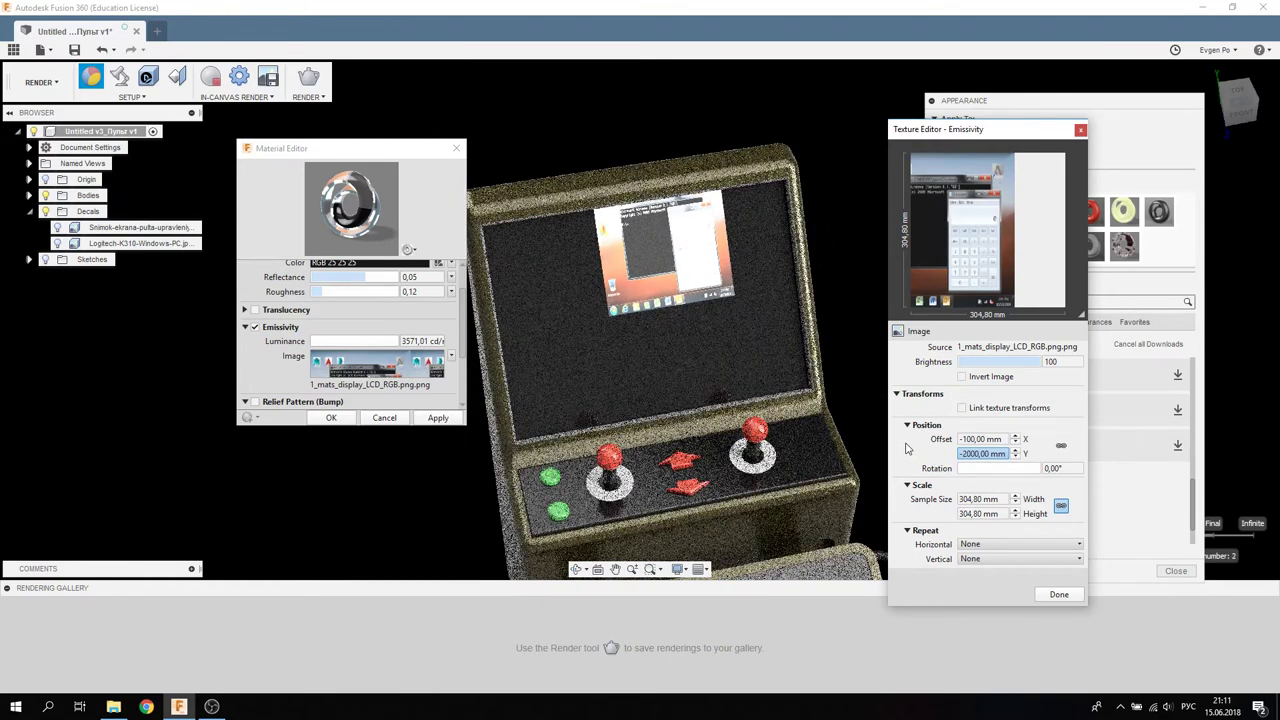
pyautogui.press('Up')
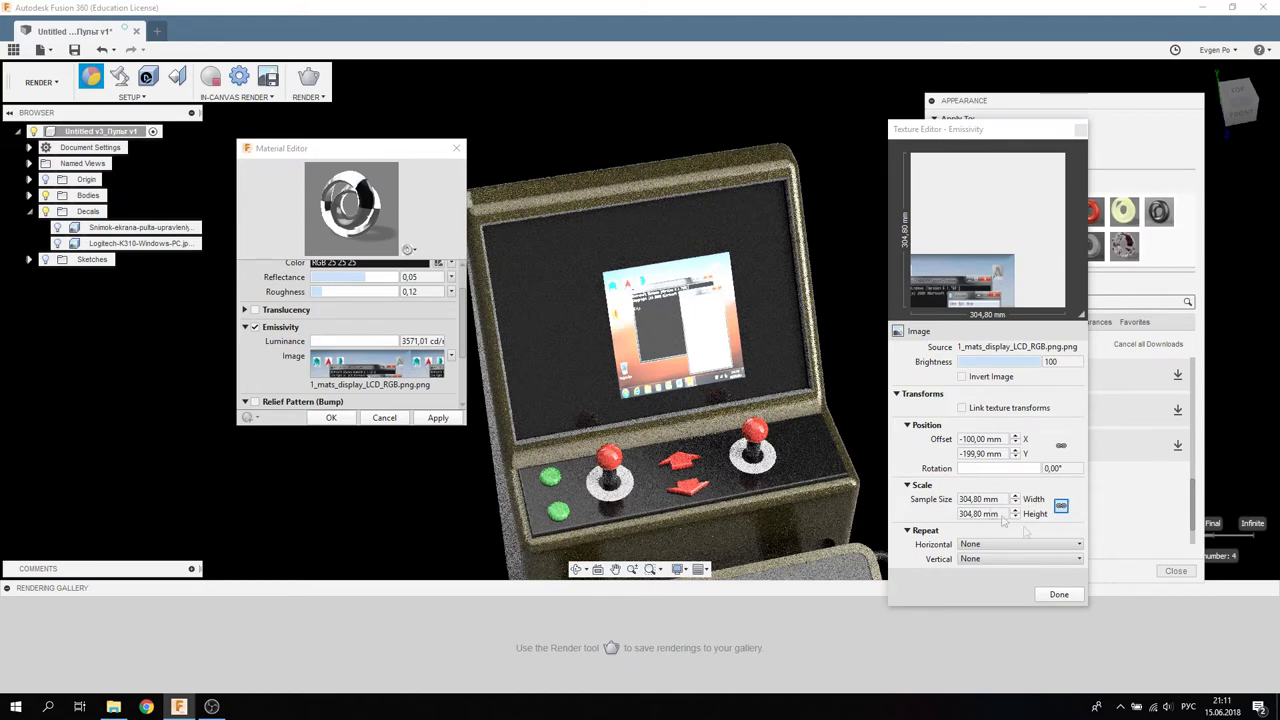
# Step: Link width and height scaling and set the emissive image sample size to 400 mm
pyautogui.doubleClick(973, 498)
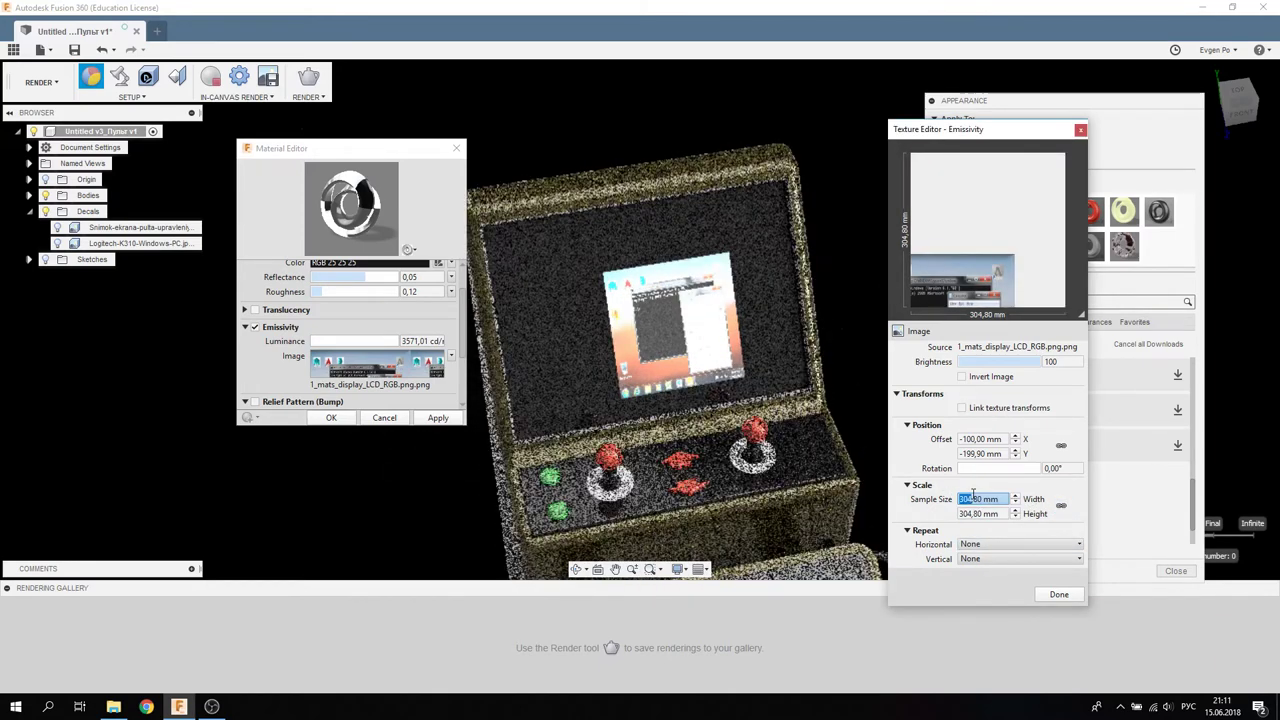
pyautogui.click(1061, 505)
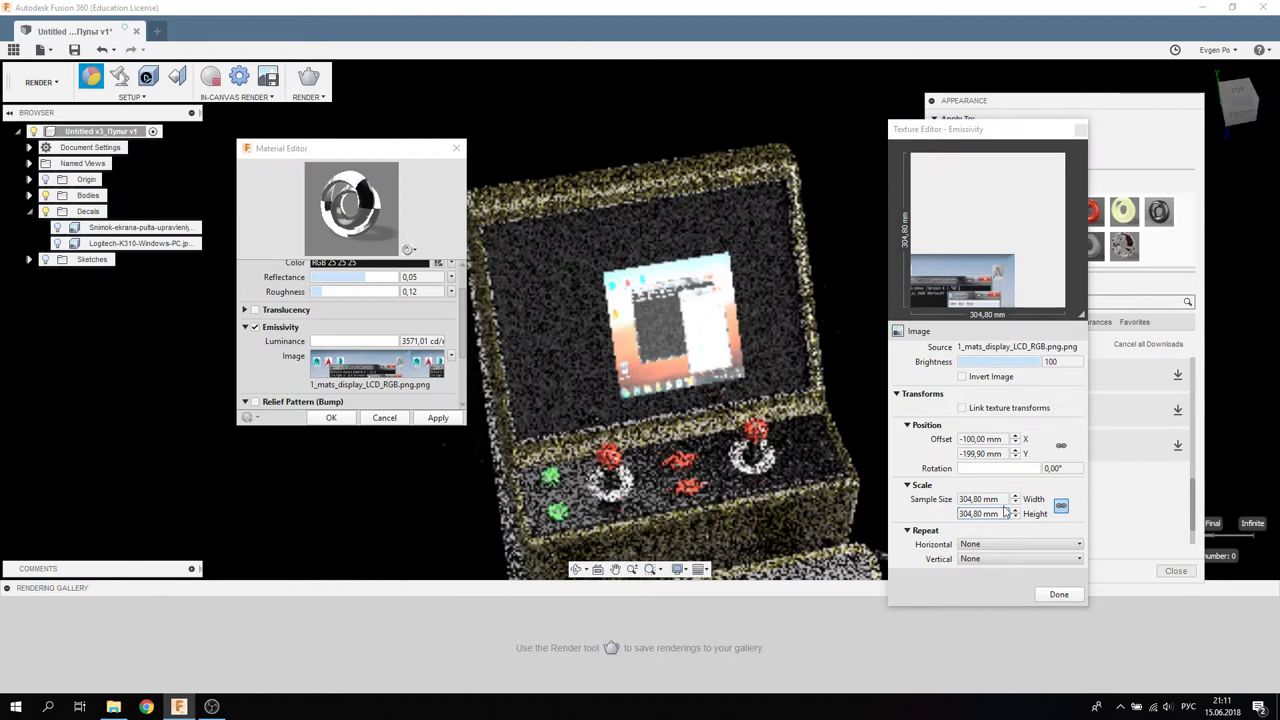
pyautogui.tripleClick(976, 498)
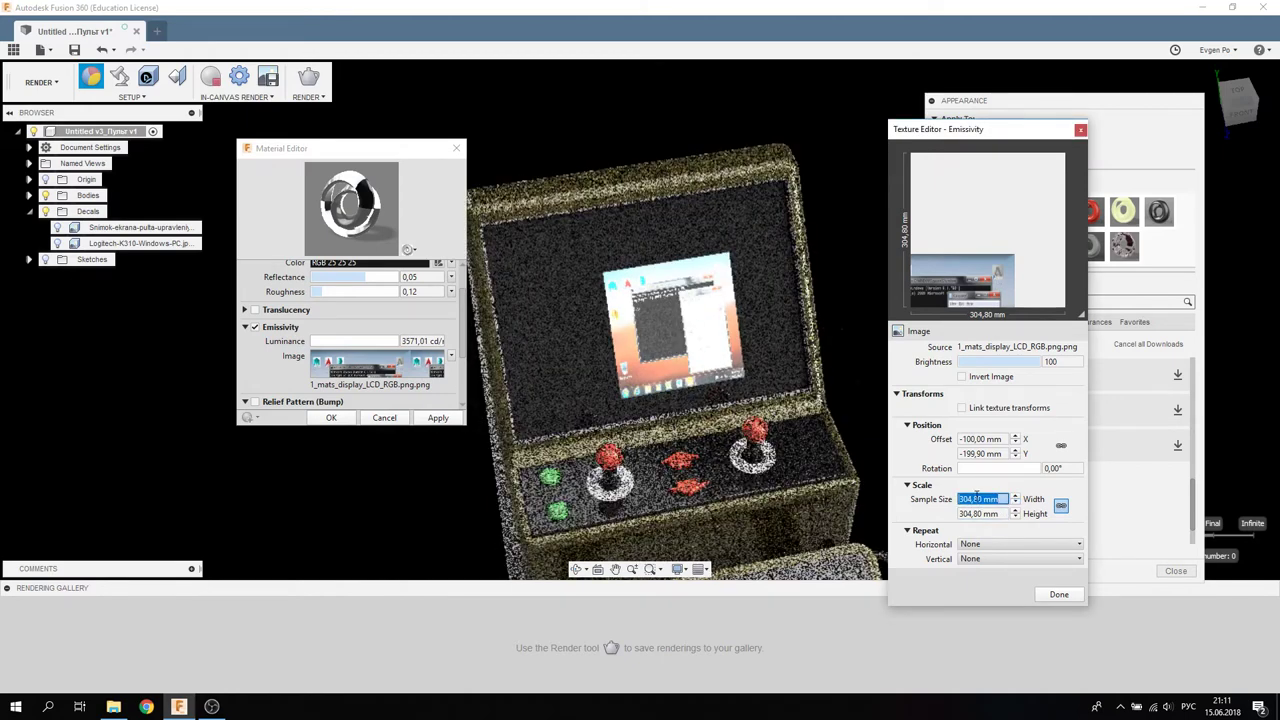
pyautogui.write('400')
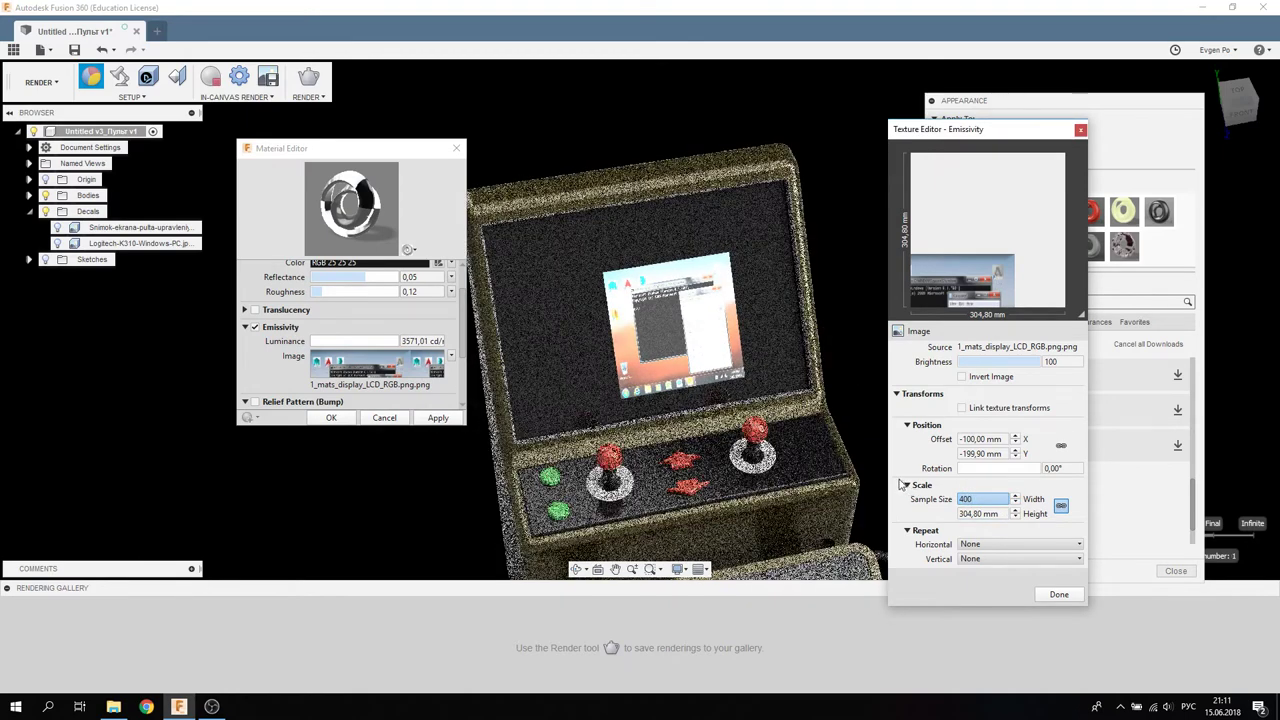
pyautogui.press('Return')
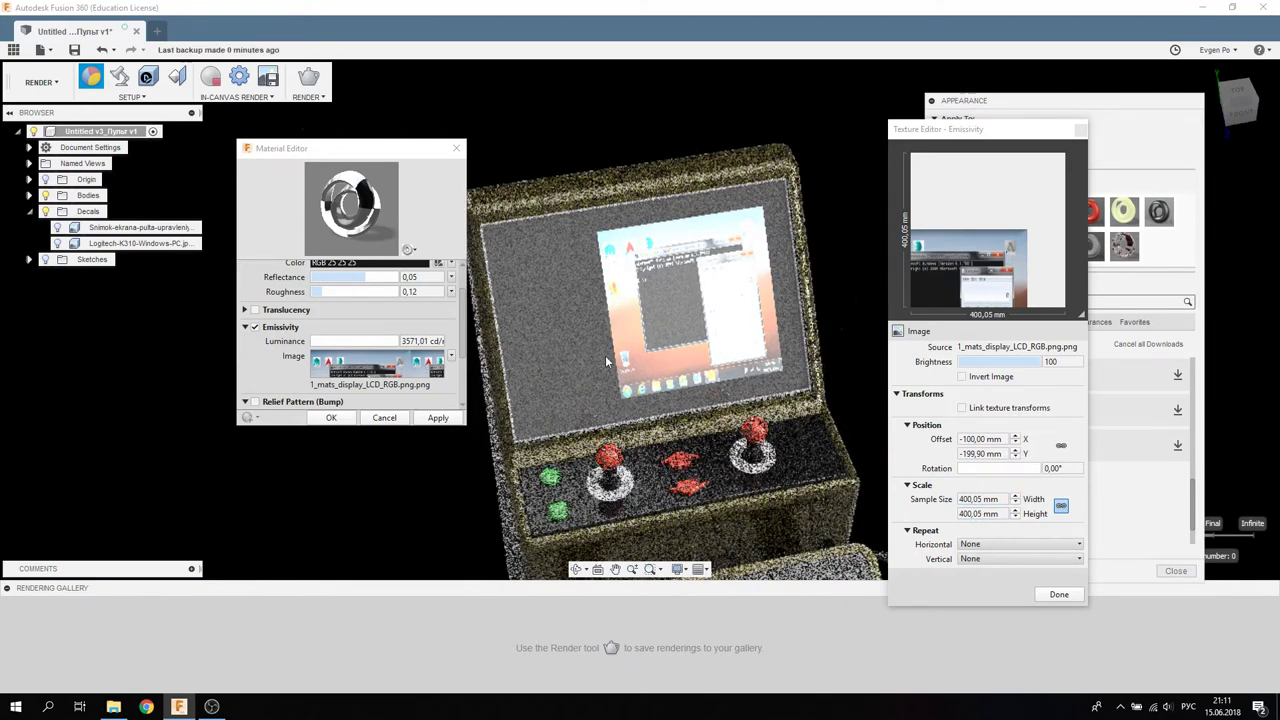
# Step: Unlink the scaling, try a 500 mm sample width, then return it to 400 mm
pyautogui.click(1061, 507)
pyautogui.doubleClick(985, 499)
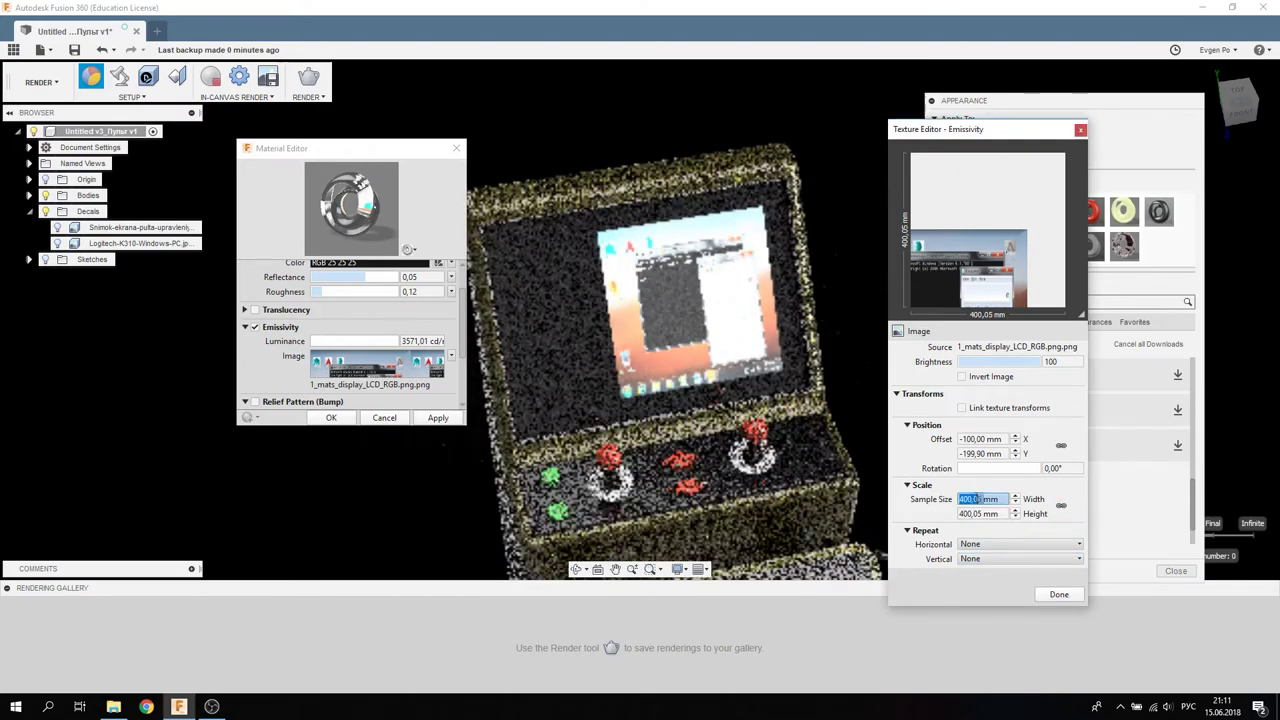
pyautogui.write('500')
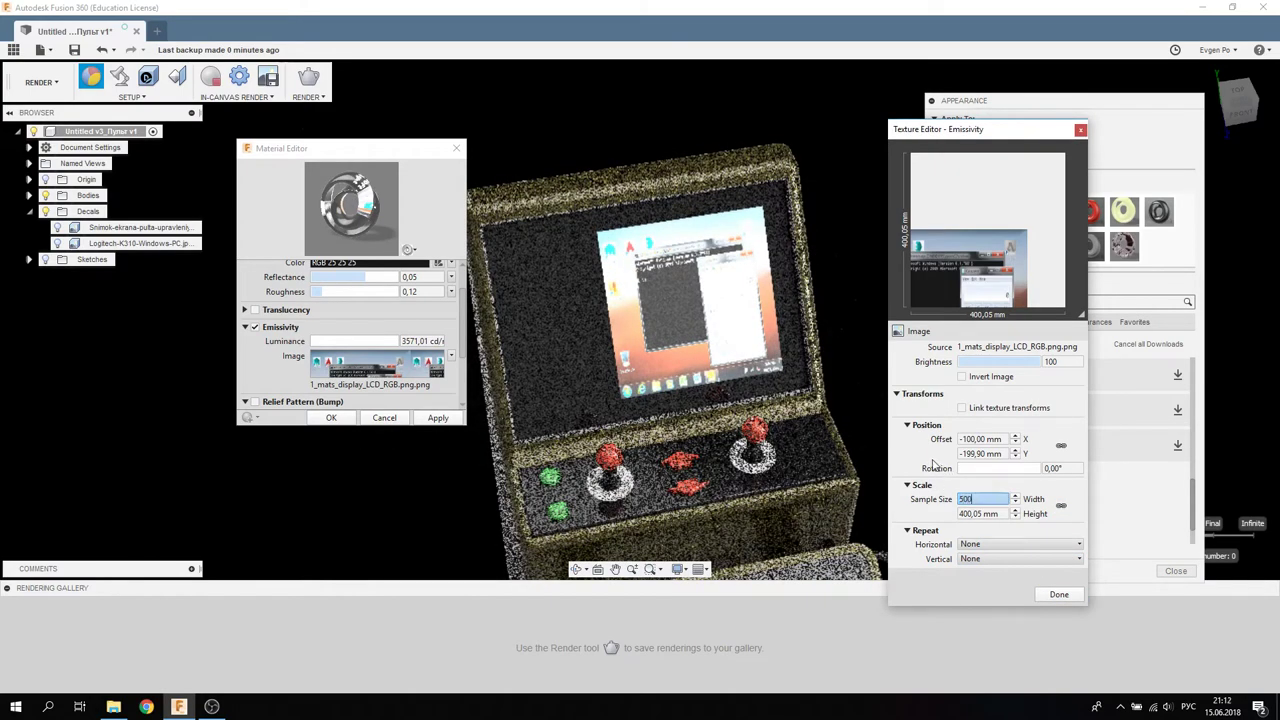
pyautogui.press('Return')
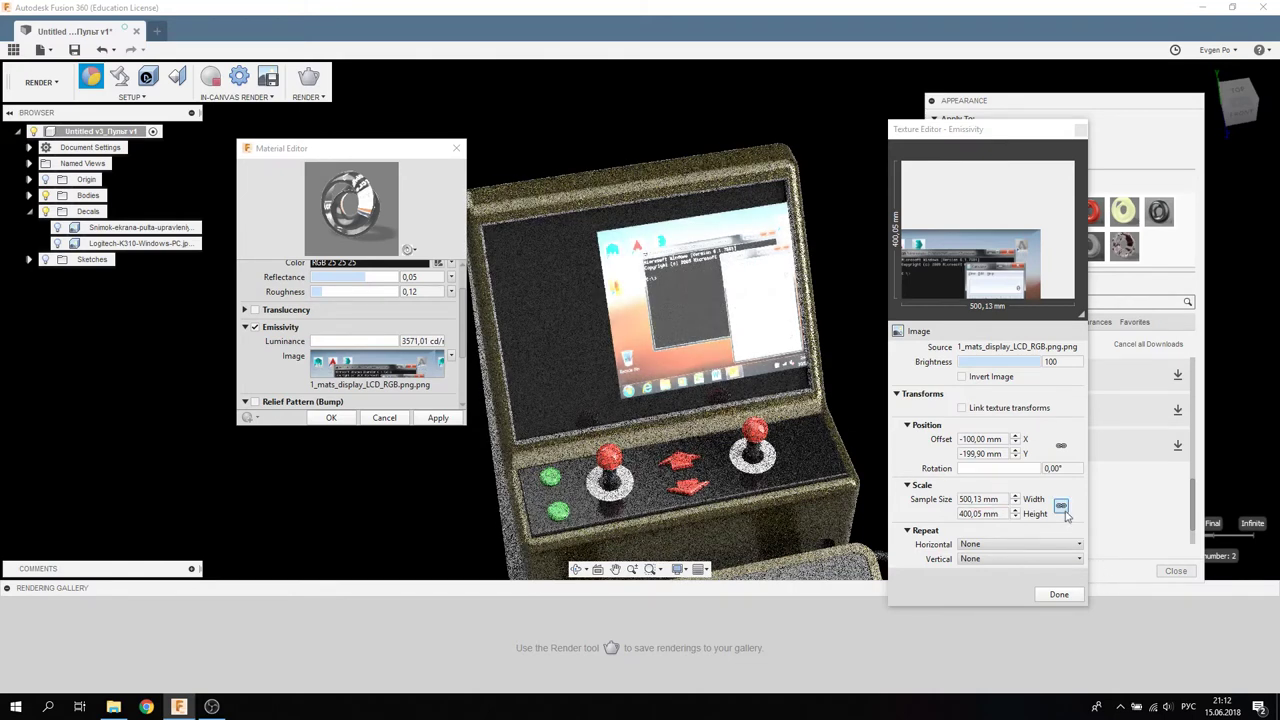
pyautogui.click(1003, 513)
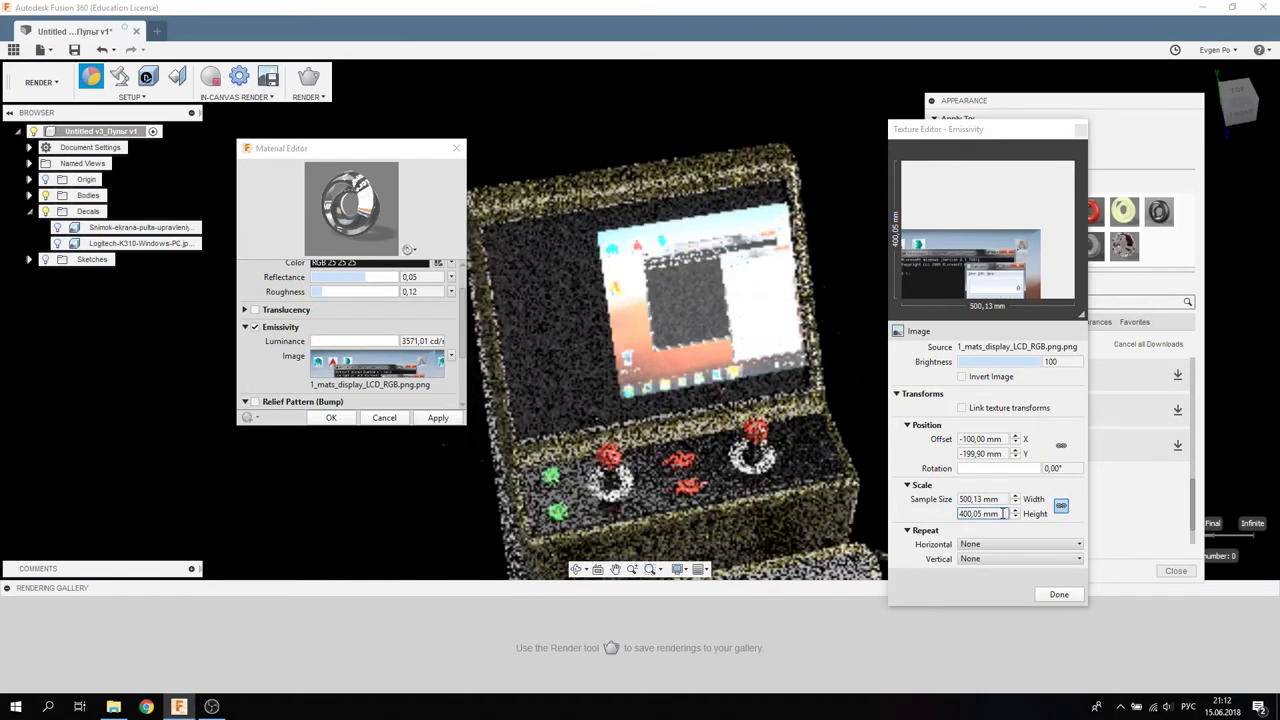
pyautogui.moveTo(958, 499); pyautogui.dragTo(1005, 499)
pyautogui.write('400')
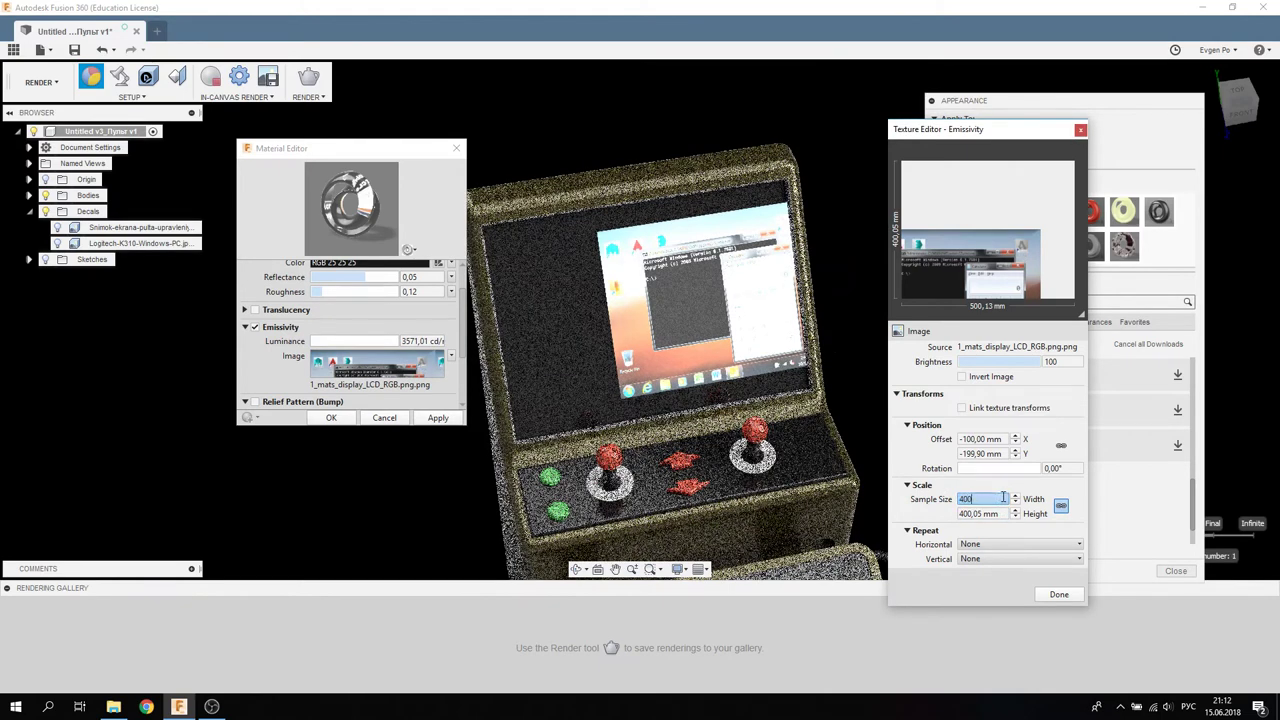
pyautogui.press('Return')
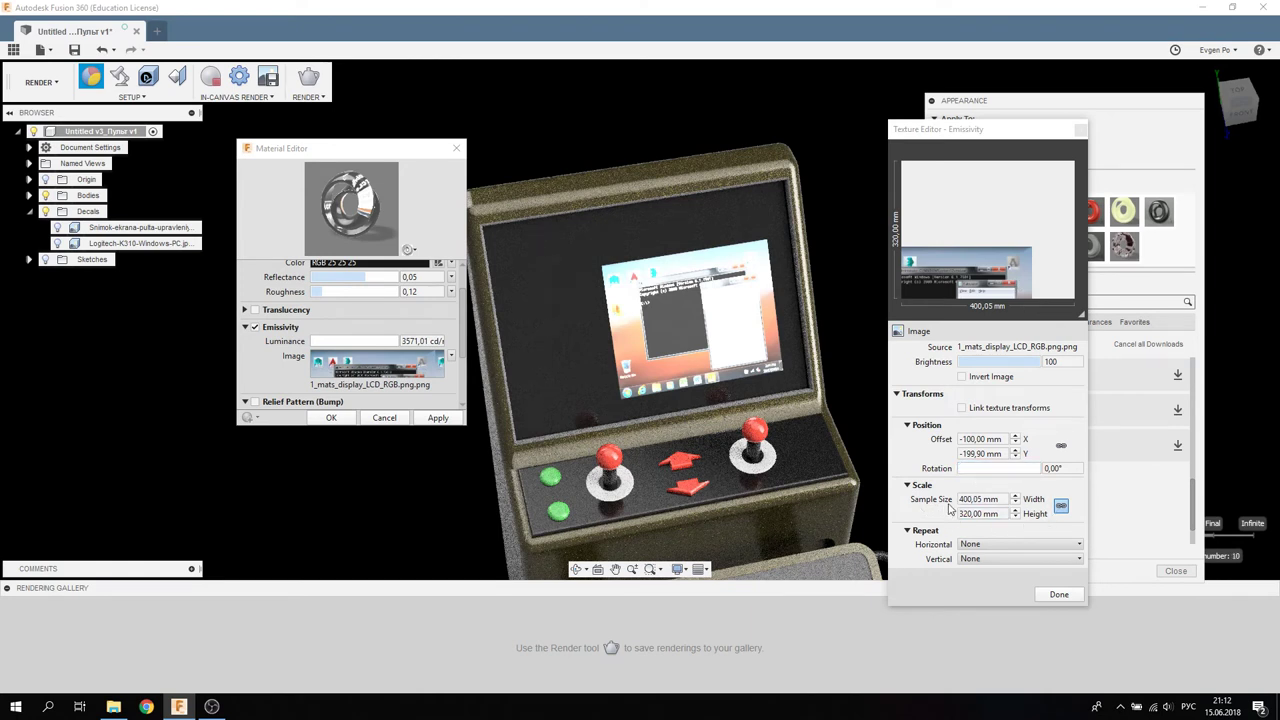
# Step: Confirm the horizontal offset unchanged and close the material editors to re-render
pyautogui.click(990, 439)
pyautogui.press('Return')
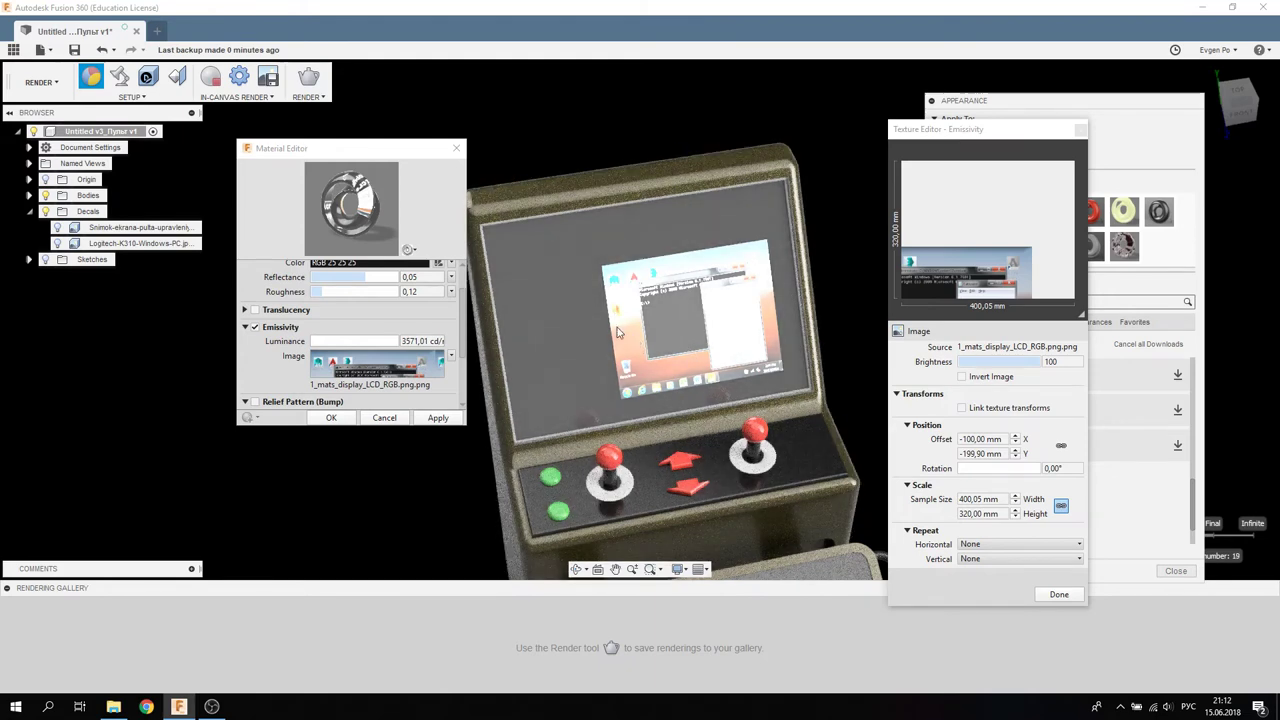
pyautogui.moveTo(443, 148); pyautogui.dragTo(448, 119)
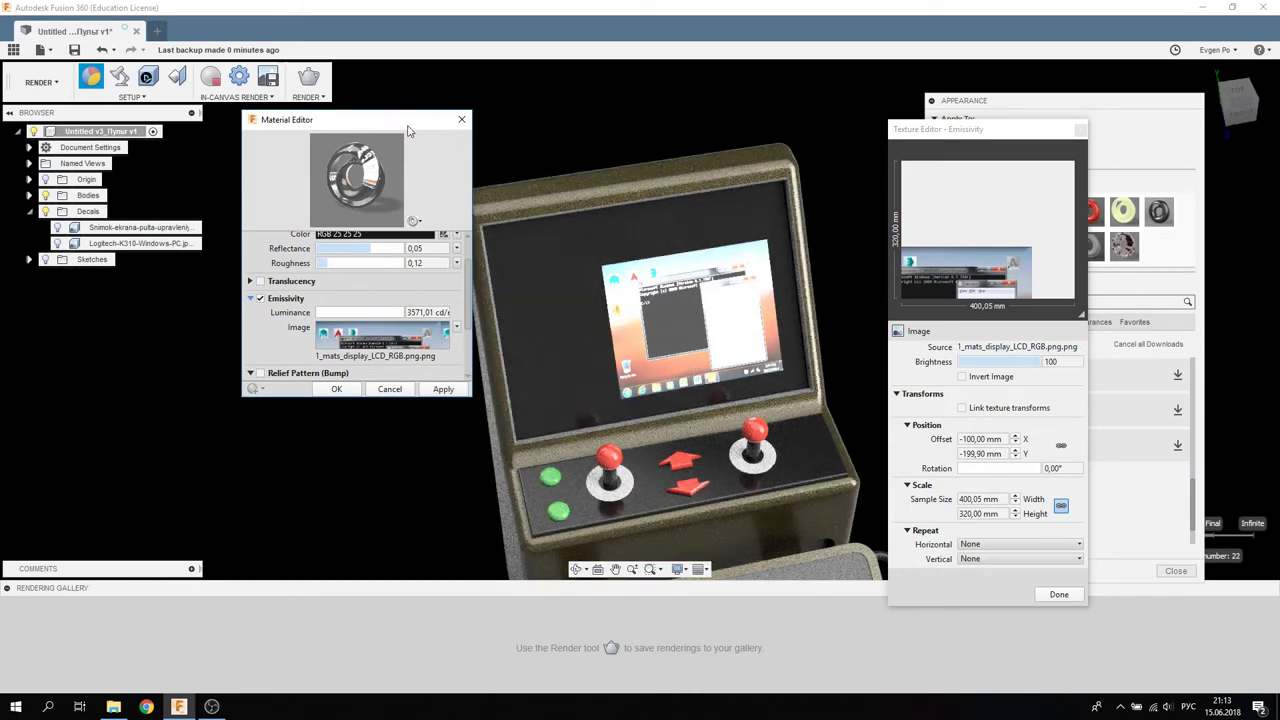
pyautogui.moveTo(407, 127); pyautogui.dragTo(348, 112)
pyautogui.click(402, 106)
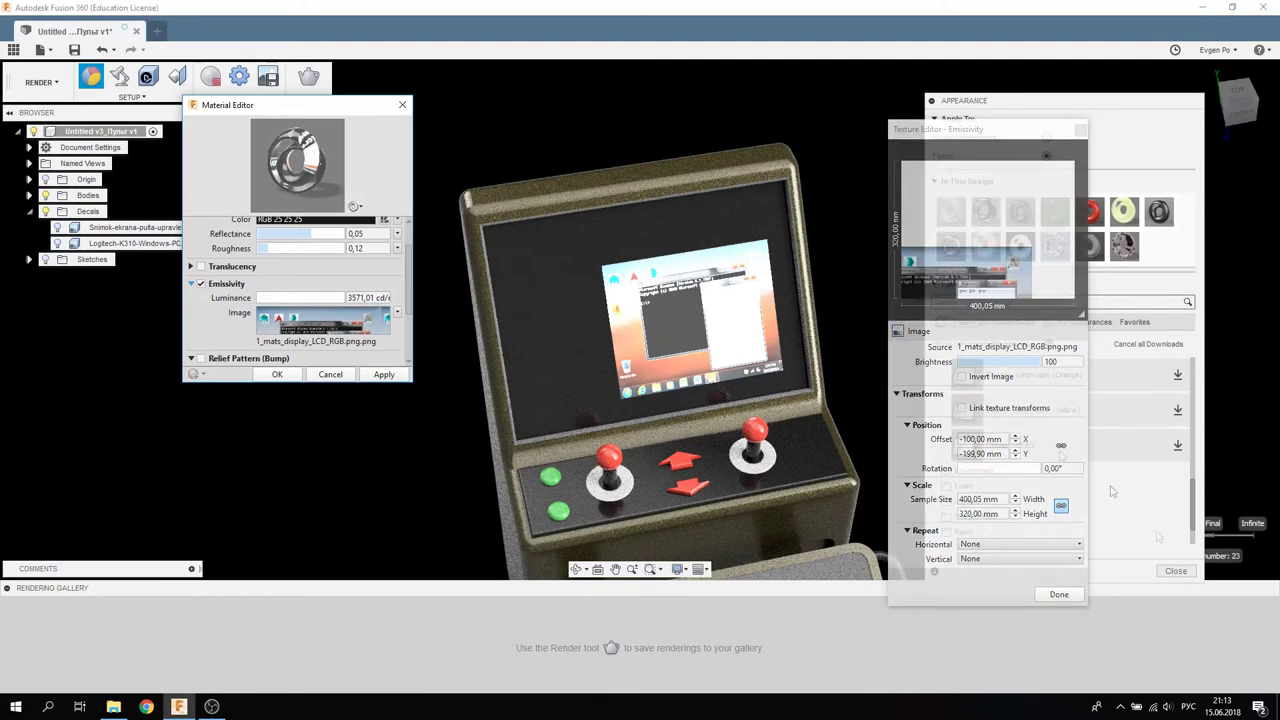
# Step: Stop the live render and open the Display - LCD emissivity texture settings in the advanced editor
pyautogui.click(211, 80)
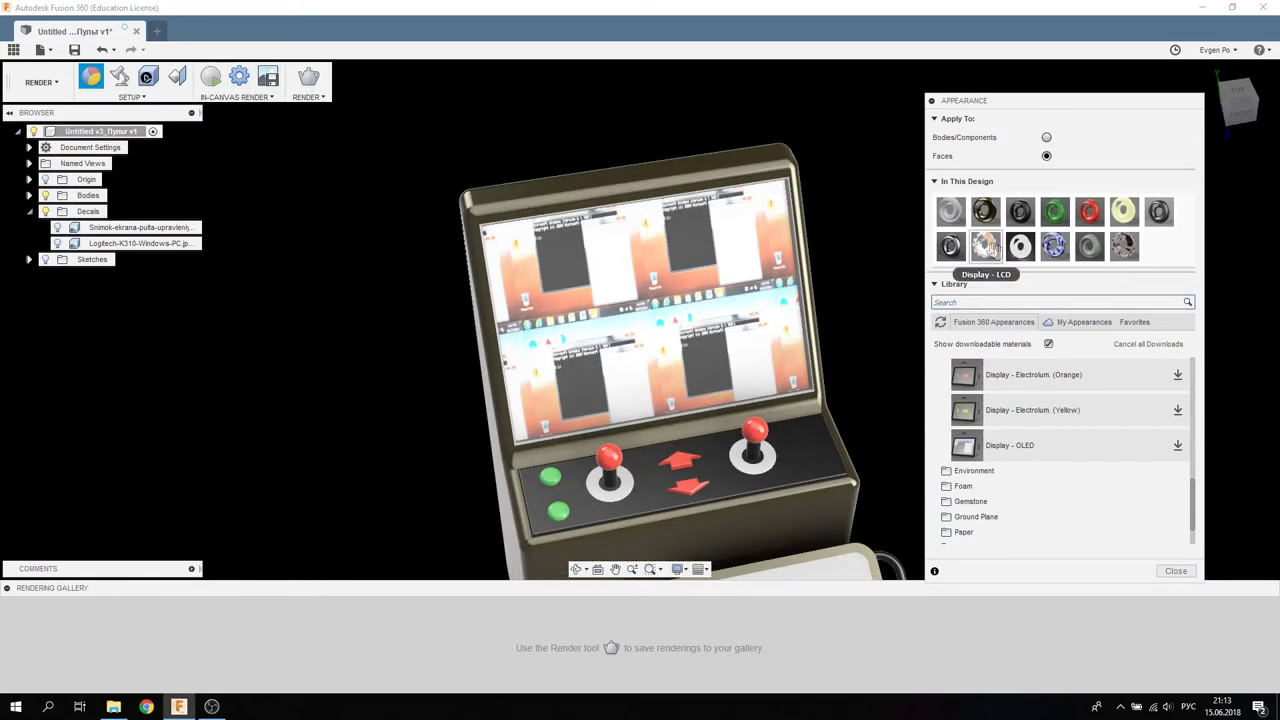
pyautogui.rightClick(985, 247)
pyautogui.click(988, 257)
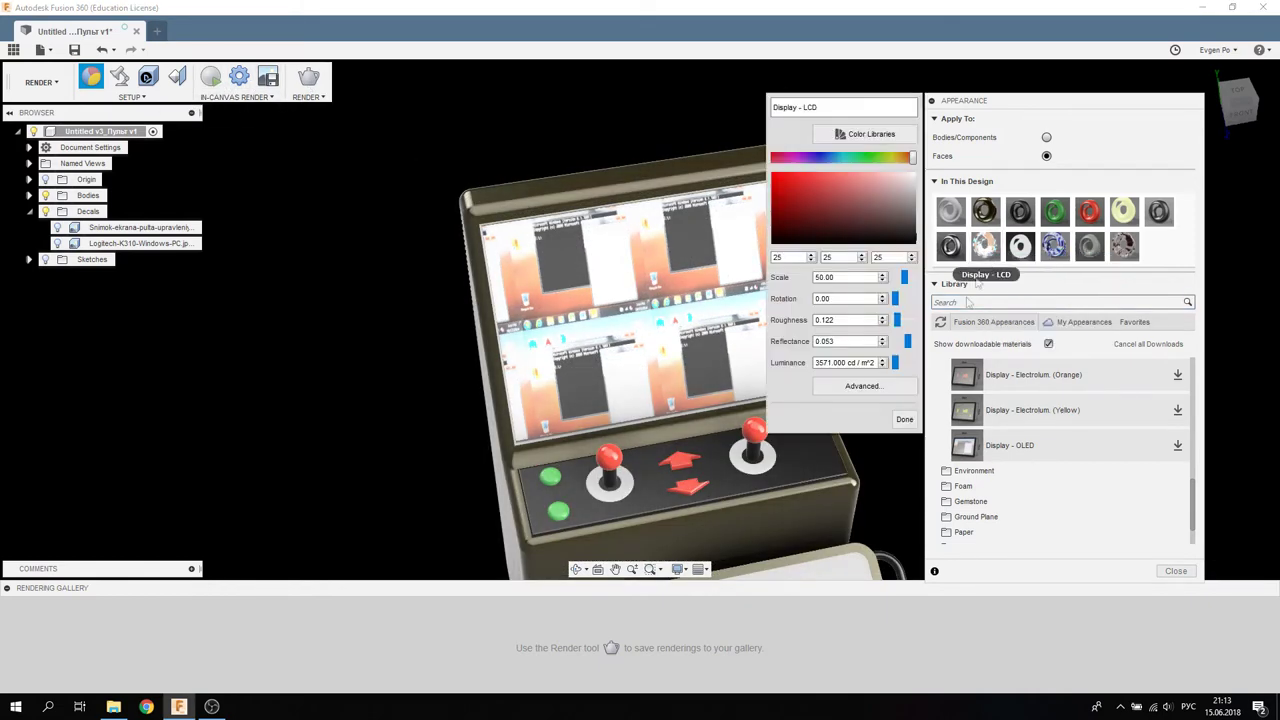
pyautogui.click(880, 393)
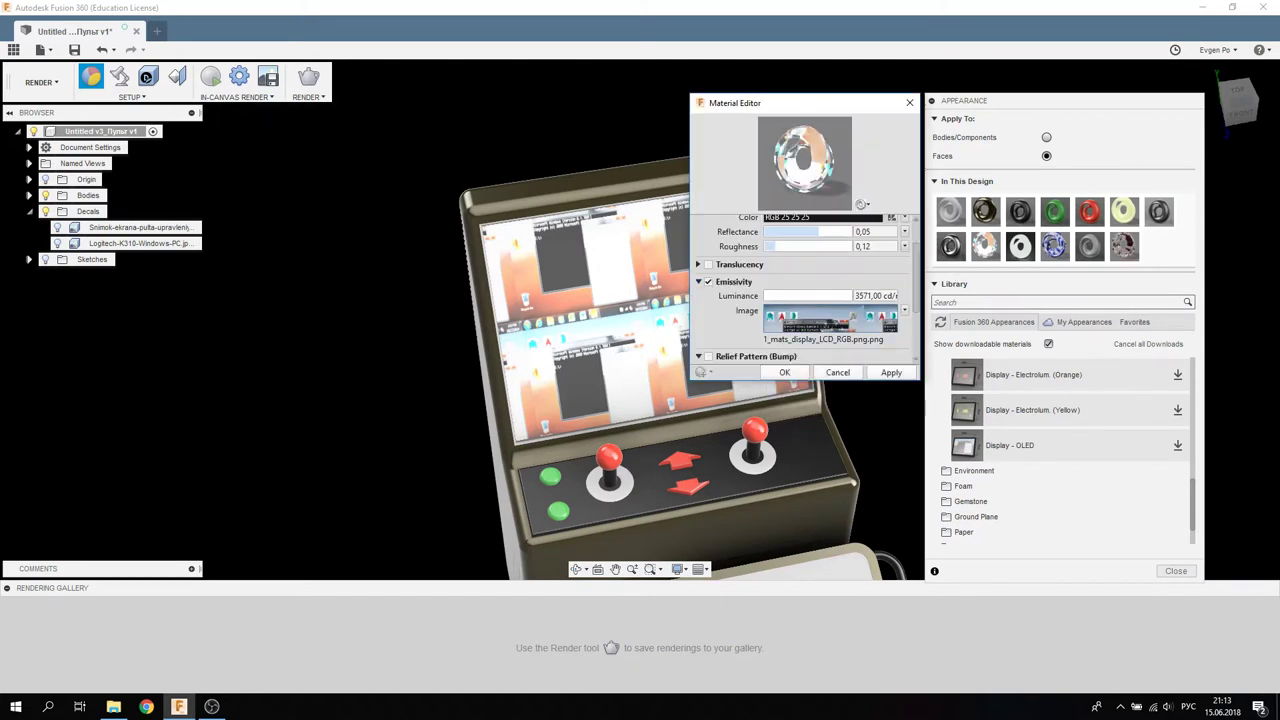
pyautogui.scroll(-2, 840, 320)
pyautogui.click(822, 285)
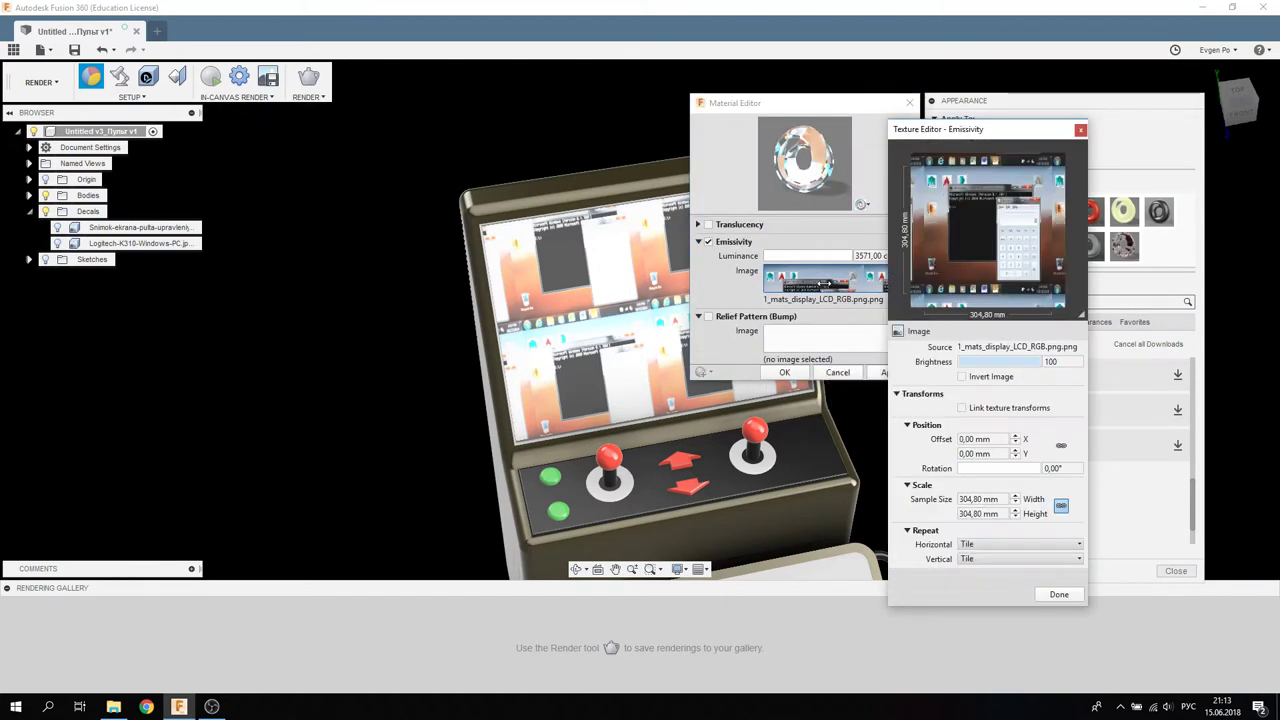
# Step: Load the Snimok control-panel screenshot as the emissive image
pyautogui.click(989, 350)
pyautogui.click(960, 340)
pyautogui.scroll(-2, 958, 340)
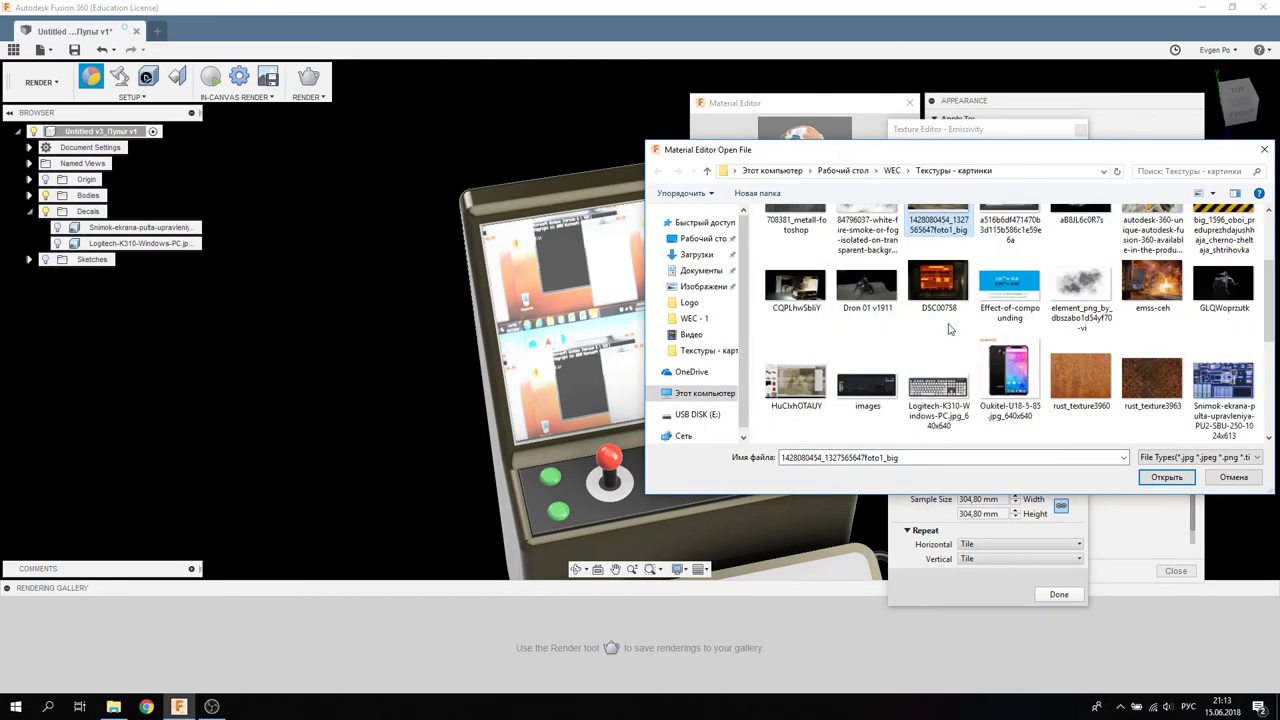
pyautogui.scroll(-3, 955, 340)
pyautogui.scroll(1, 955, 340)
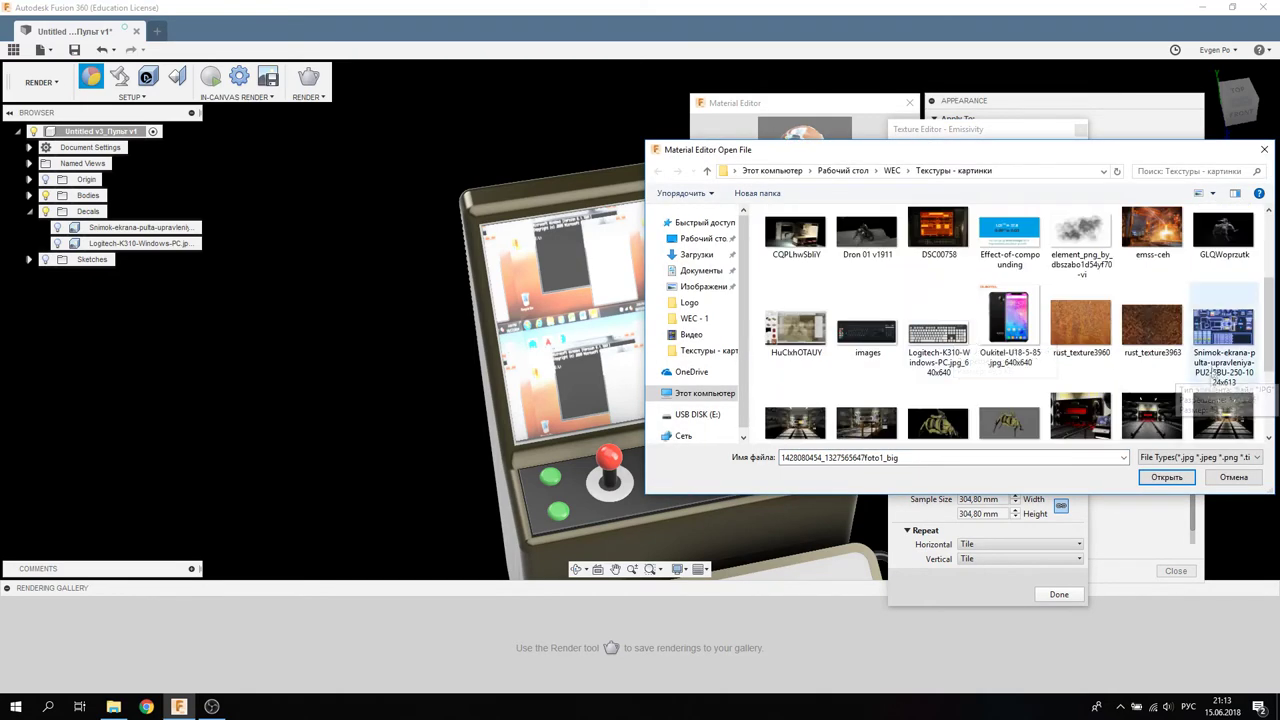
pyautogui.doubleClick(1221, 316)
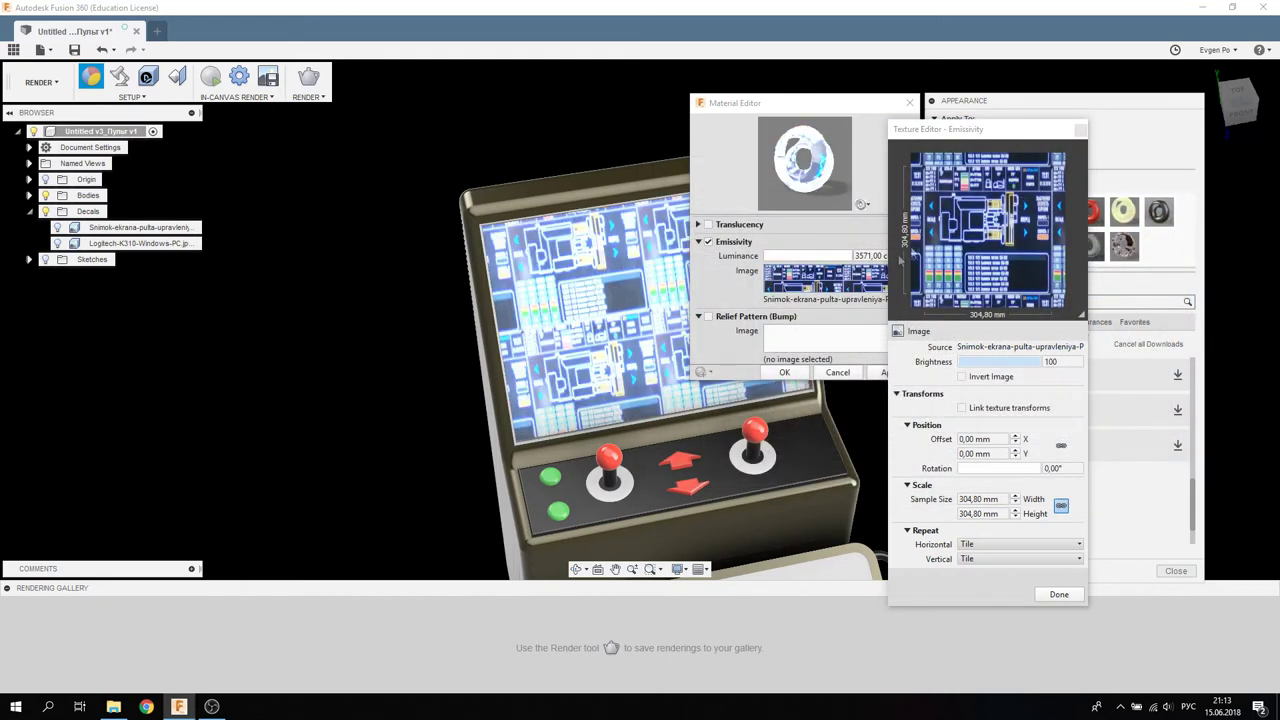
# Step: Set the screenshot's Repeat Horizontal and Vertical to None
pyautogui.click(1020, 544)
pyautogui.click(1003, 556)
pyautogui.click(1020, 559)
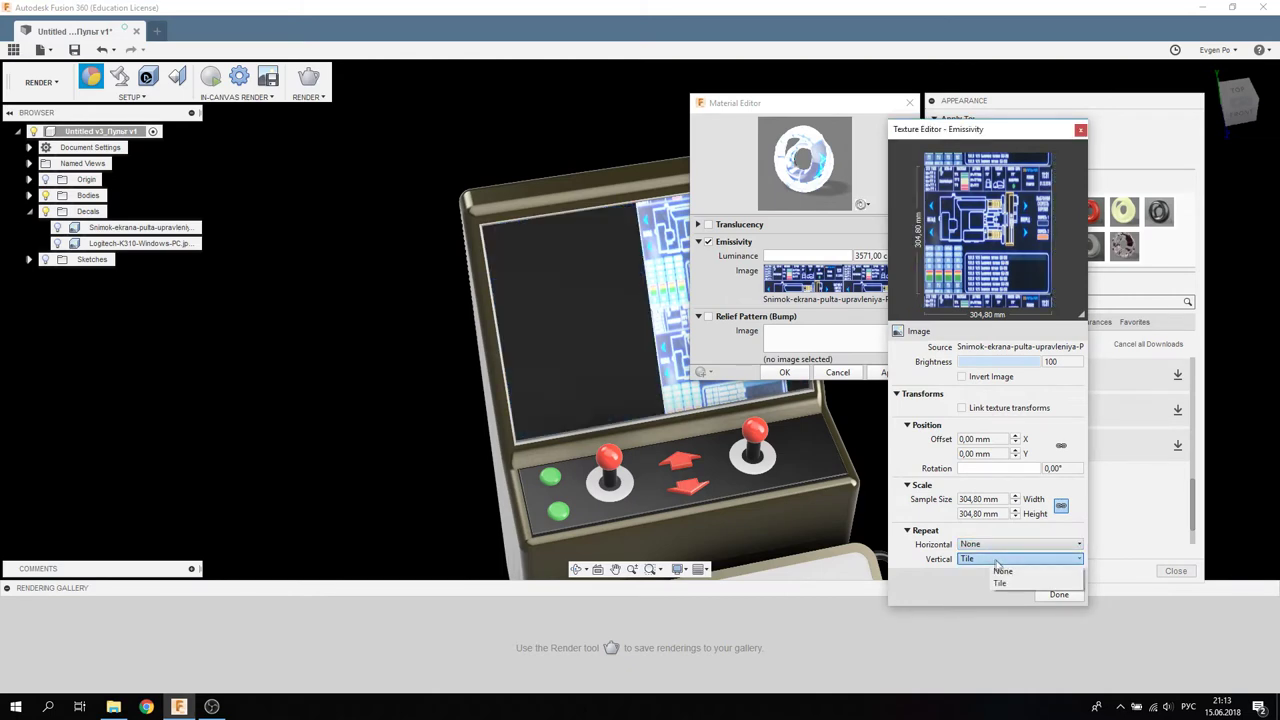
pyautogui.click(1002, 571)
pyautogui.moveTo(836, 104)
pyautogui.mouseDown()
pyautogui.moveTo(675, 95)
pyautogui.moveTo(341, 141)
pyautogui.mouseUp()
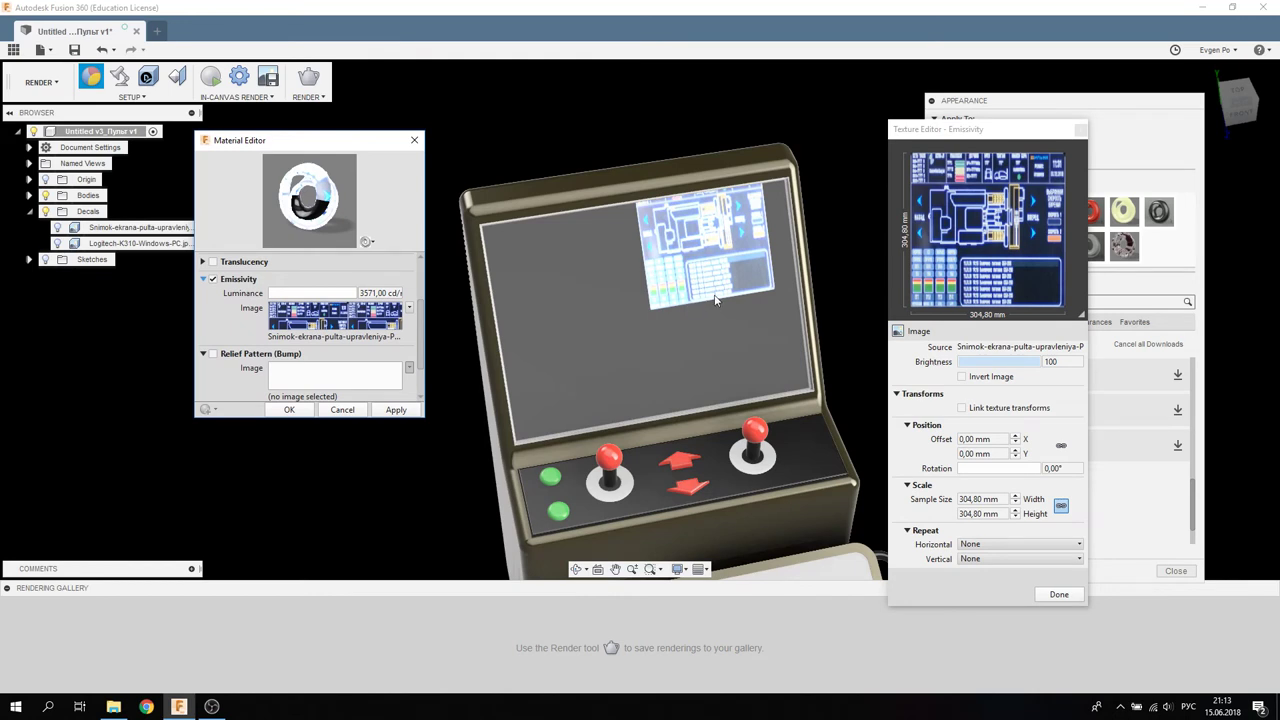
# Step: Set the screenshot's sample width to 500 mm, correcting a stray digit
pyautogui.click(980, 499)
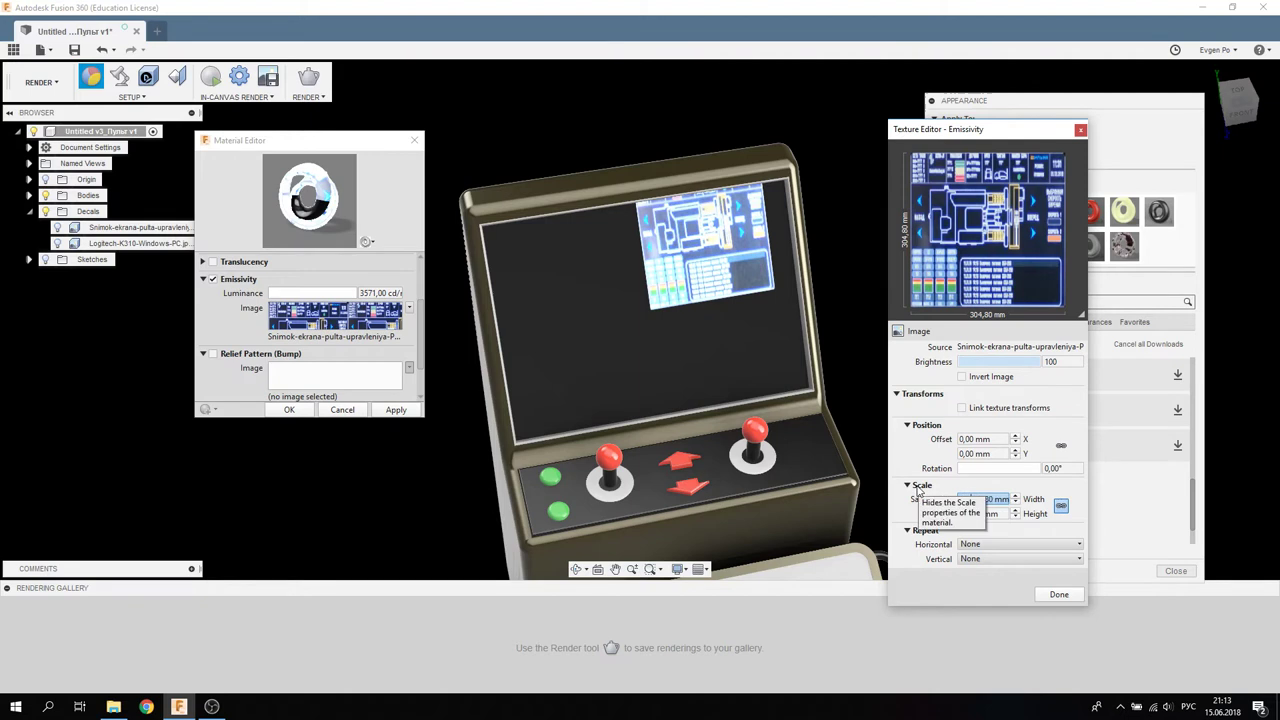
pyautogui.write('500')
pyautogui.press('Return')
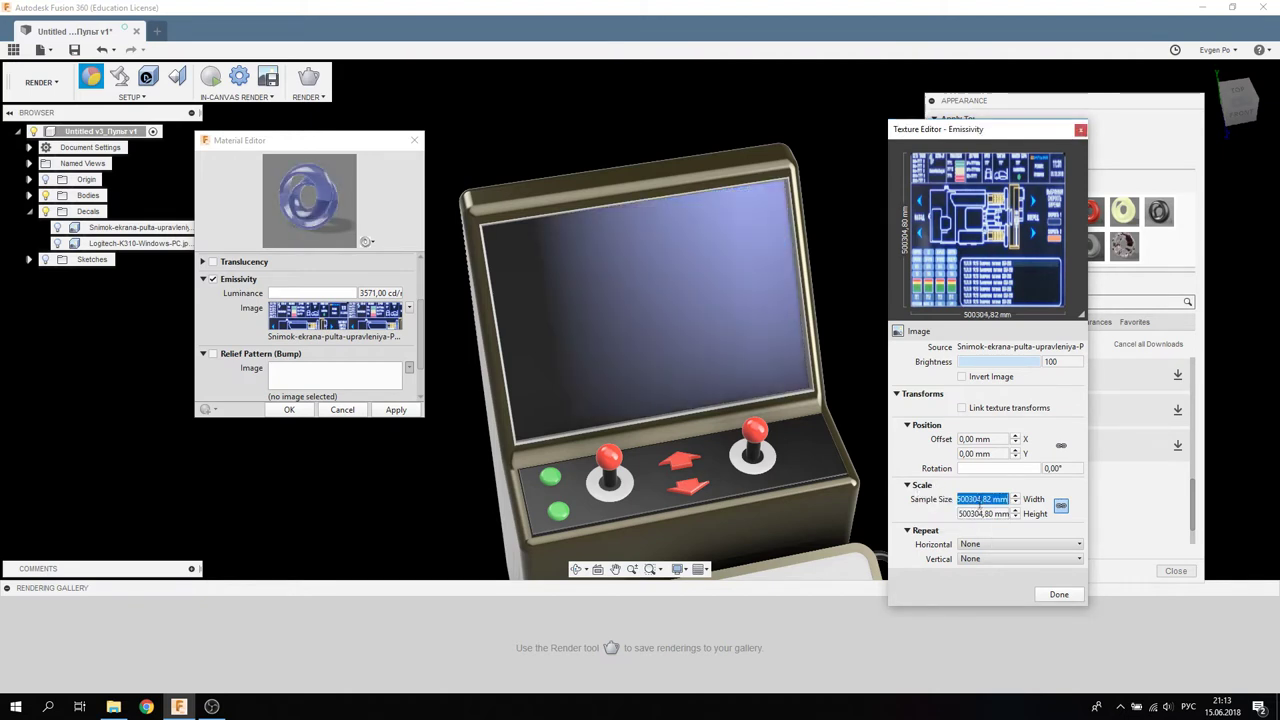
pyautogui.click(983, 497)
pyautogui.press('BackSpace')
pyautogui.press('BackSpace')
pyautogui.press('Return')
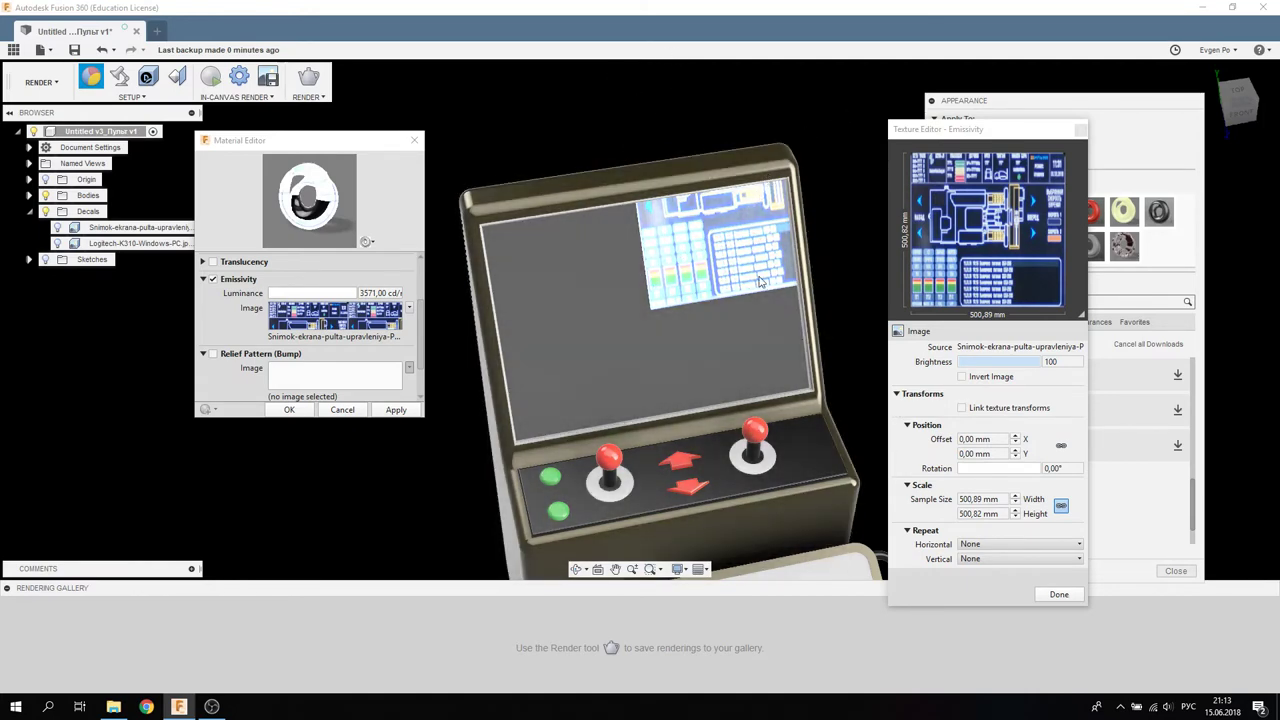
# Step: Offset the screenshot to -219,96 mm X and -199,90 mm Y and finish the texture edit
pyautogui.moveTo(1002, 438)
pyautogui.mouseDown()
pyautogui.moveTo(955, 437)
pyautogui.moveTo(1001, 437)
pyautogui.mouseUp()
pyautogui.write('-220')
pyautogui.press('Tab')
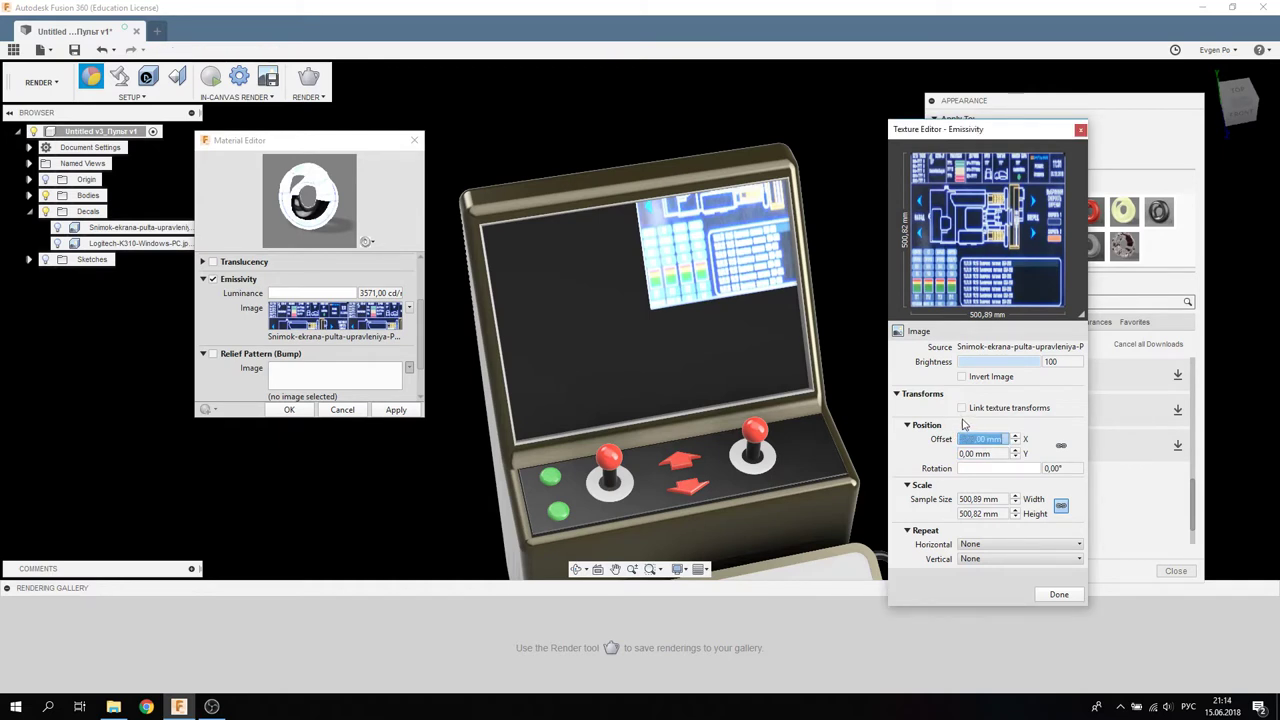
pyautogui.moveTo(958, 453); pyautogui.dragTo(994, 453)
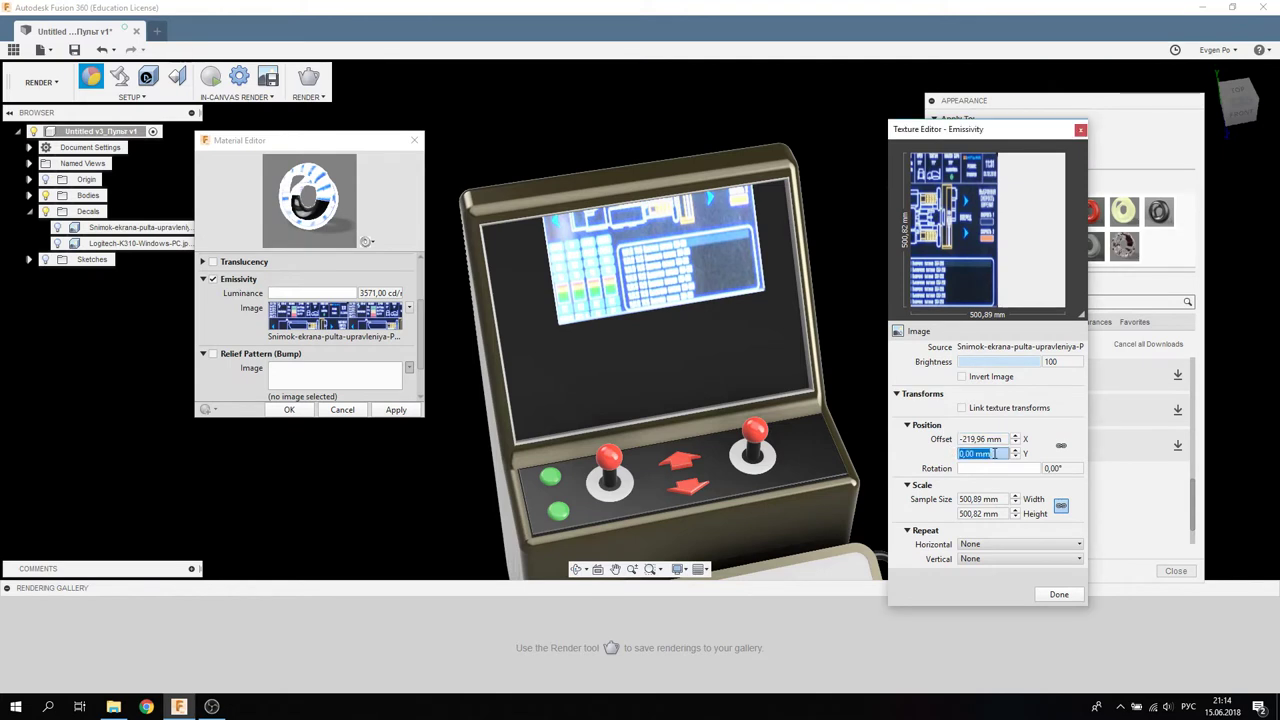
pyautogui.write('-200')
pyautogui.press('Return')
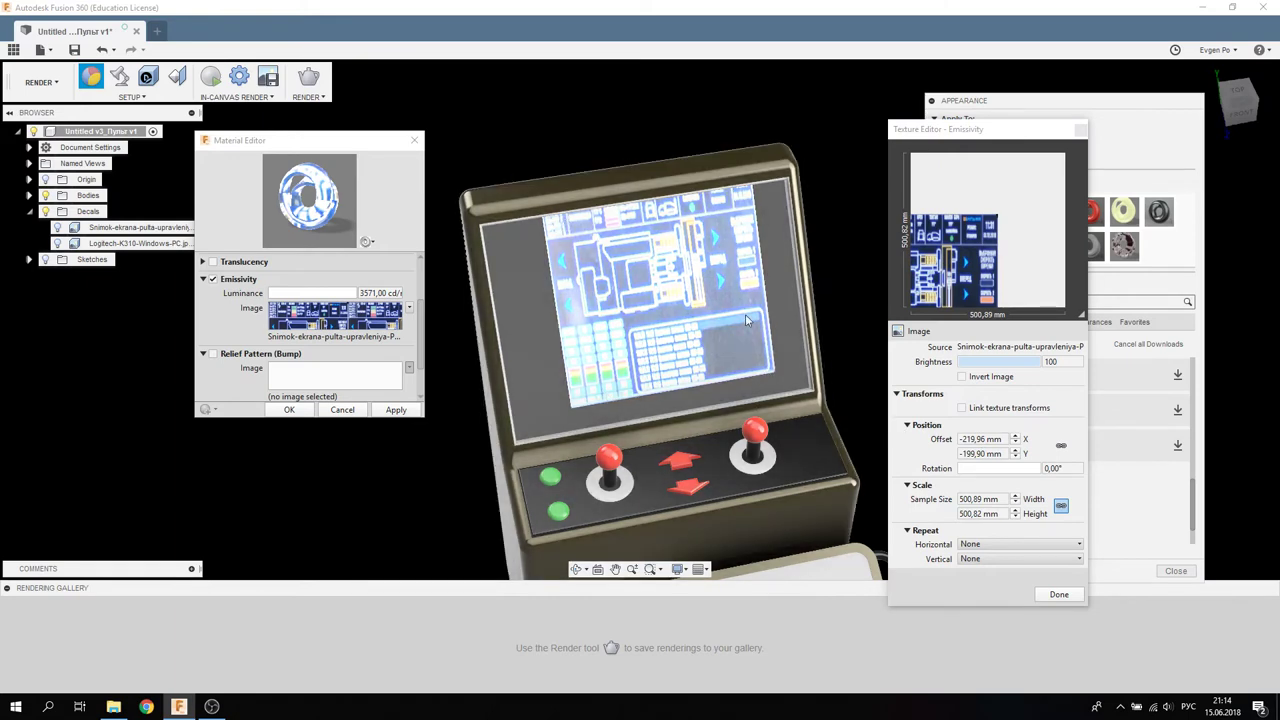
pyautogui.moveTo(318, 141)
pyautogui.mouseDown()
pyautogui.moveTo(569, 104)
pyautogui.moveTo(550, 104)
pyautogui.mouseUp()
pyautogui.click(1059, 594)
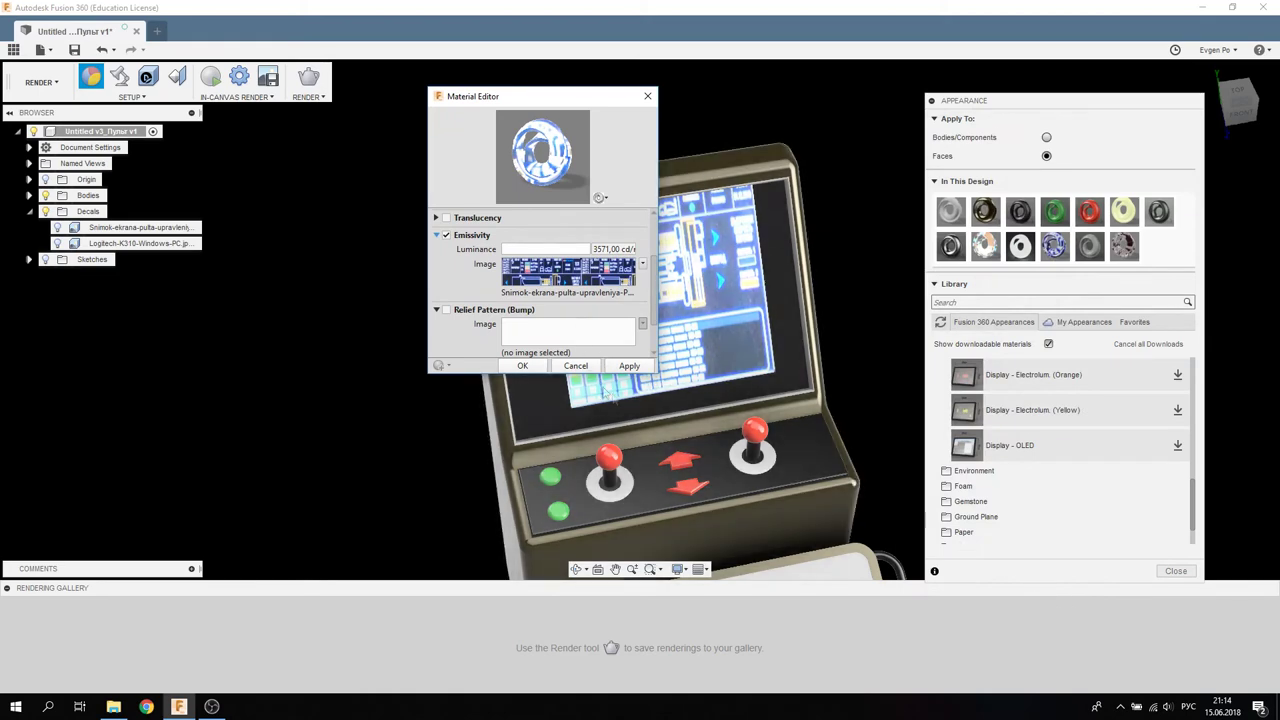
# Step: Apply the screen image settings, start a live render and darken the environment to near black
pyautogui.click(629, 367)
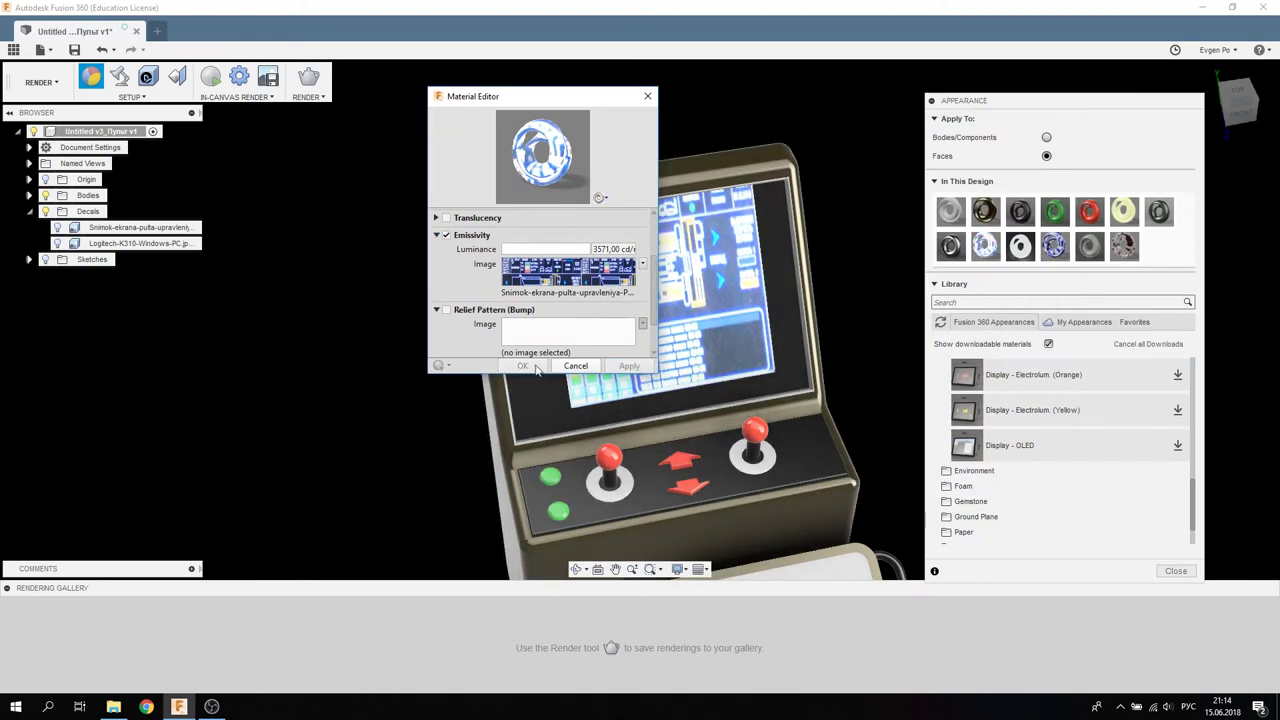
pyautogui.moveTo(591, 92); pyautogui.dragTo(651, 93)
pyautogui.click(709, 96)
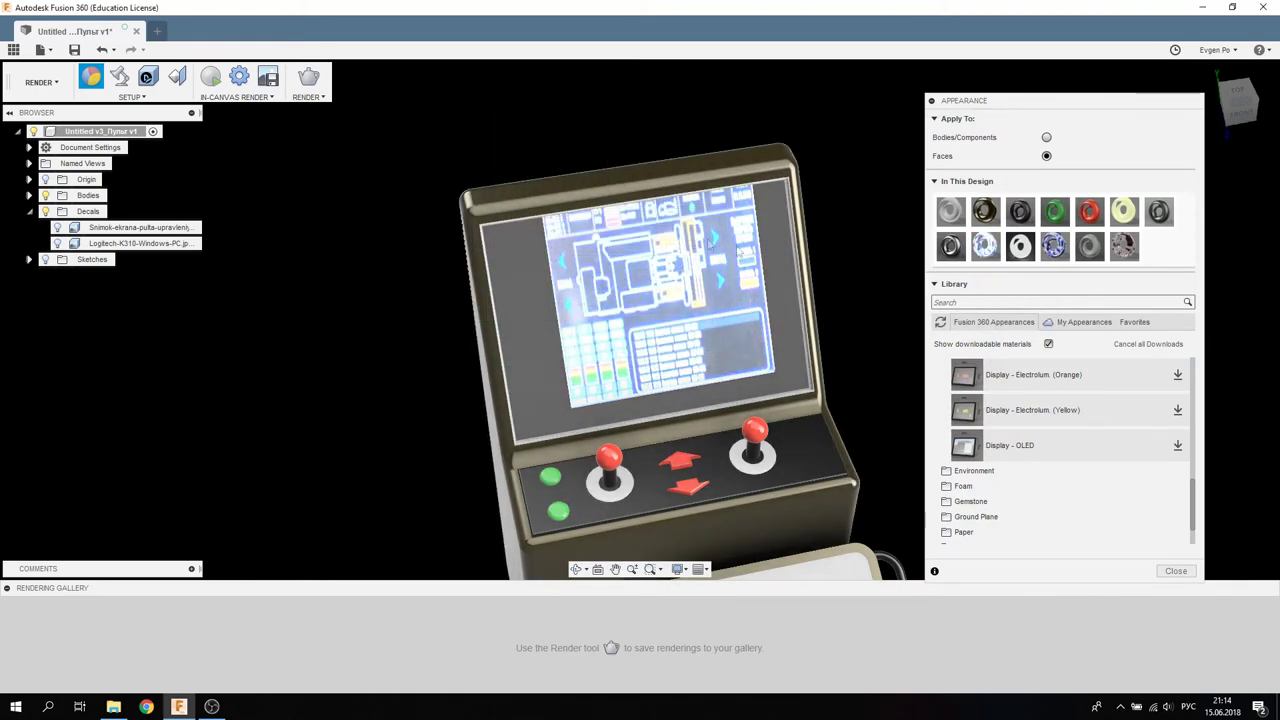
pyautogui.click(212, 80)
pyautogui.click(119, 77)
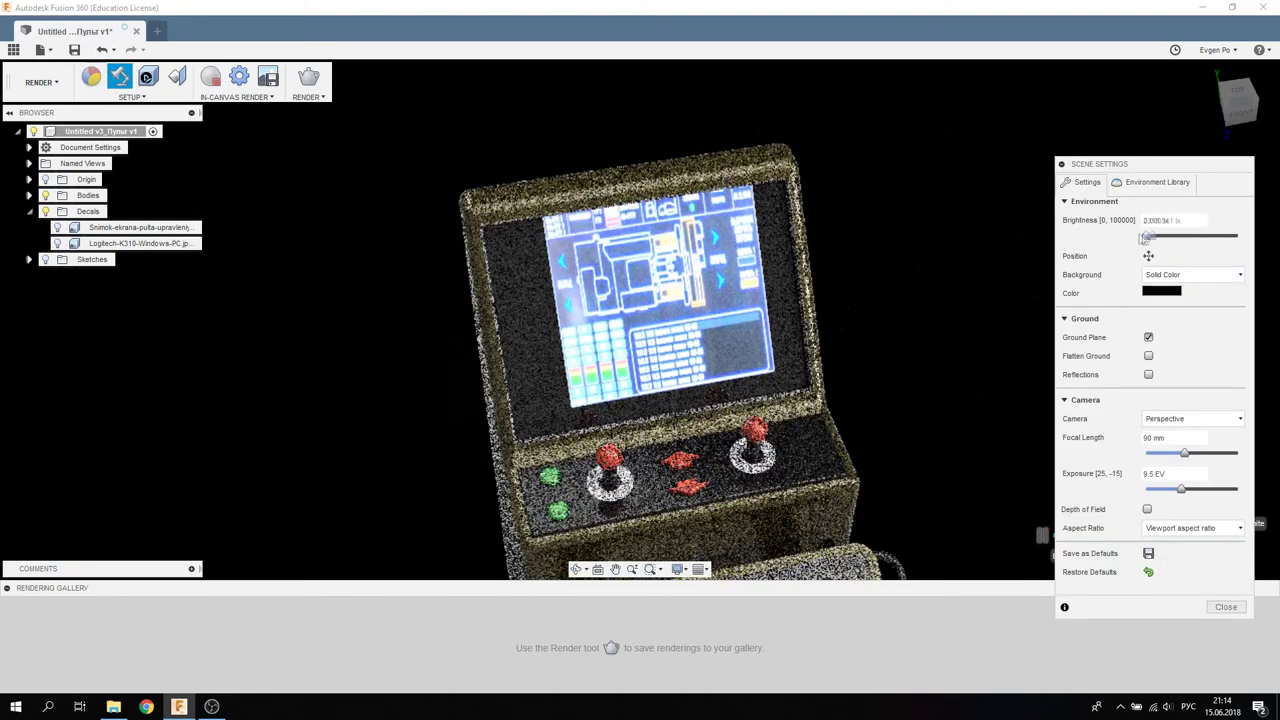
pyautogui.moveTo(1158, 236); pyautogui.dragTo(1135, 236)
pyautogui.click(1224, 606)
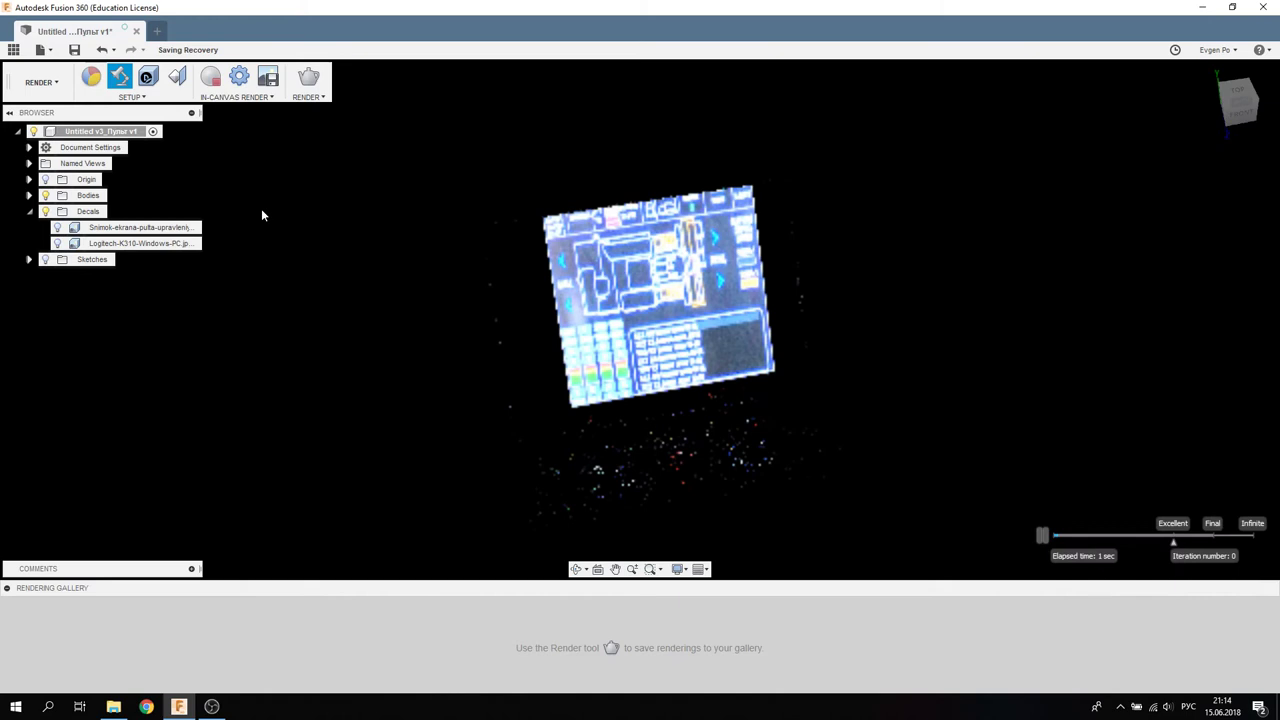
# Step: Lower the Display - LCD luminance to 357 cd/m²
pyautogui.click(92, 79)
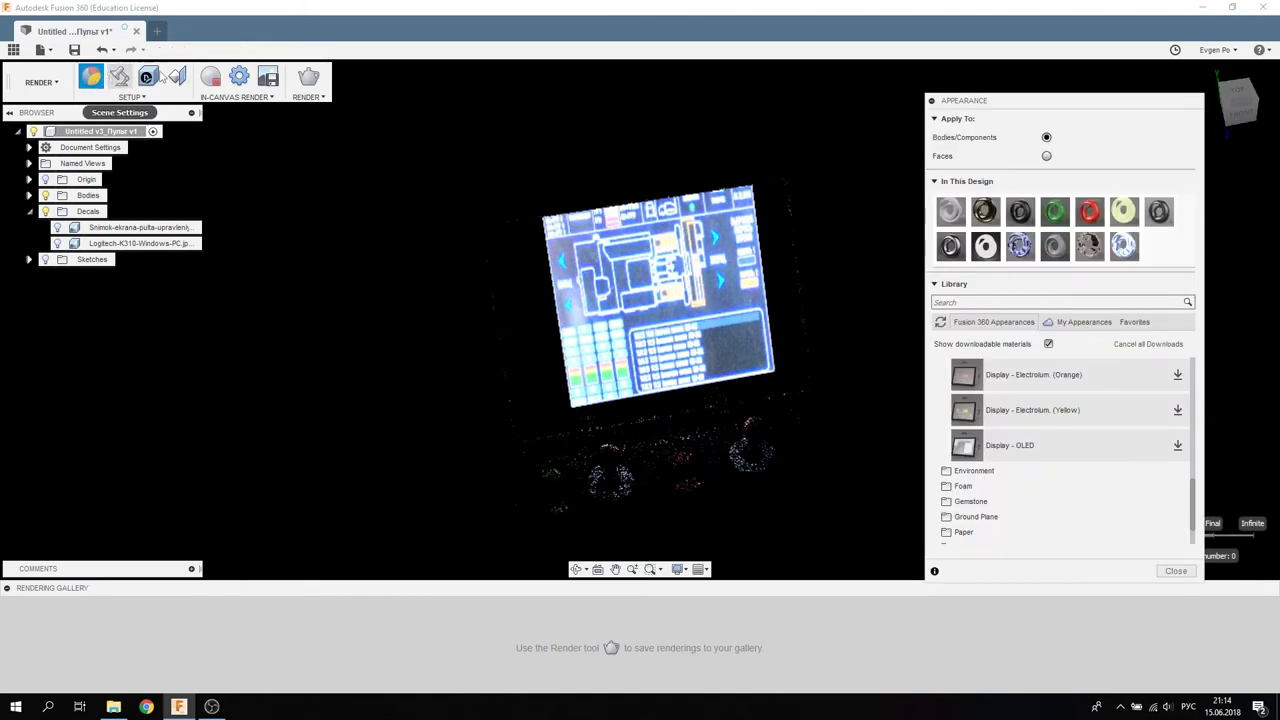
pyautogui.rightClick(1135, 256)
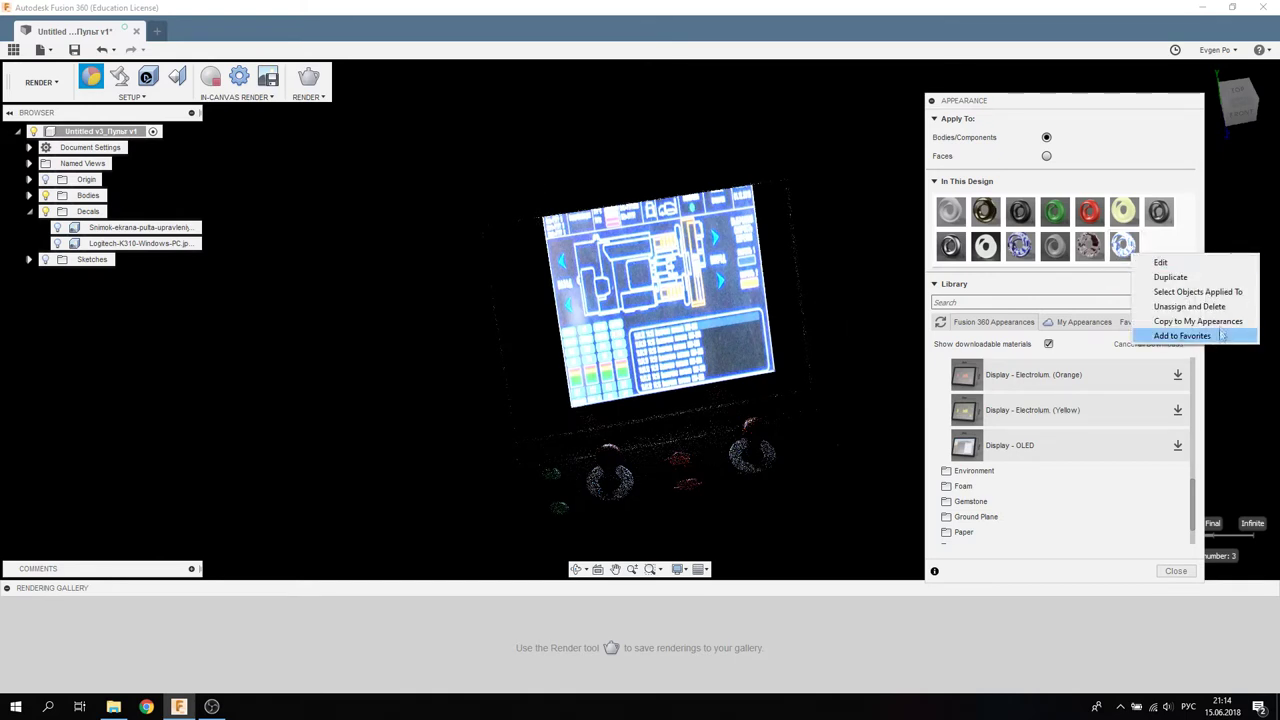
pyautogui.click(1160, 262)
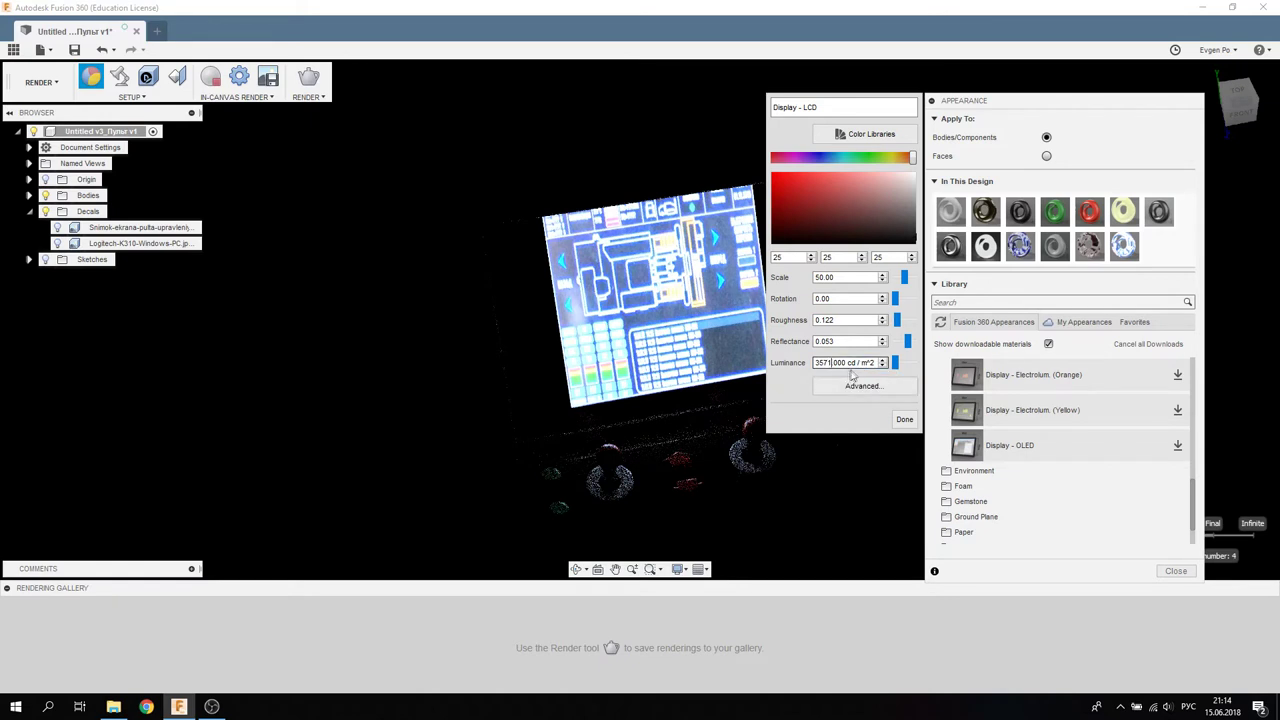
pyautogui.press('BackSpace')
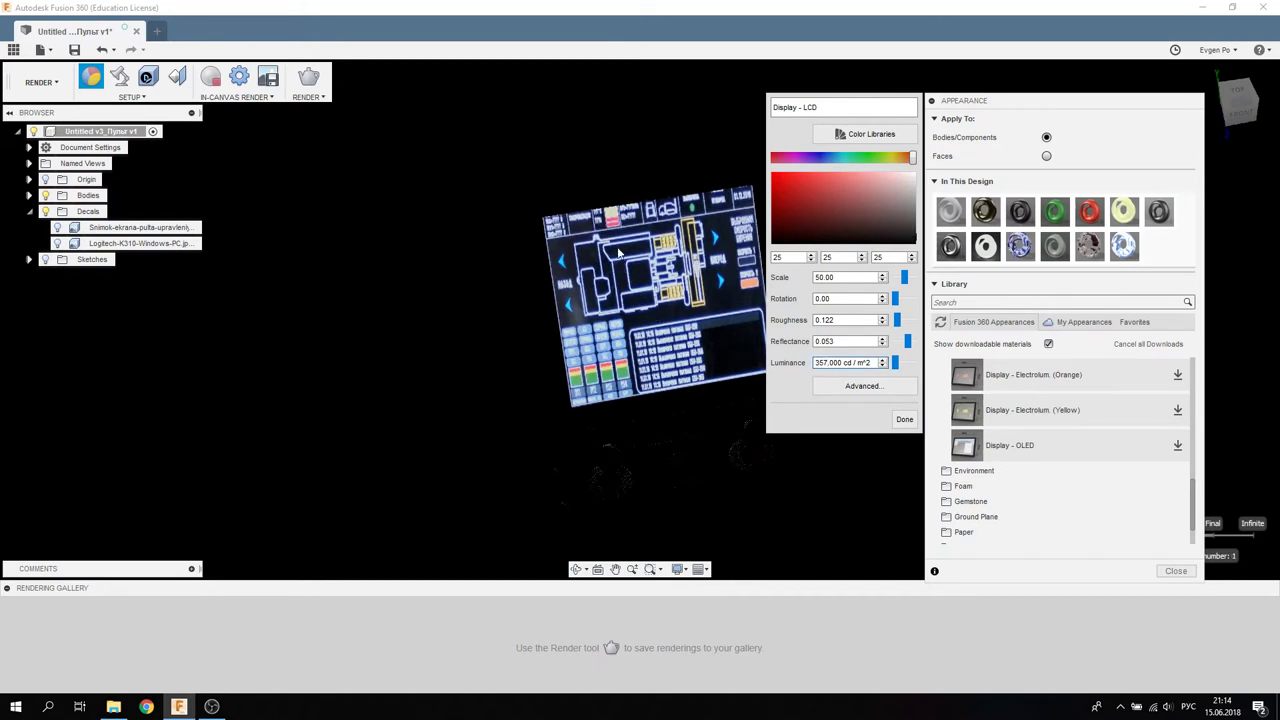
pyautogui.click(903, 420)
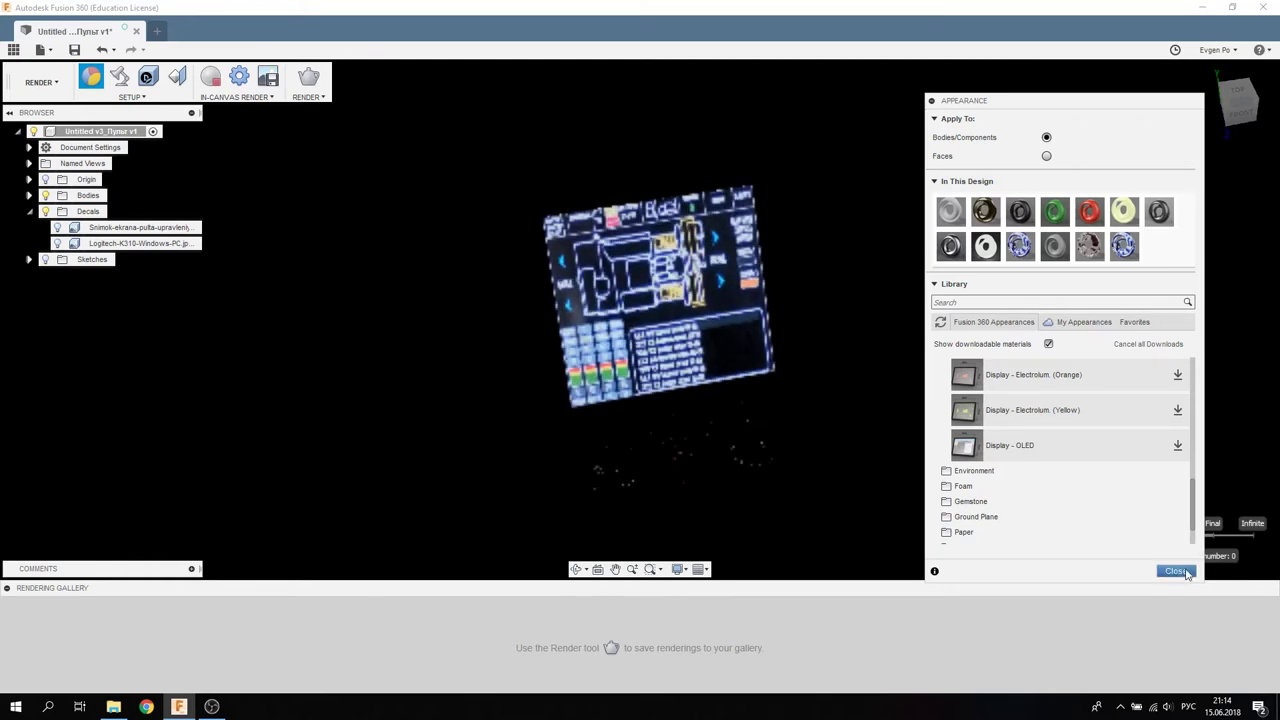
pyautogui.click(1176, 570)
pyautogui.click(119, 77)
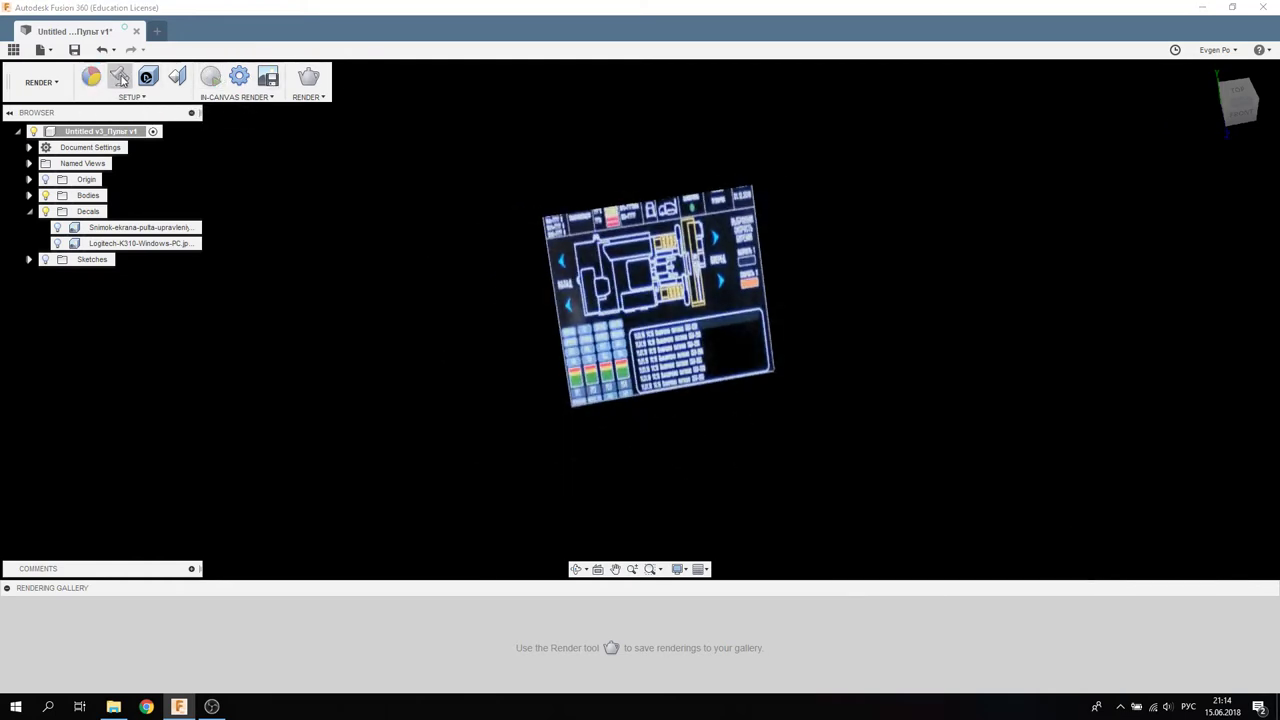
# Step: Brighten the environment to about 1449 lx and orbit to a three-quarter side view
pyautogui.moveTo(1146, 237); pyautogui.dragTo(1153, 237)
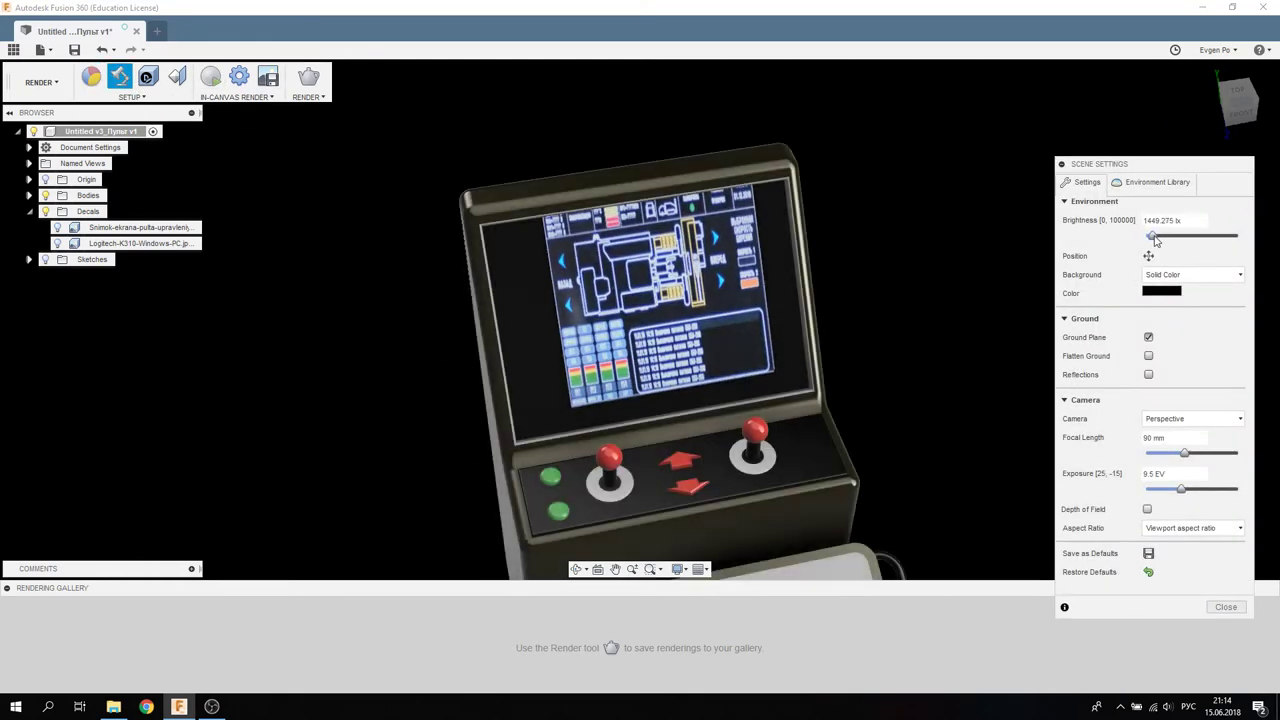
pyautogui.click(1228, 609)
pyautogui.scroll(-5, 536, 248)
pyautogui.scroll(-2, 508, 226)
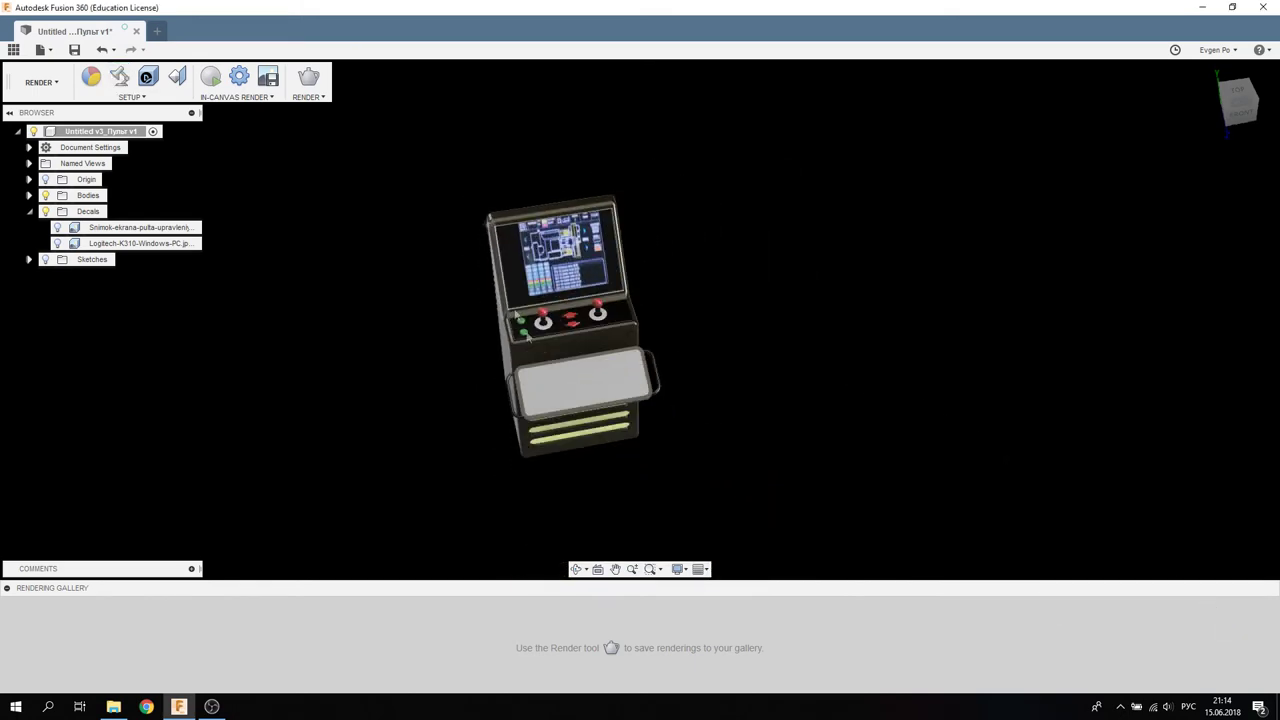
pyautogui.scroll(3, 580, 391)
pyautogui.moveTo(580, 391)
pyautogui.keyDown('shift'); pyautogui.mouseDown(button='middle')
pyautogui.moveTo(776, 413)
pyautogui.moveTo(685, 386)
pyautogui.mouseUp(button='middle'); pyautogui.keyUp('shift')
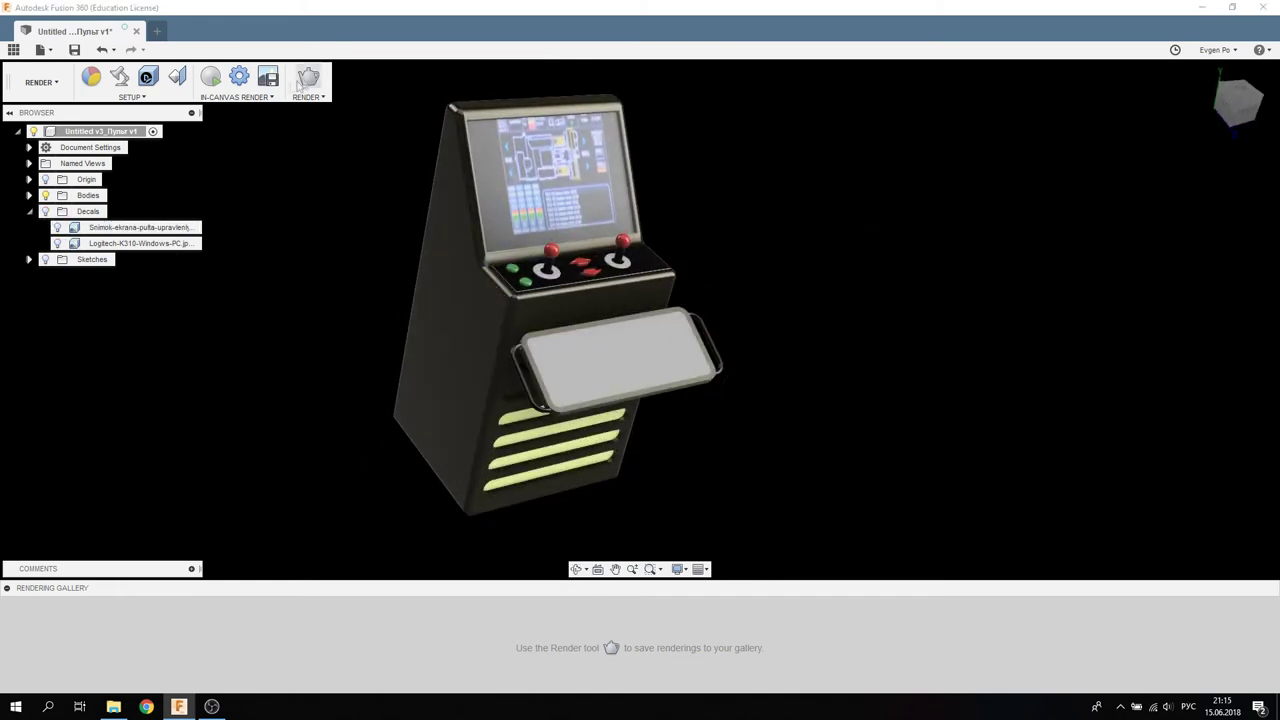
# Step: Duplicate the Display - LCD appearance and open the copy, Display - LCD (1), for editing
pyautogui.click(100, 80)
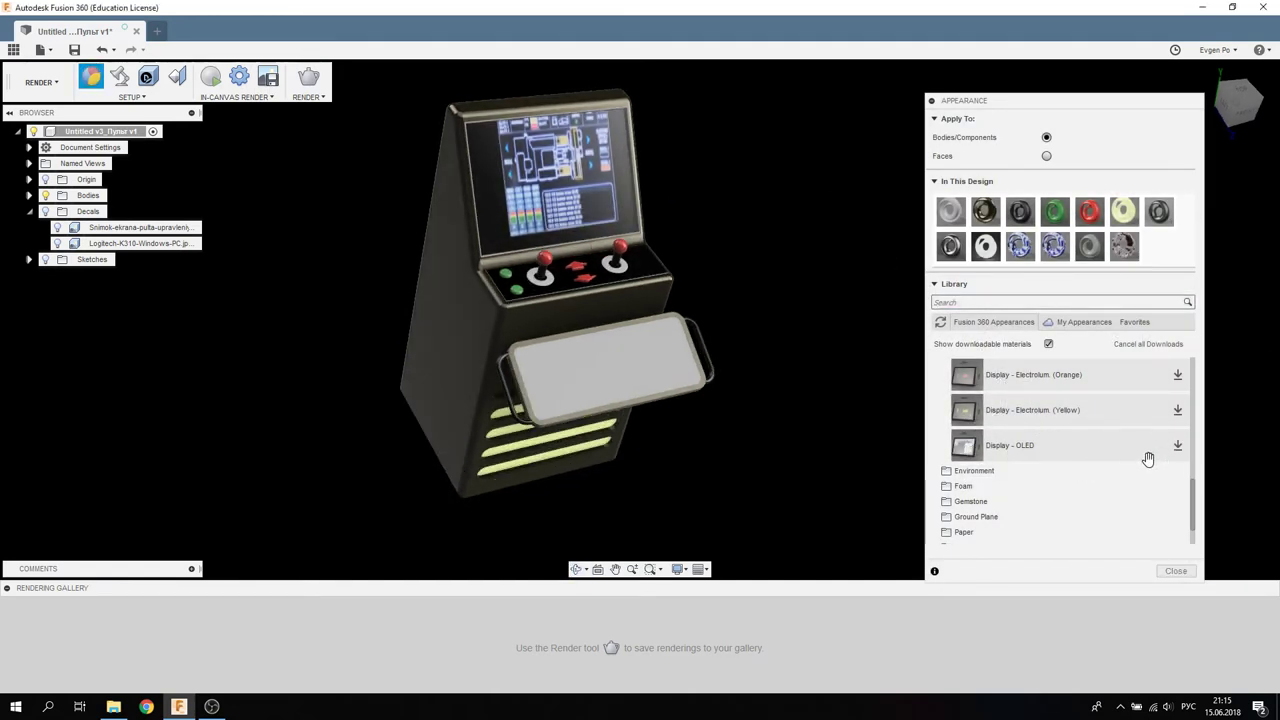
pyautogui.scroll(2, 1148, 458)
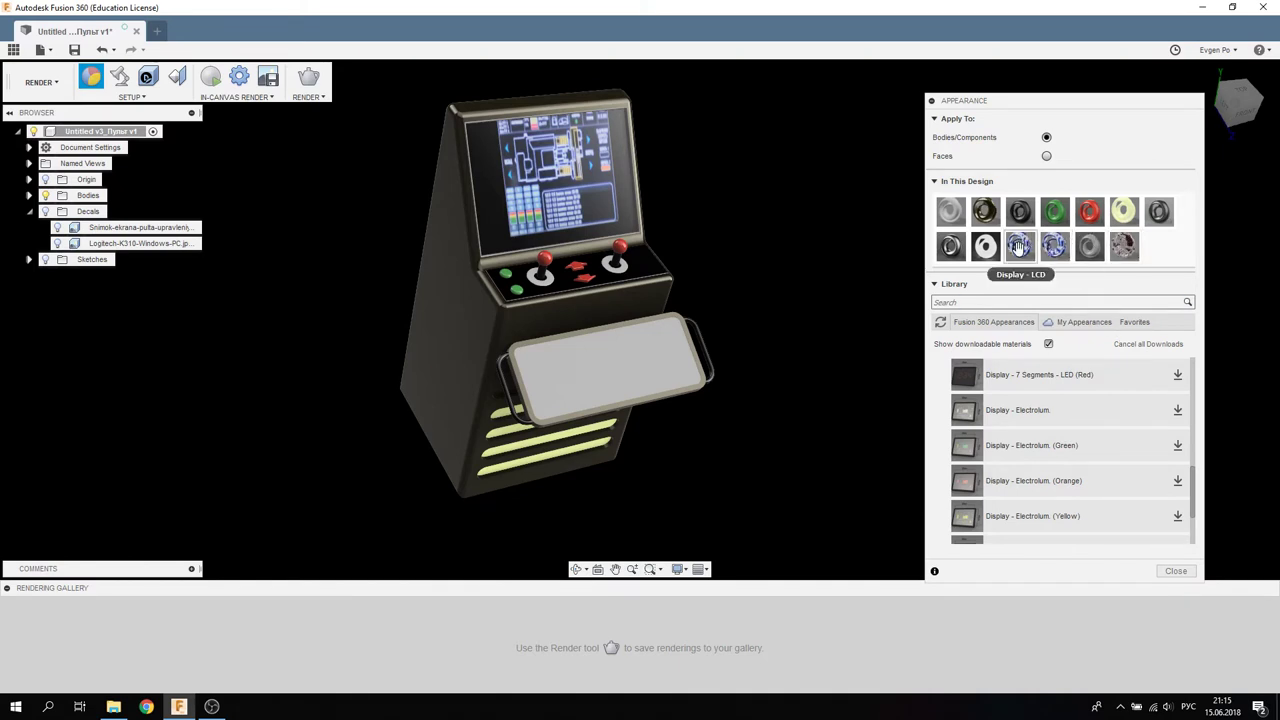
pyautogui.rightClick(1018, 247)
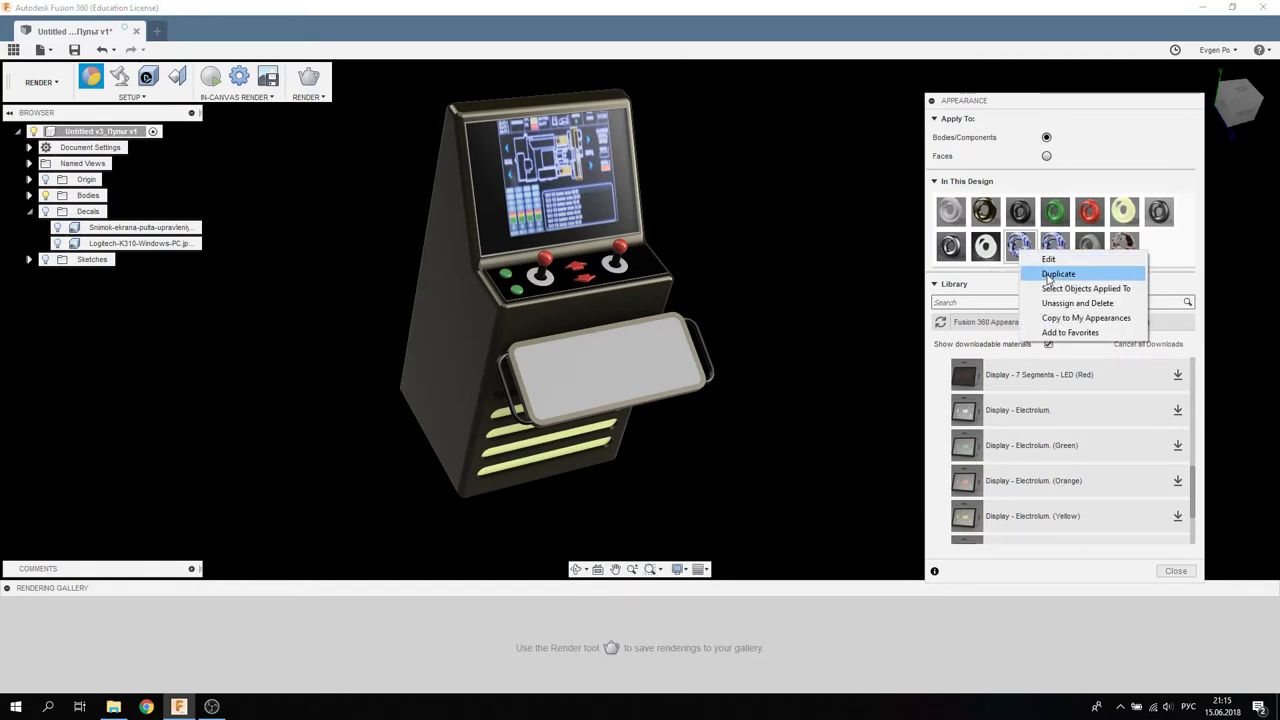
pyautogui.click(1048, 275)
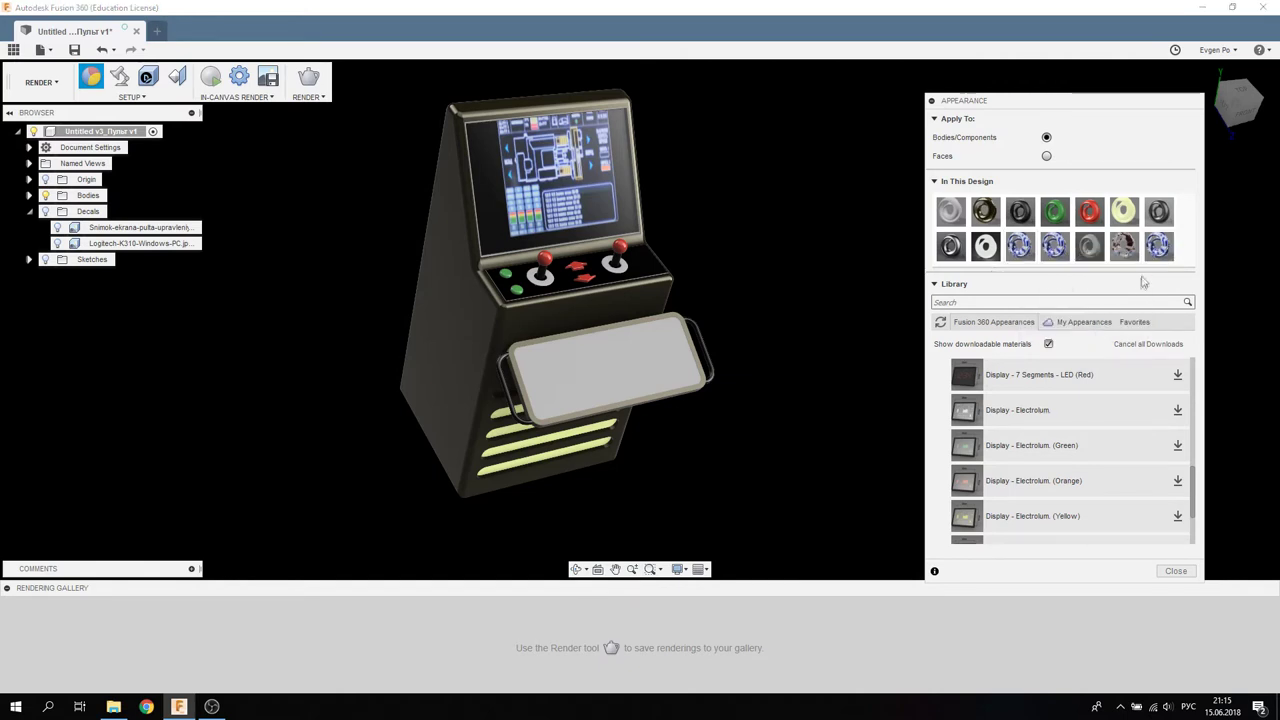
pyautogui.doubleClick(1158, 250)
pyautogui.moveTo(832, 107); pyautogui.dragTo(754, 104)
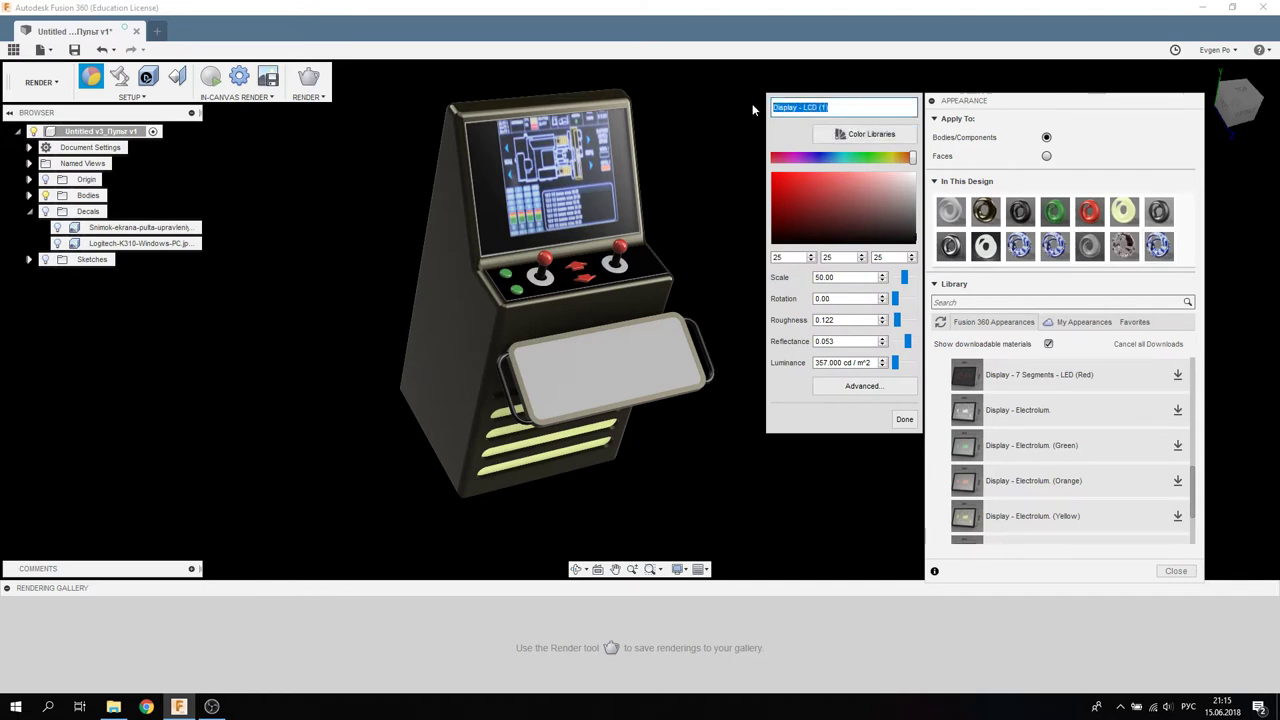
# Step: Rename the duplicate to КЛАВИАТУРА and open its Emissivity texture settings in the advanced editor
pyautogui.write('КЛАВИАТУРА -2')
pyautogui.click(868, 393)
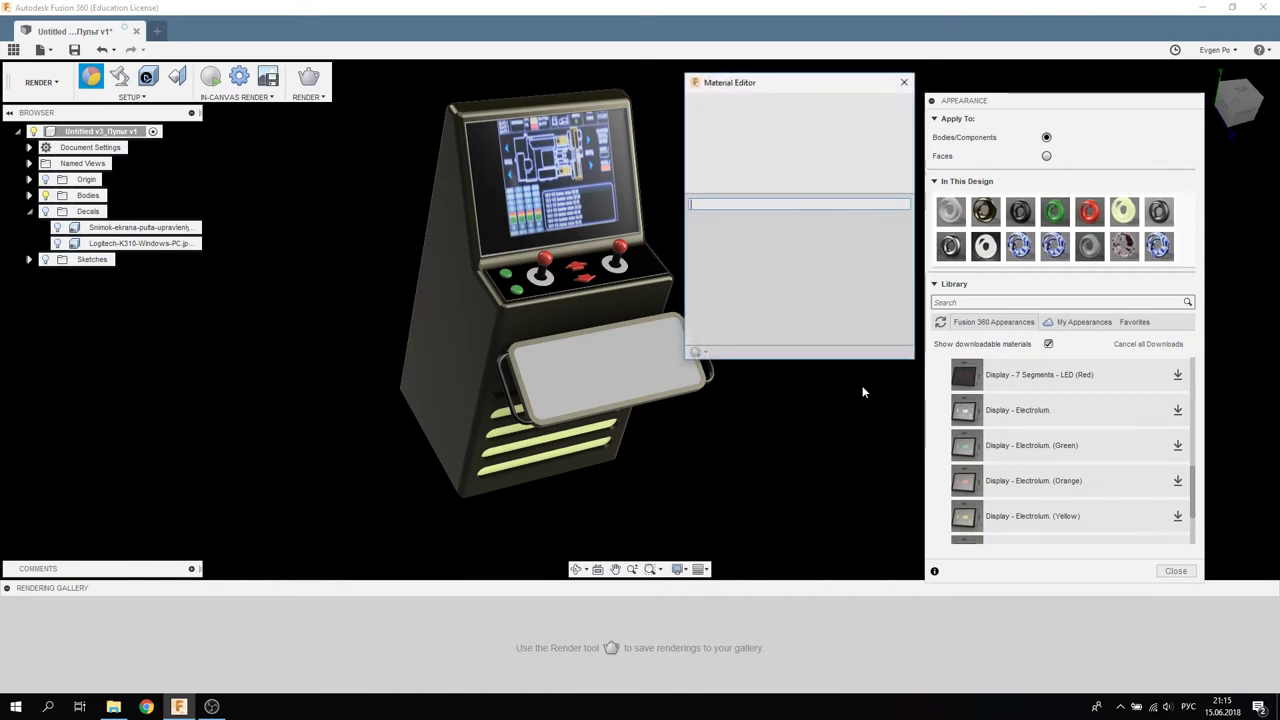
pyautogui.scroll(-2, 808, 298)
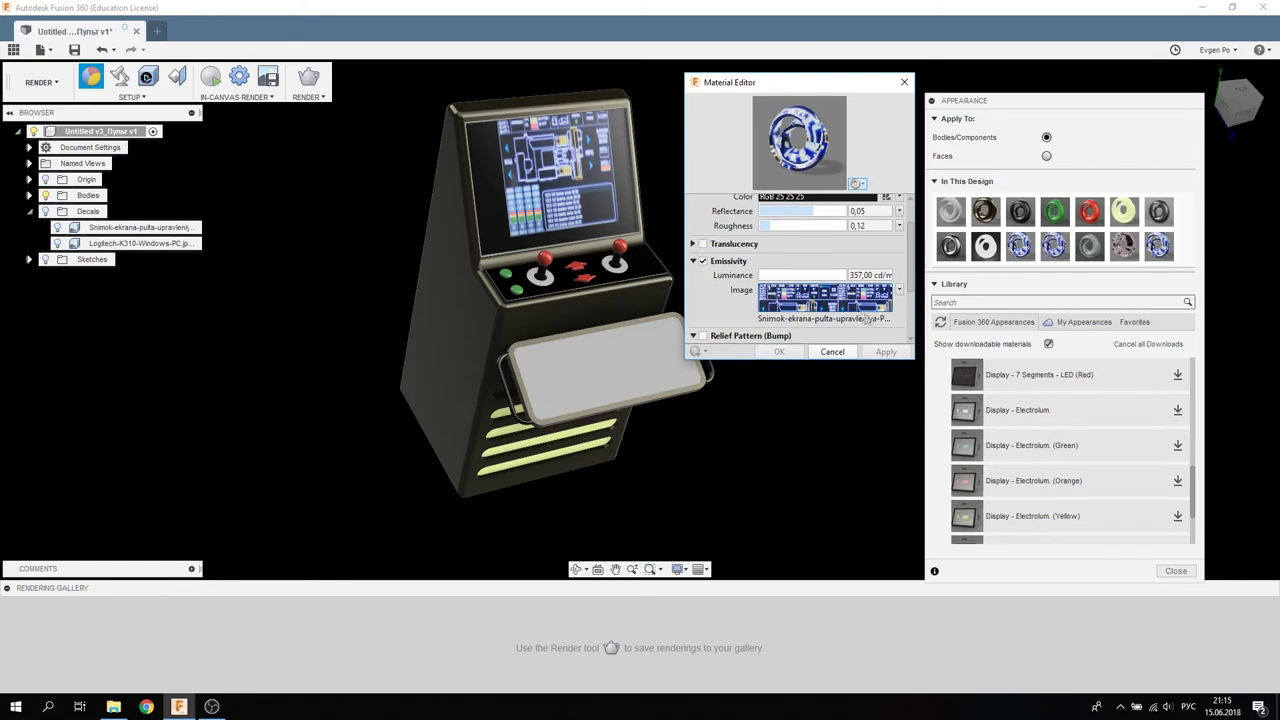
pyautogui.click(791, 297)
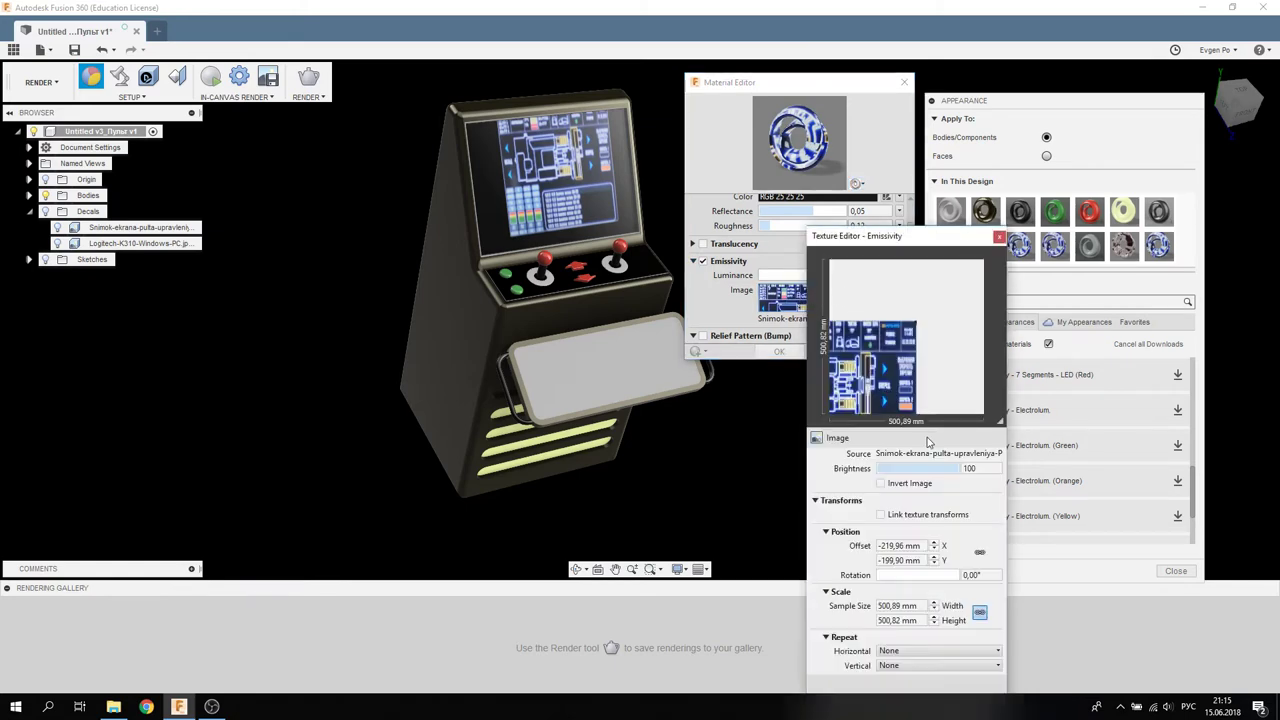
# Step: Swap the КЛАВИАТУРА emissive source image to the keyboard picture Безымянный11.png
pyautogui.click(929, 457)
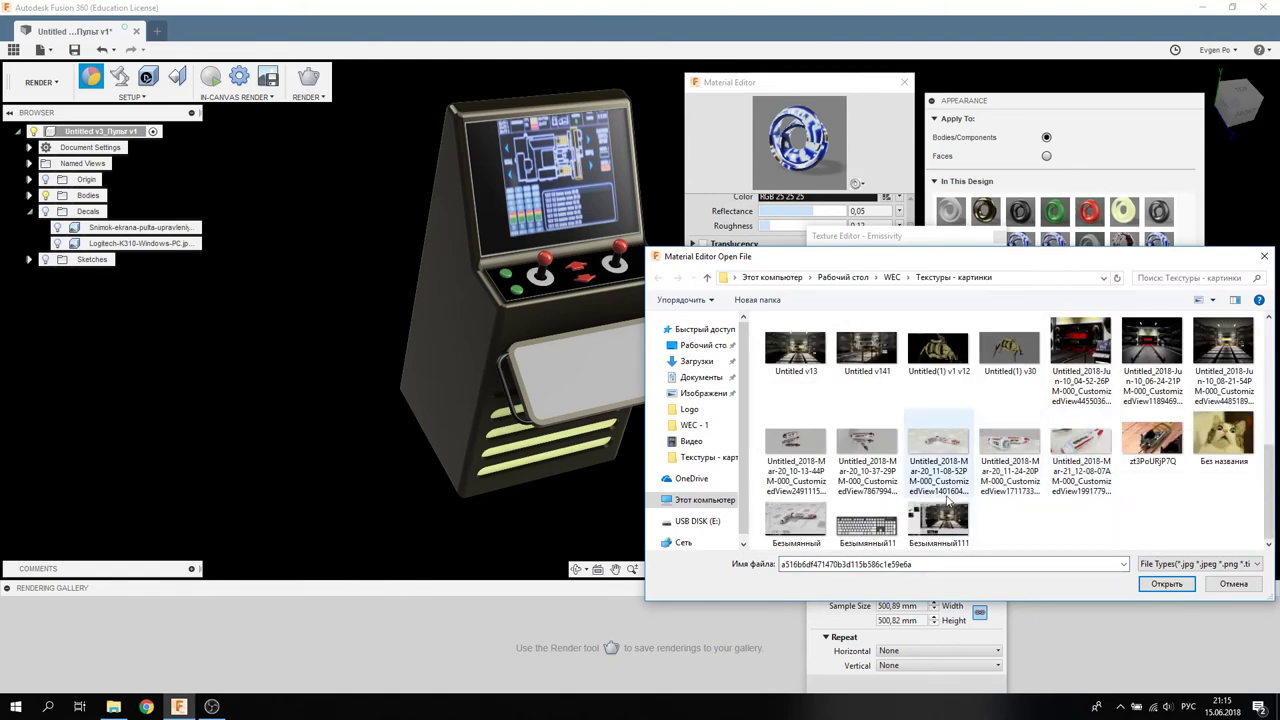
pyautogui.doubleClick(866, 525)
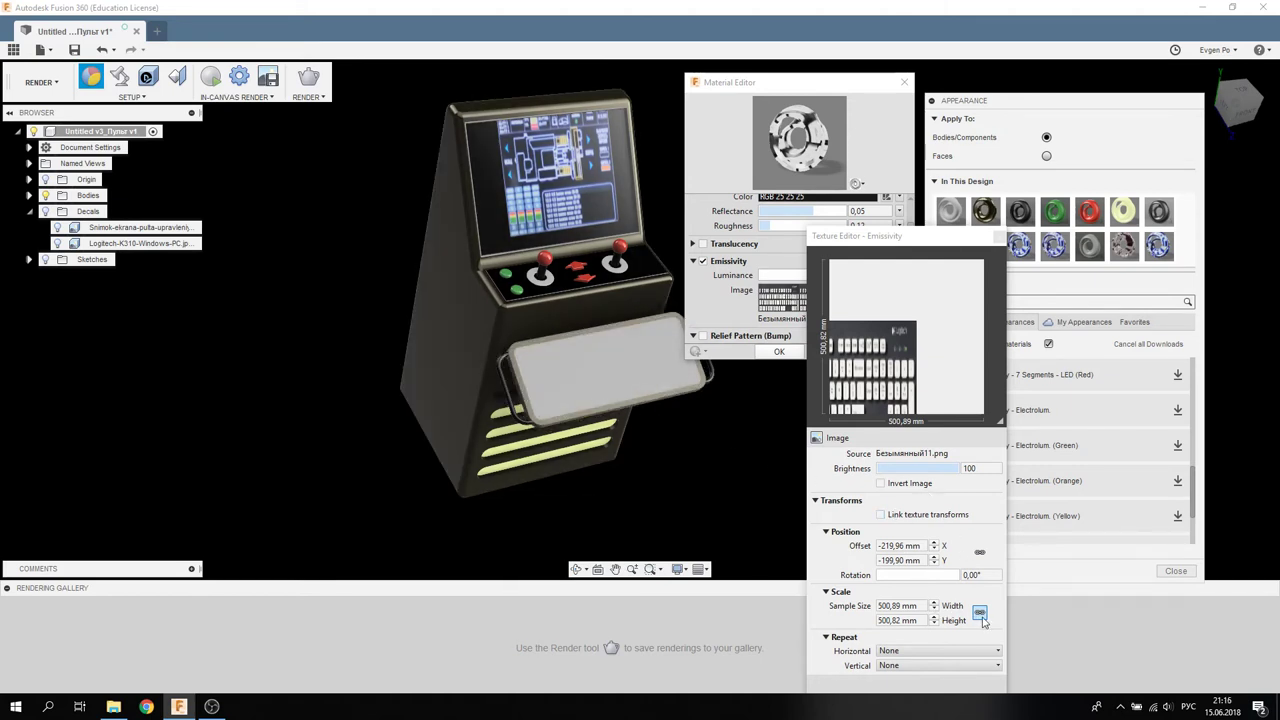
# Step: Size the keyboard emissive texture to 759,97 × 290,07 mm
pyautogui.doubleClick(920, 607)
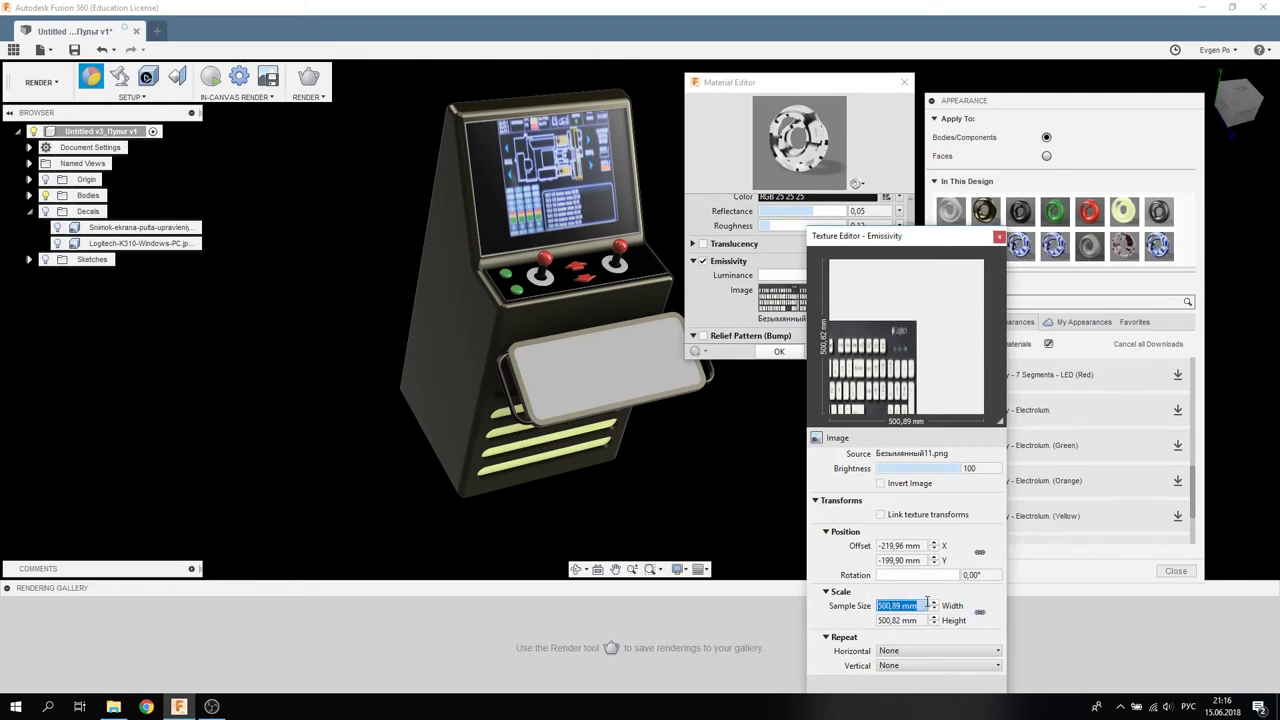
pyautogui.write('760')
pyautogui.press('Return')
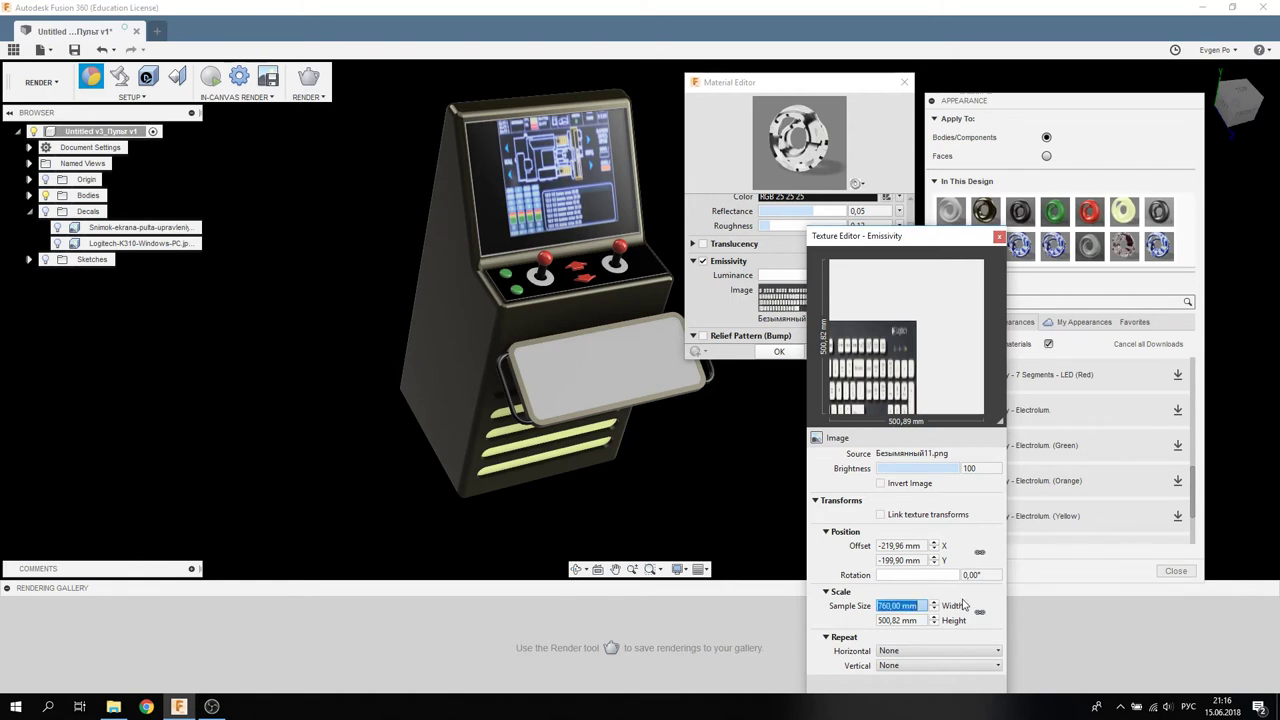
pyautogui.click(928, 620)
pyautogui.write('290')
pyautogui.press('Return')
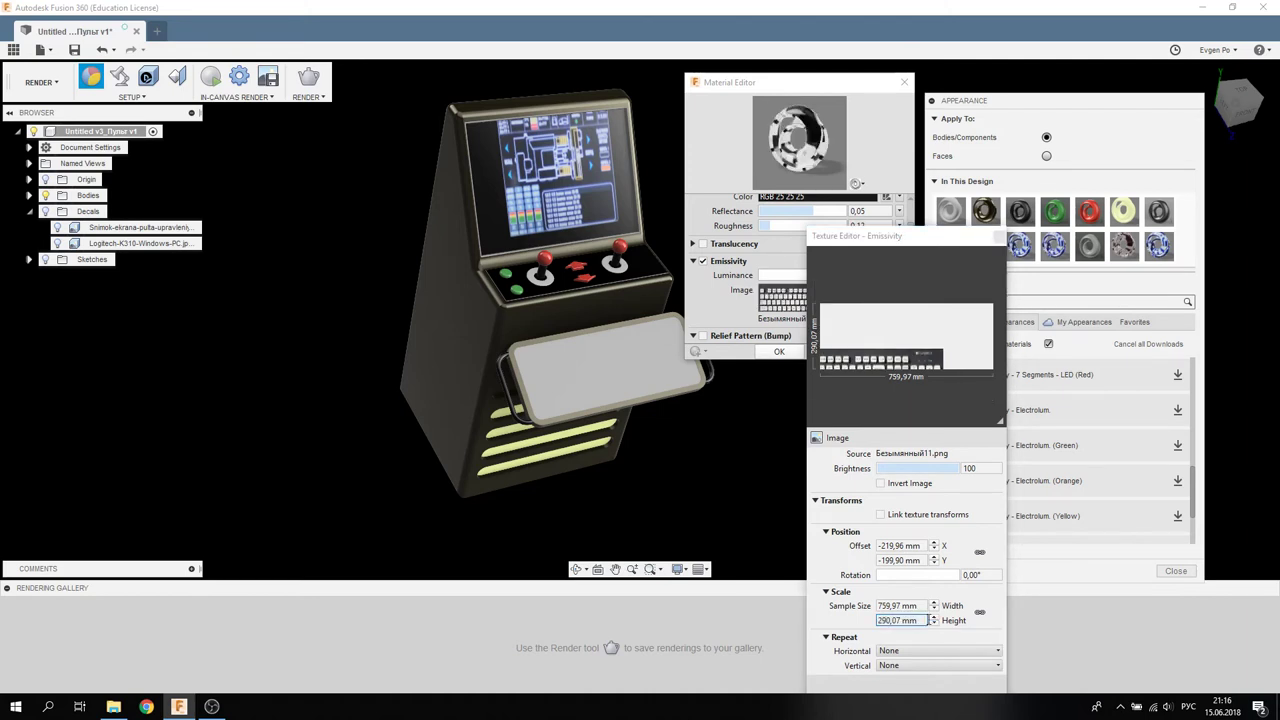
pyautogui.click(920, 575)
# Step: Offset the emissive texture to -379,98 mm X and -145,03 mm Y
pyautogui.doubleClick(921, 545)
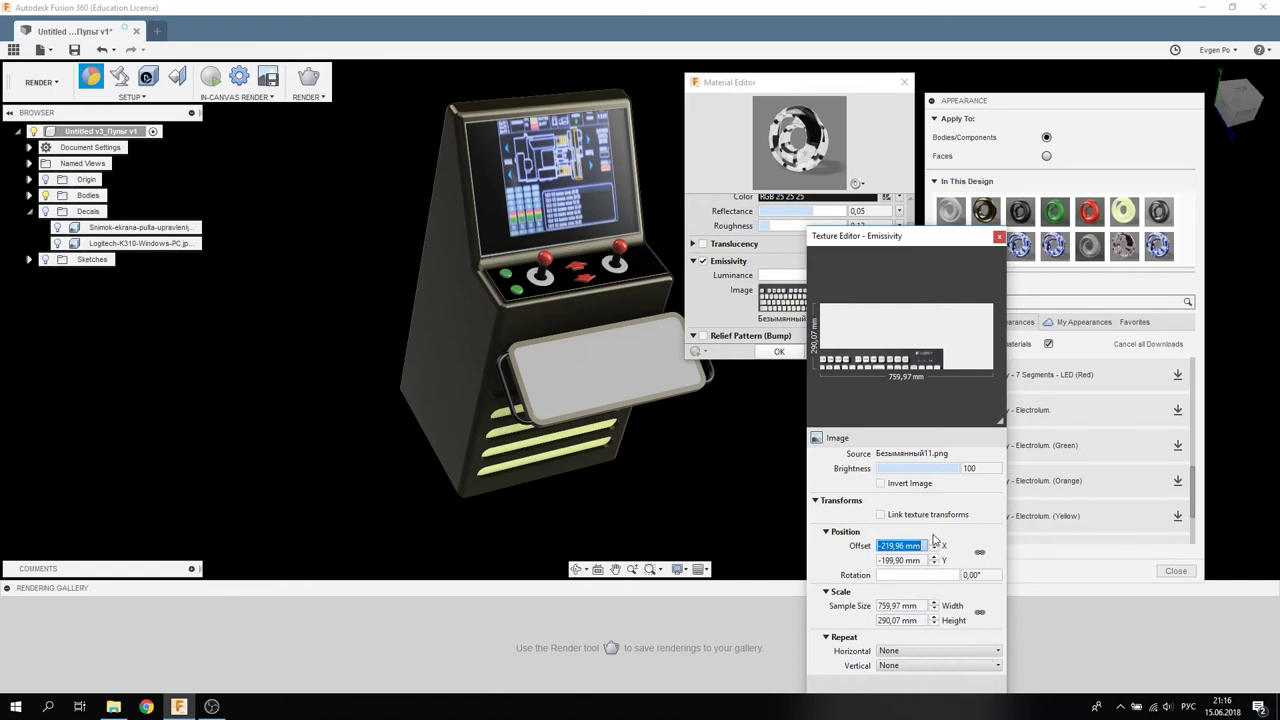
pyautogui.write('-380')
pyautogui.press('Return')
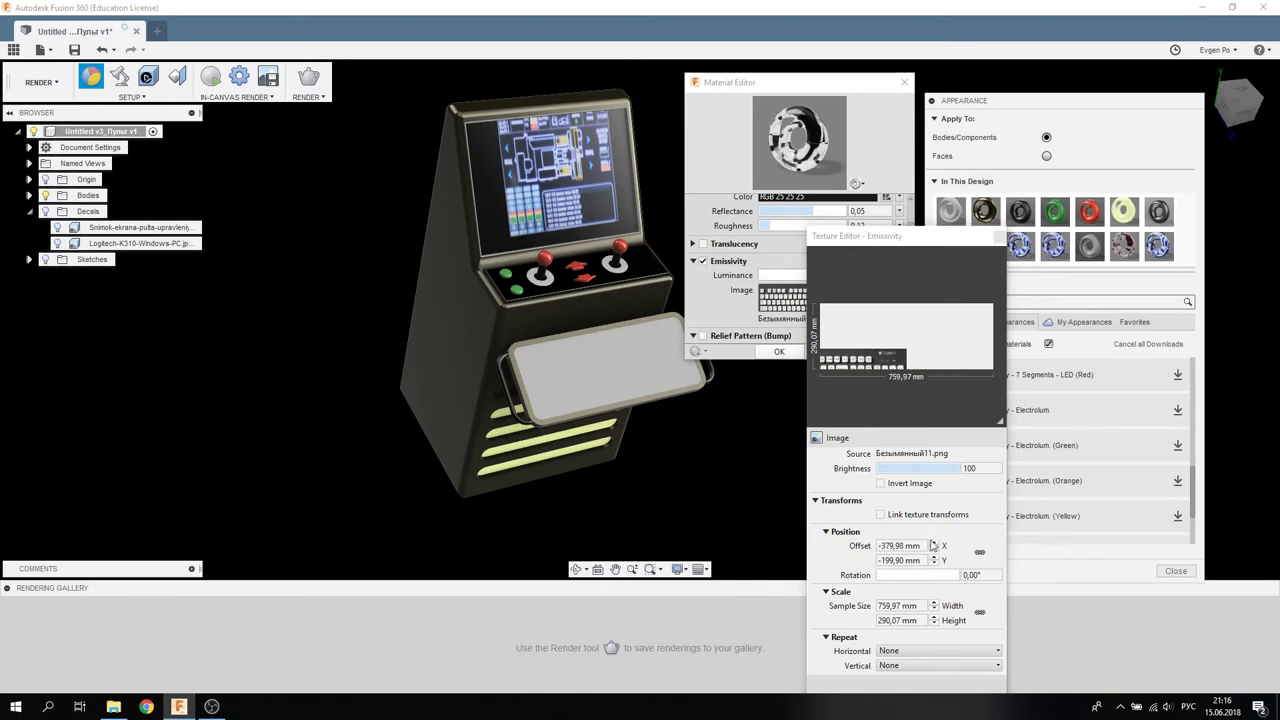
pyautogui.click(920, 560)
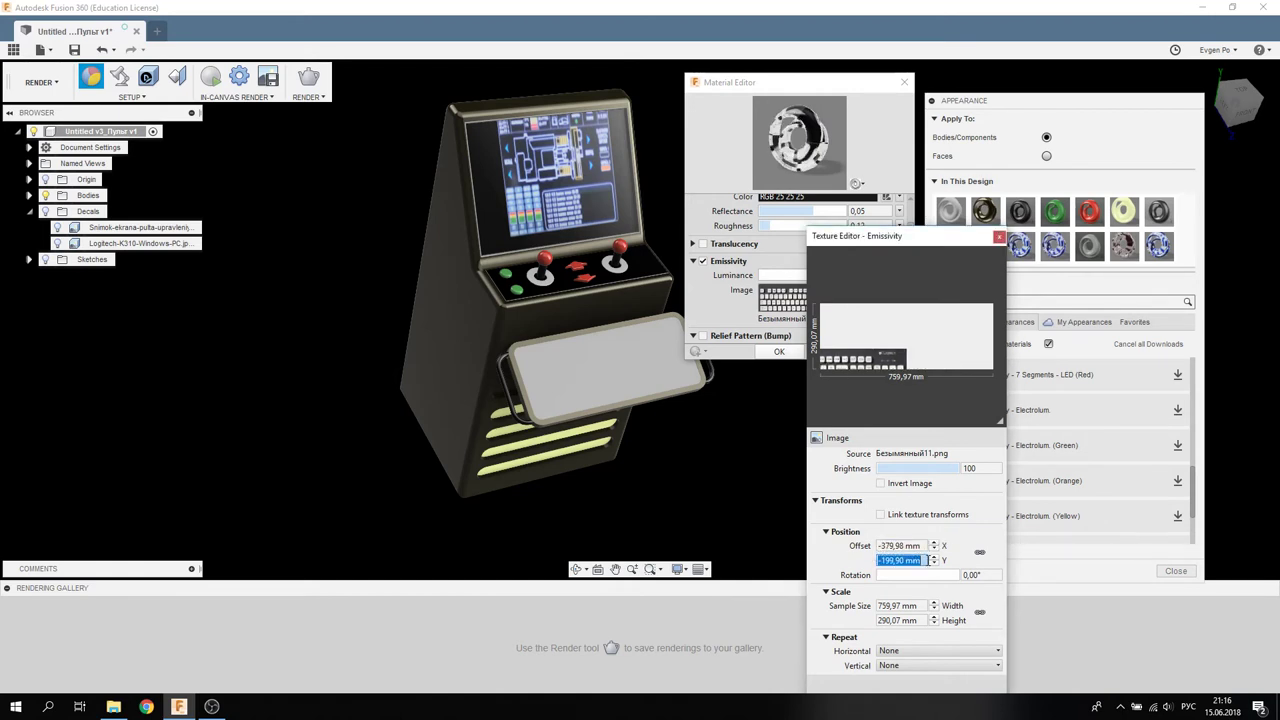
pyautogui.write('-145')
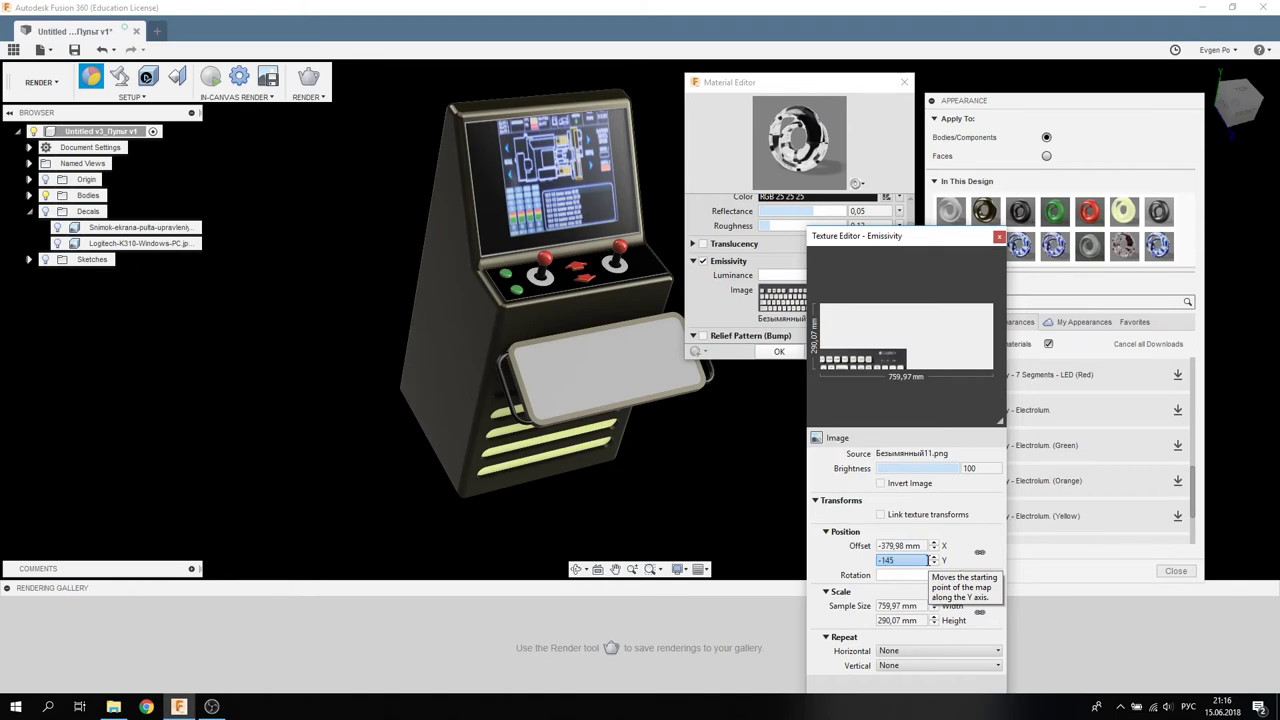
pyautogui.press('Return')
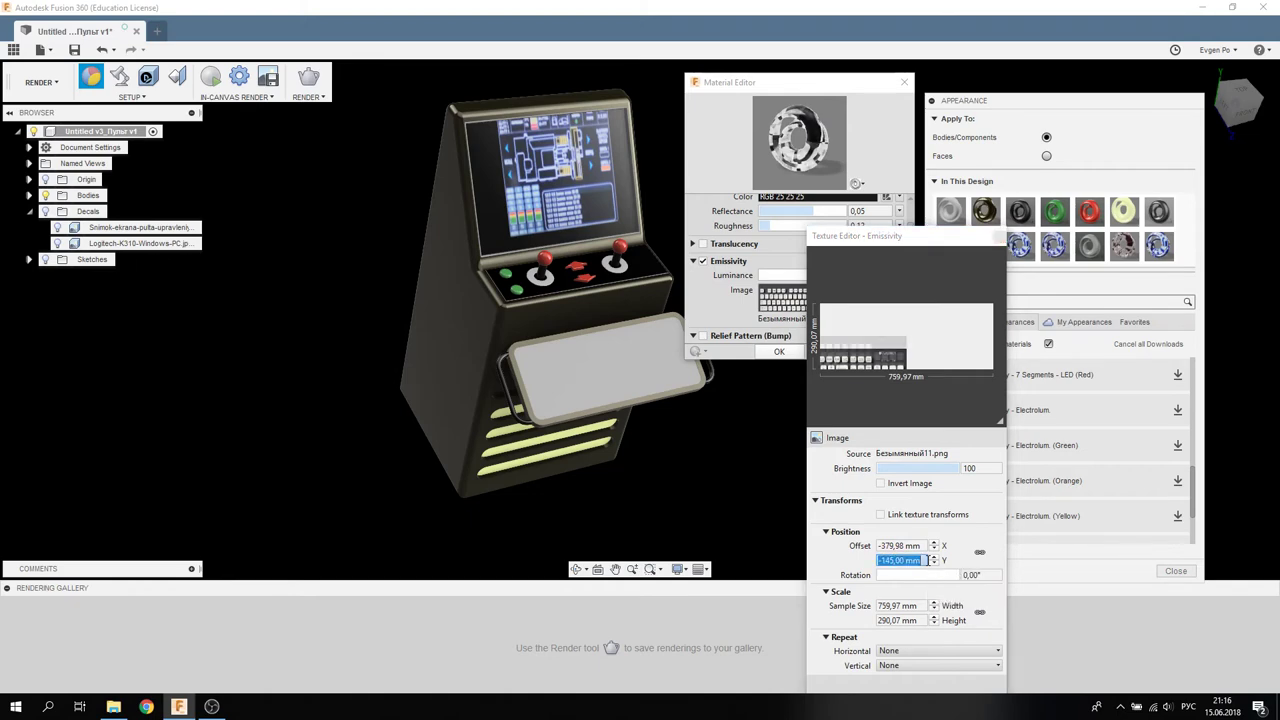
# Step: Finish the Texture Editor, apply the material and close the Material Editor
pyautogui.click(942, 280)
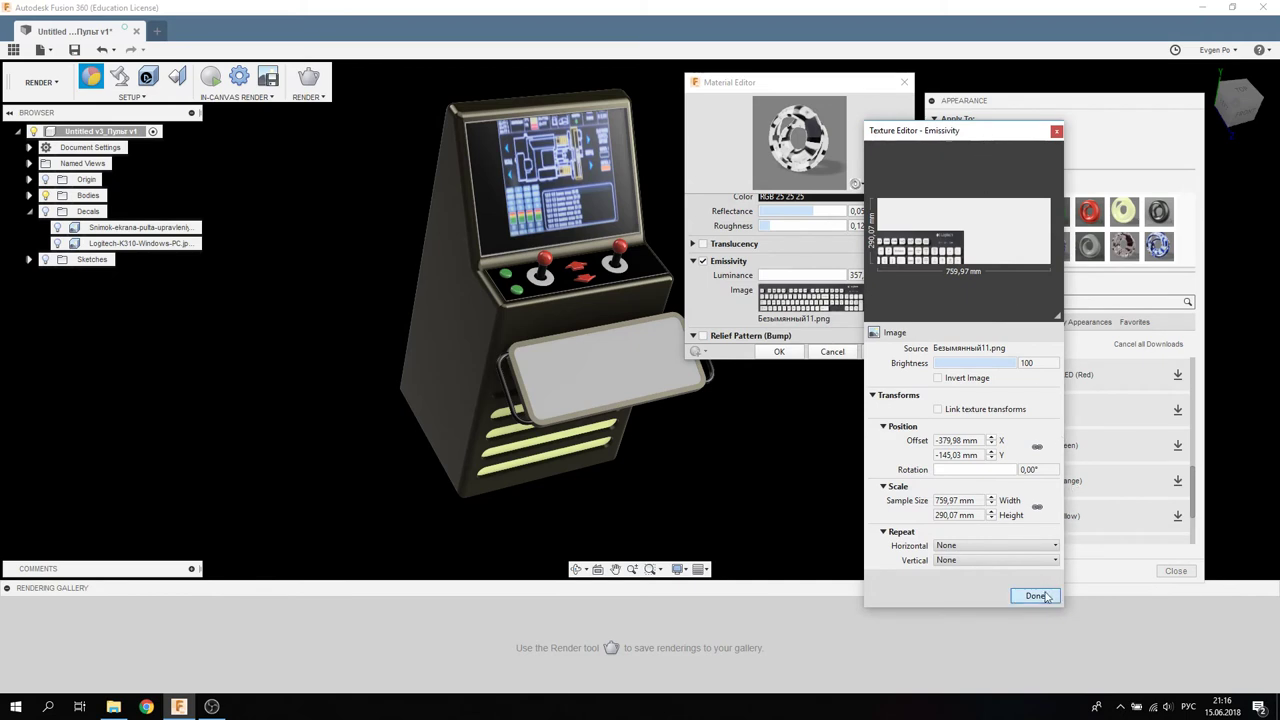
pyautogui.click(1044, 596)
pyautogui.click(887, 352)
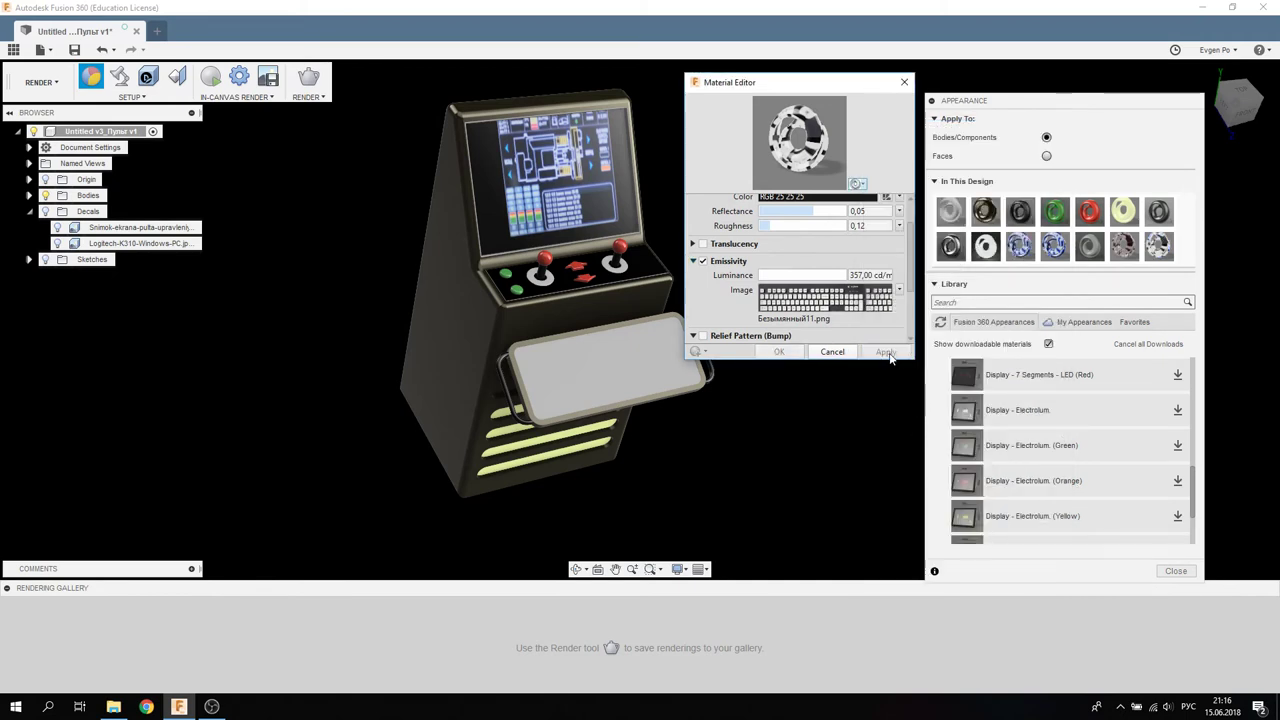
pyautogui.click(832, 352)
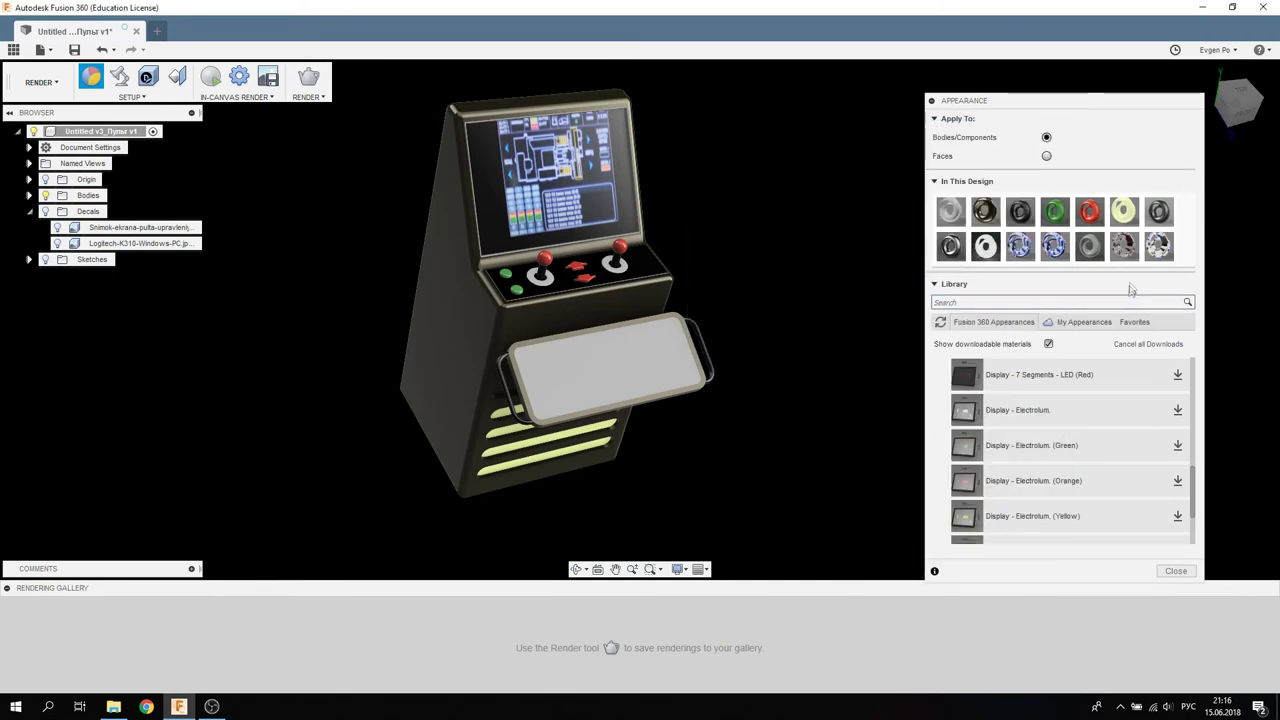
# Step: Apply the keyboard appearance to the blank tray face and inspect it from the front
pyautogui.click(1046, 156)
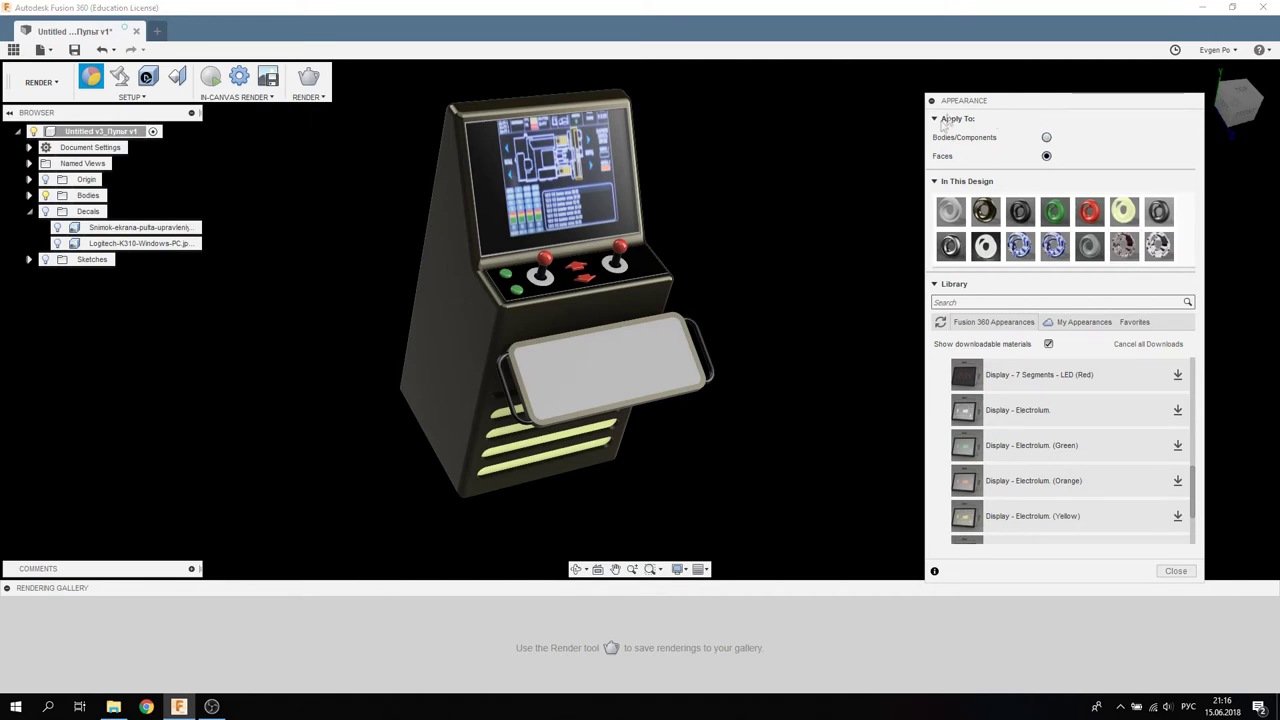
pyautogui.moveTo(1157, 245); pyautogui.dragTo(672, 355)
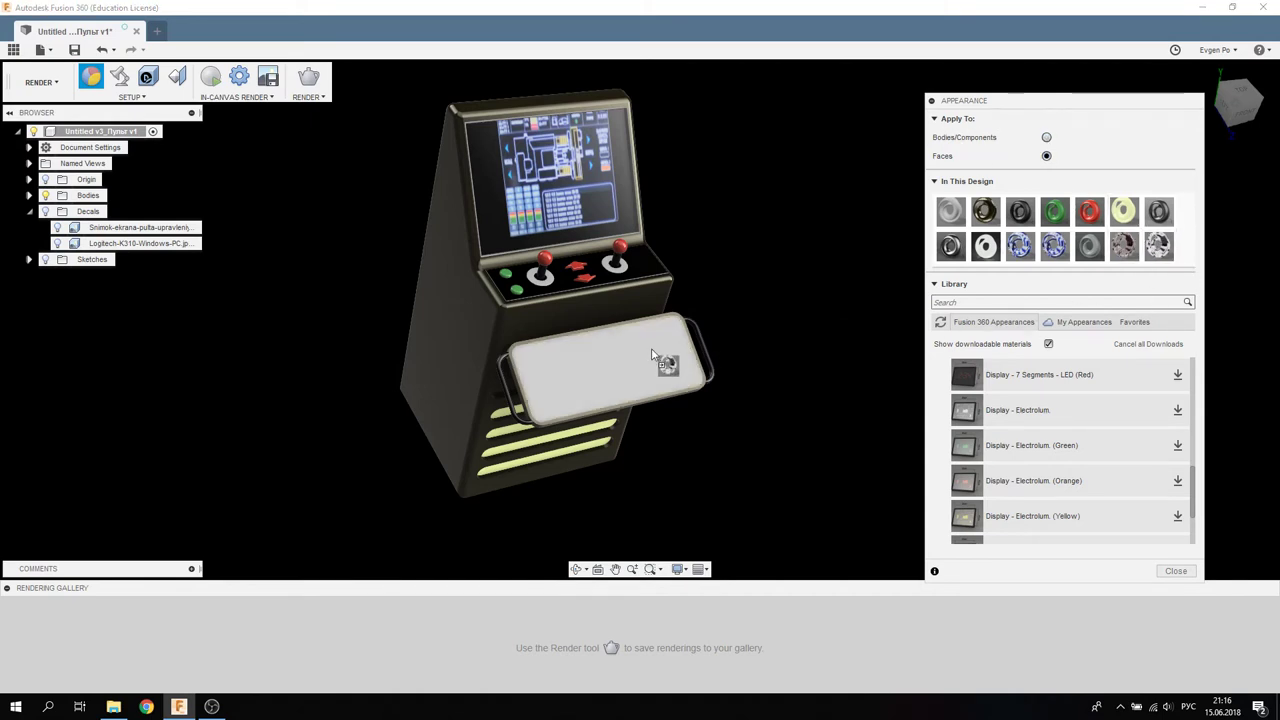
pyautogui.keyDown('shift'); pyautogui.moveTo(667, 365); pyautogui.dragTo(507, 370, button='middle'); pyautogui.keyUp('shift')
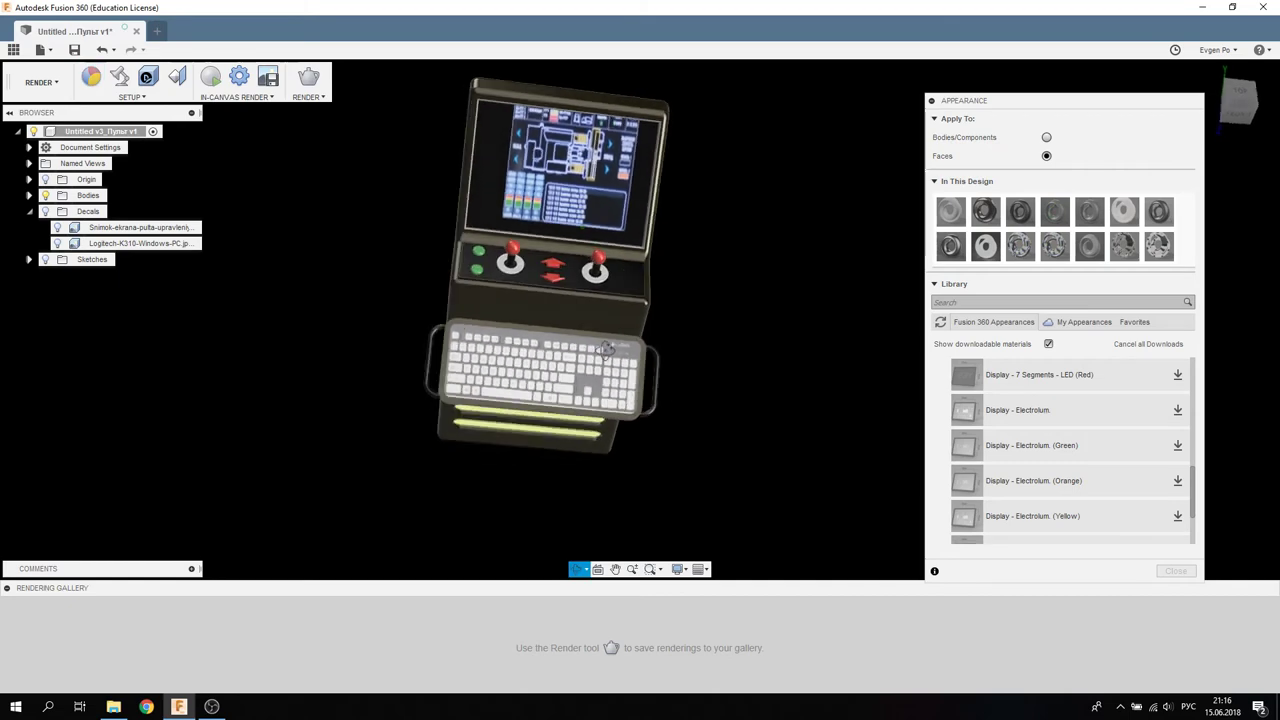
pyautogui.scroll(3, 507, 370)
pyautogui.scroll(3, 507, 370)
pyautogui.scroll(-3, 507, 370)
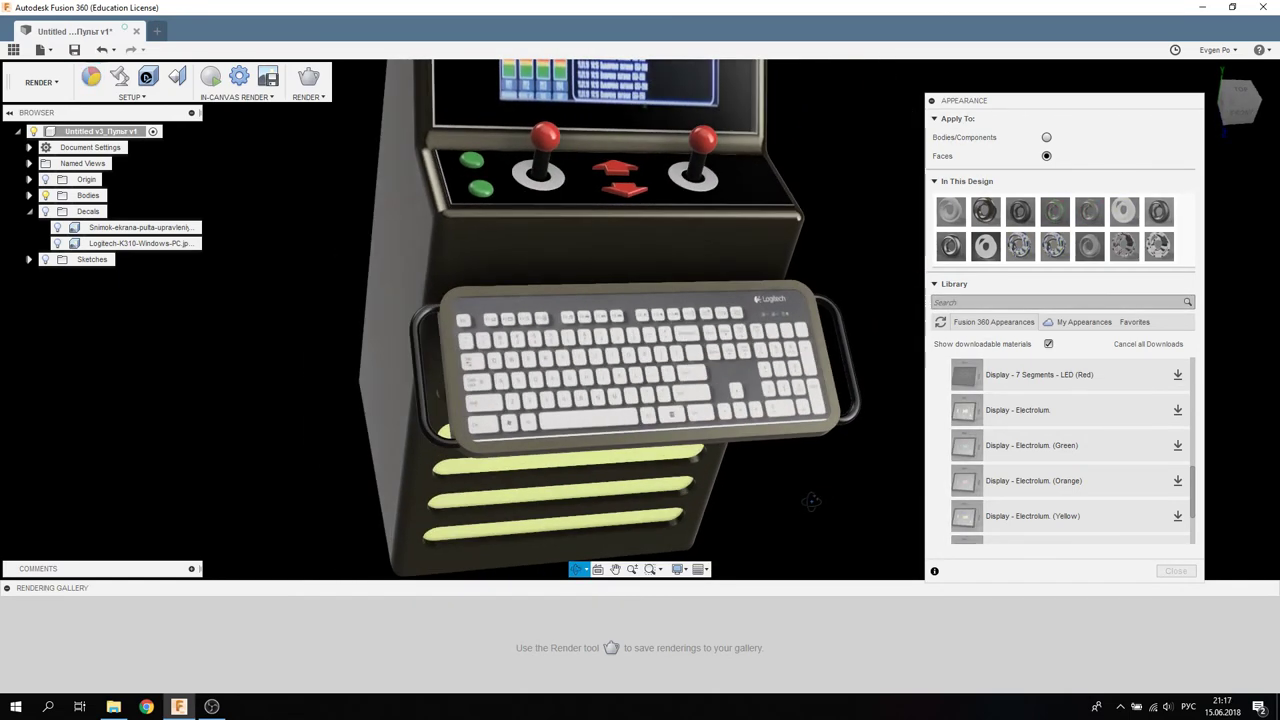
pyautogui.keyDown('shift'); pyautogui.moveTo(802, 504); pyautogui.dragTo(613, 442, button='middle'); pyautogui.keyUp('shift')
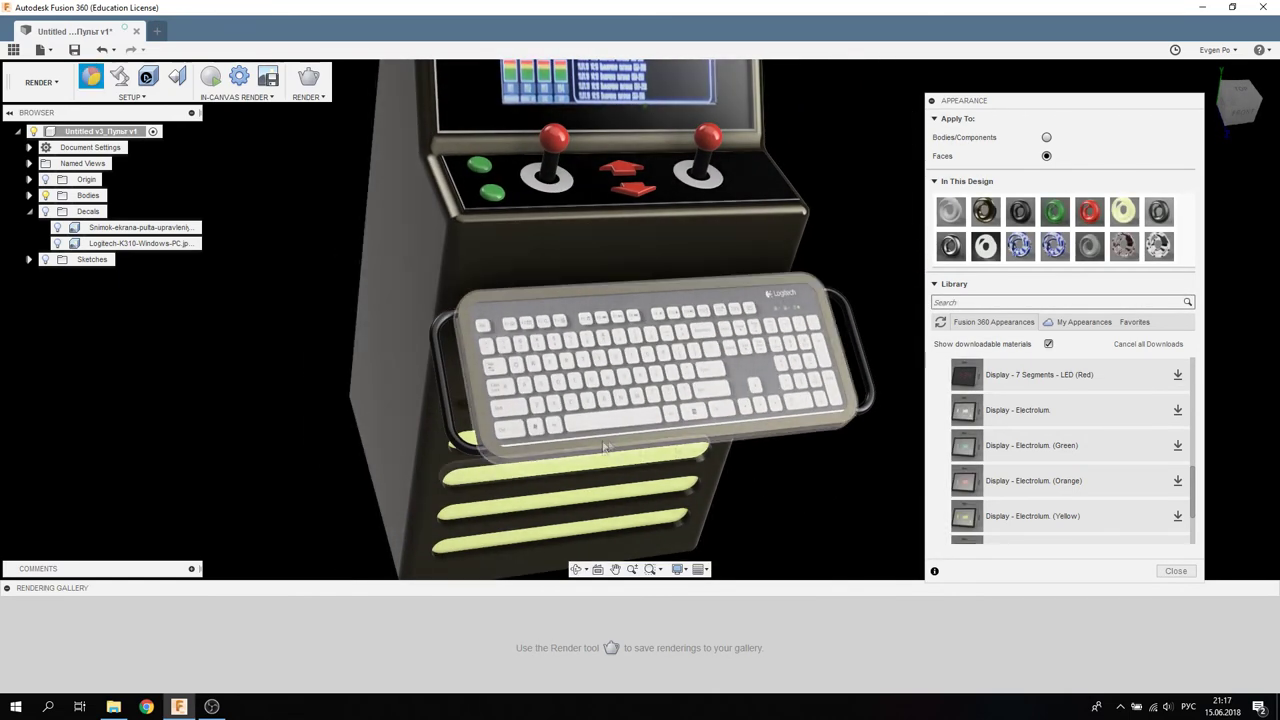
# Step: Raise the КЛАВИАТУРА -2 appearance's luminance to 500 cd/m²
pyautogui.rightClick(1165, 245)
pyautogui.click(1172, 253)
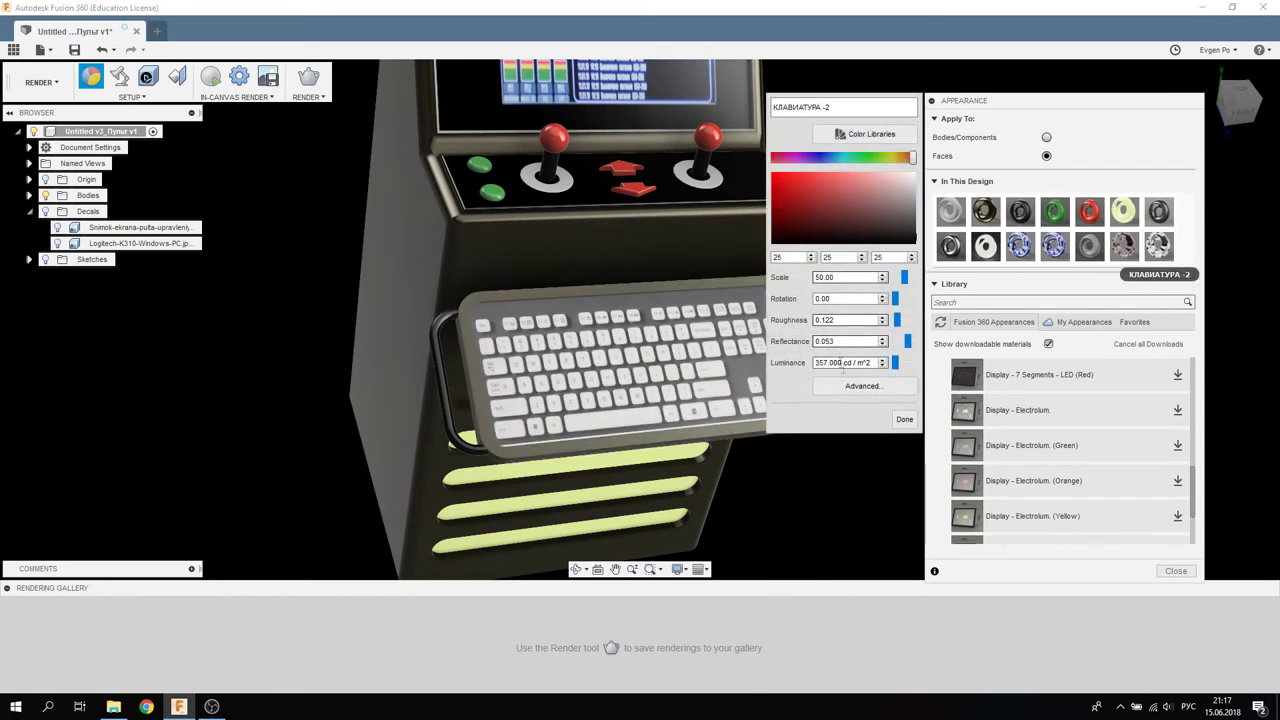
pyautogui.moveTo(883, 362); pyautogui.dragTo(898, 372)
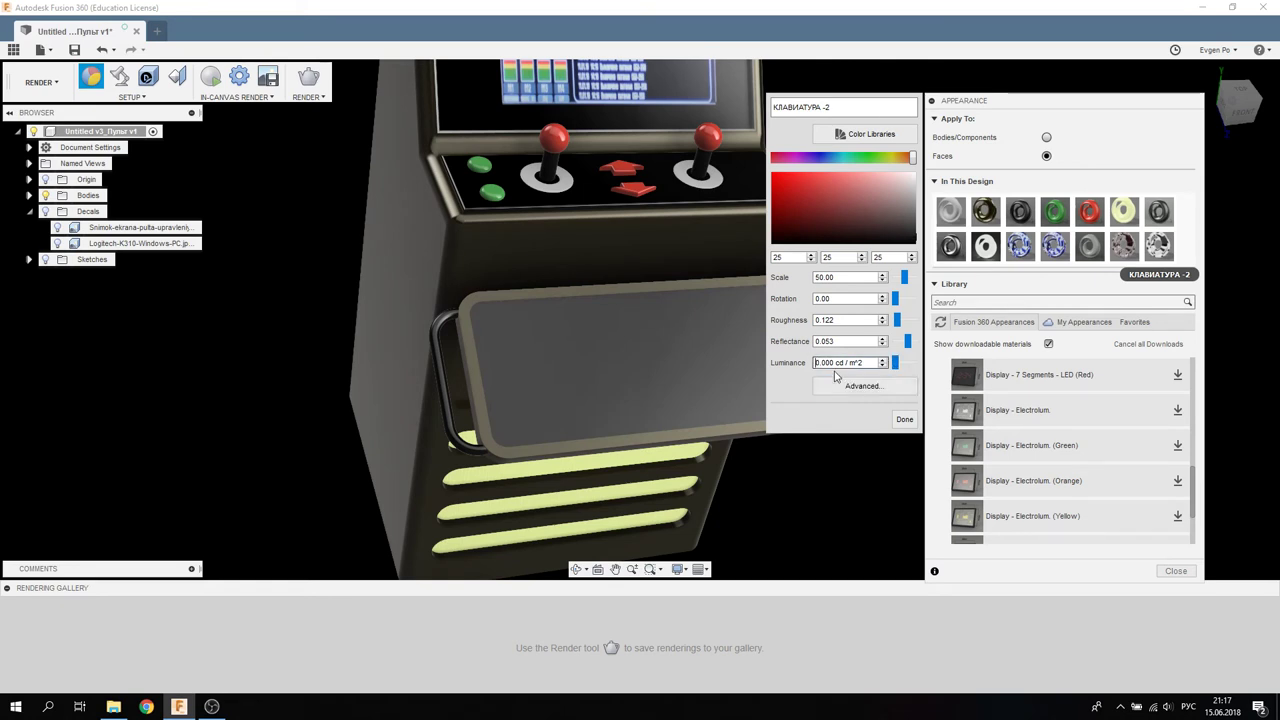
pyautogui.write('50')
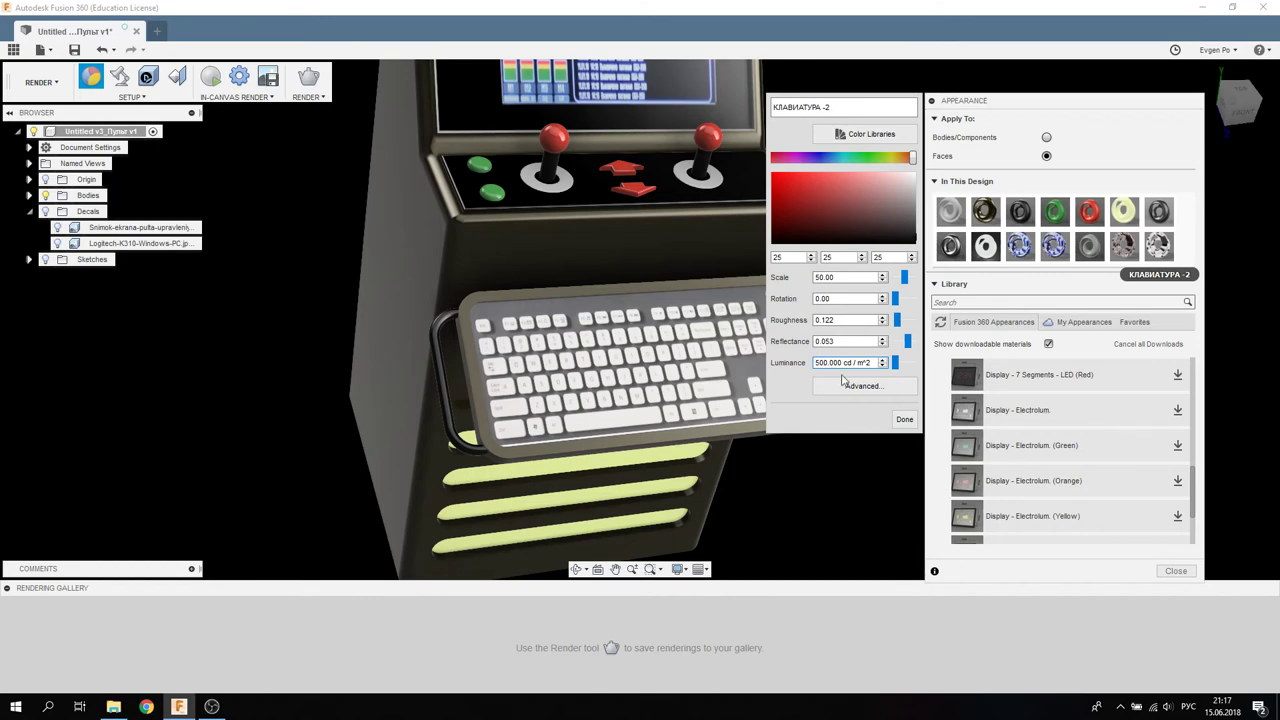
# Step: Close the Material Editor and start a live in-canvas render of the cabinet
pyautogui.click(841, 388)
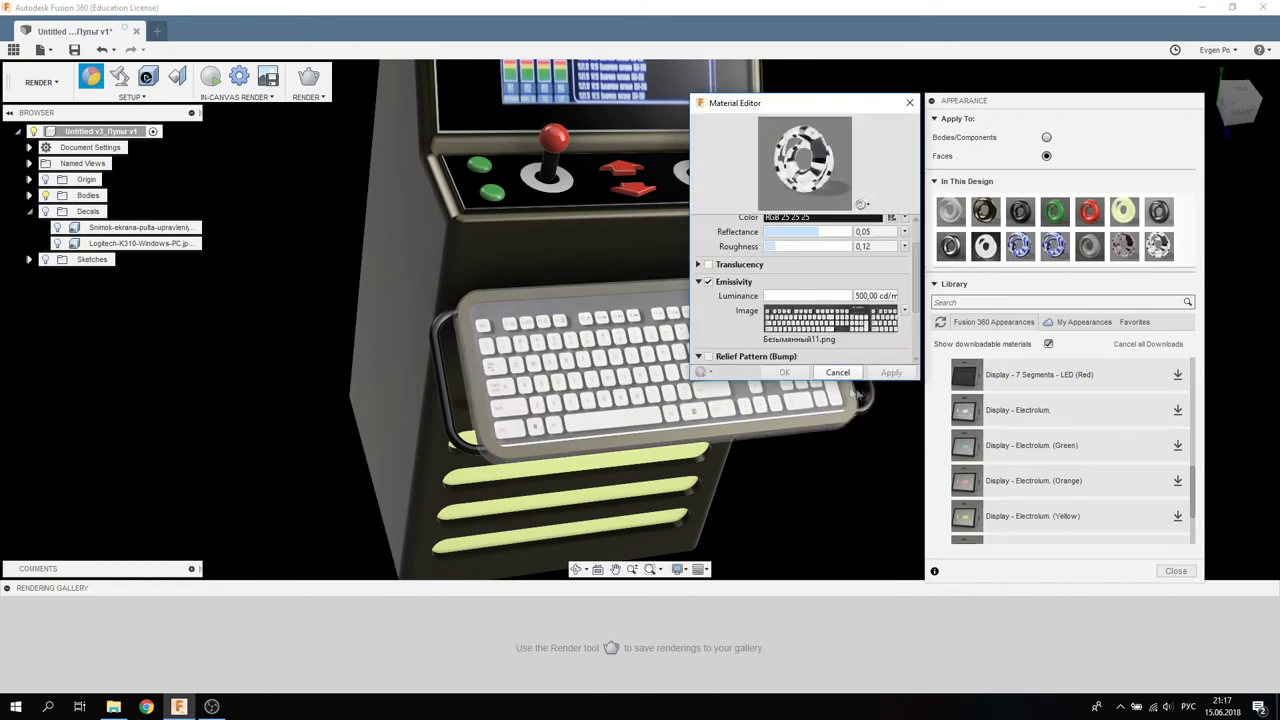
pyautogui.moveTo(848, 113); pyautogui.dragTo(832, 117)
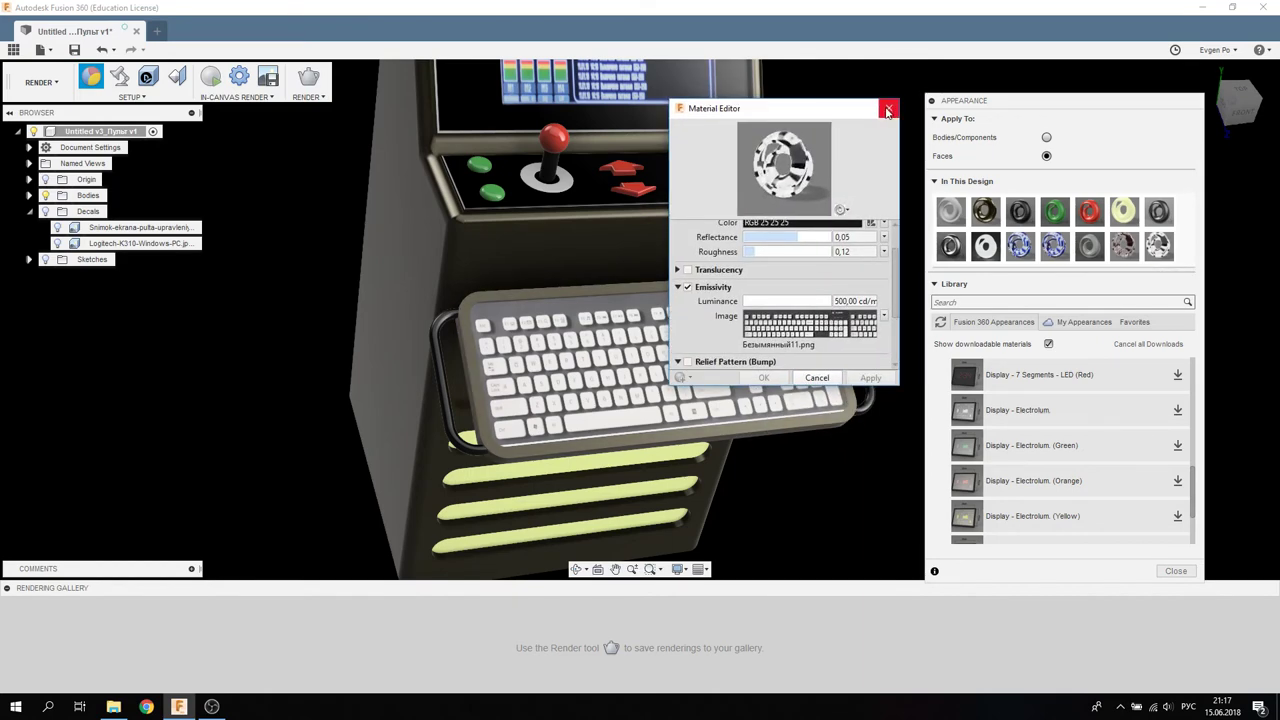
pyautogui.click(893, 106)
pyautogui.click(211, 78)
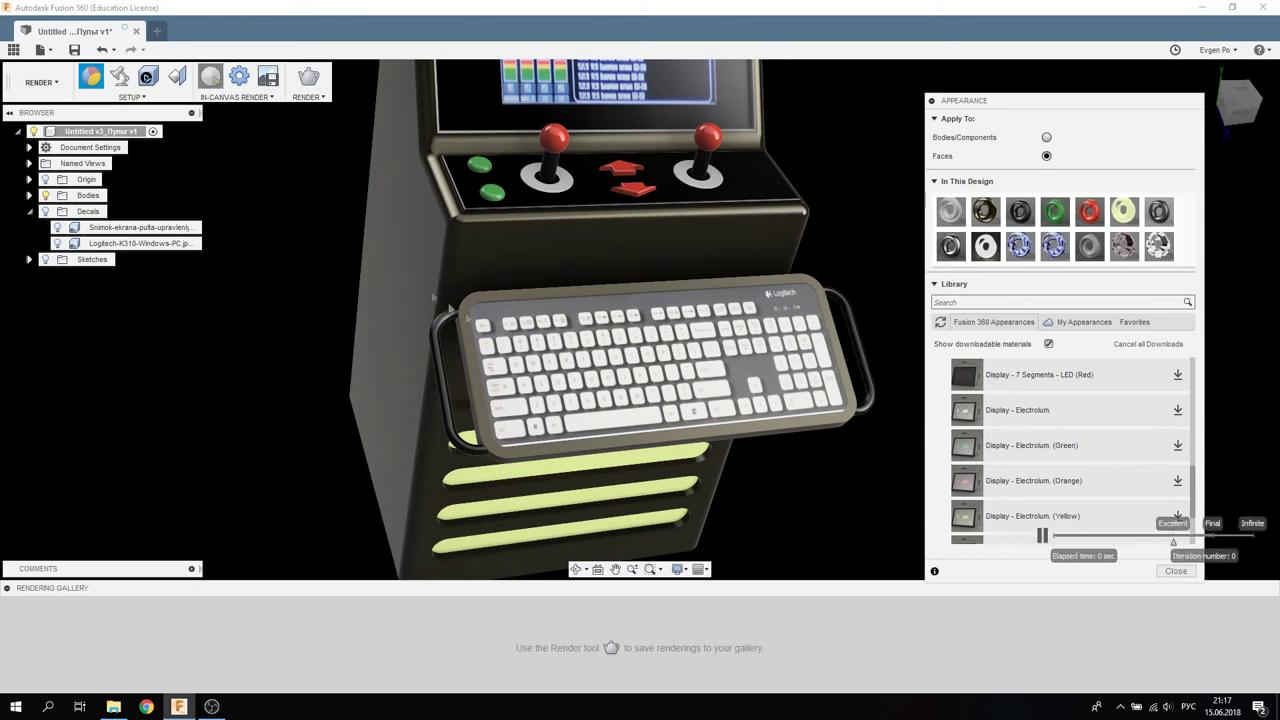
# Step: Test the environment brightness at 0 and orbit the cabinet to a new angle
pyautogui.scroll(-3, 434, 299)
pyautogui.moveTo(434, 299)
pyautogui.keyDown('shift'); pyautogui.mouseDown(button='middle')
pyautogui.moveTo(476, 258)
pyautogui.moveTo(590, 358)
pyautogui.mouseUp(button='middle'); pyautogui.keyUp('shift')
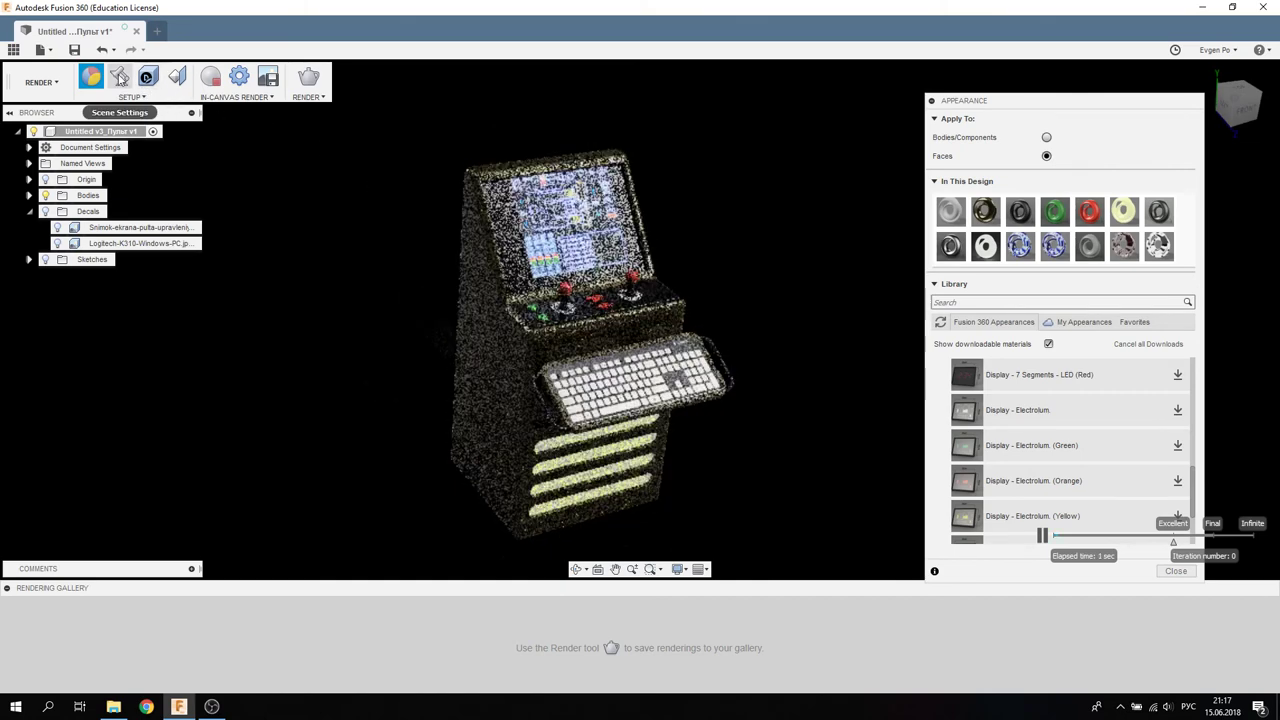
pyautogui.click(119, 78)
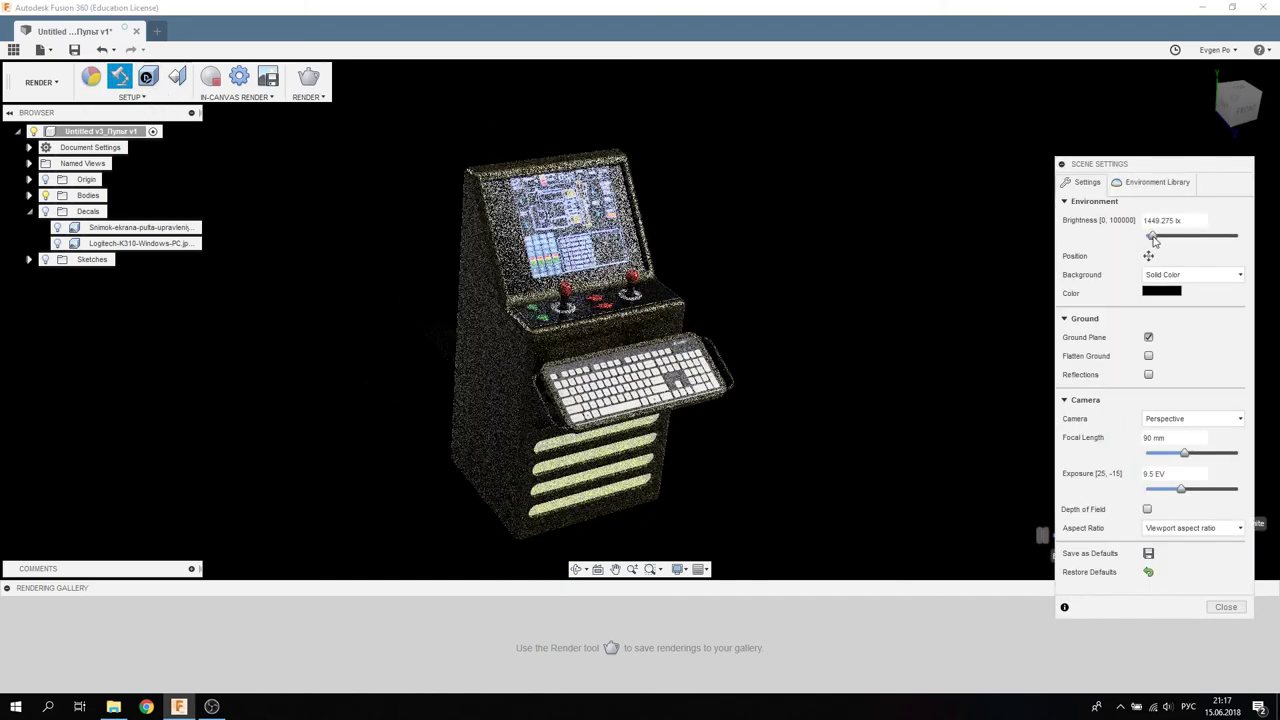
pyautogui.moveTo(1153, 240); pyautogui.dragTo(1126, 246)
pyautogui.click(1226, 607)
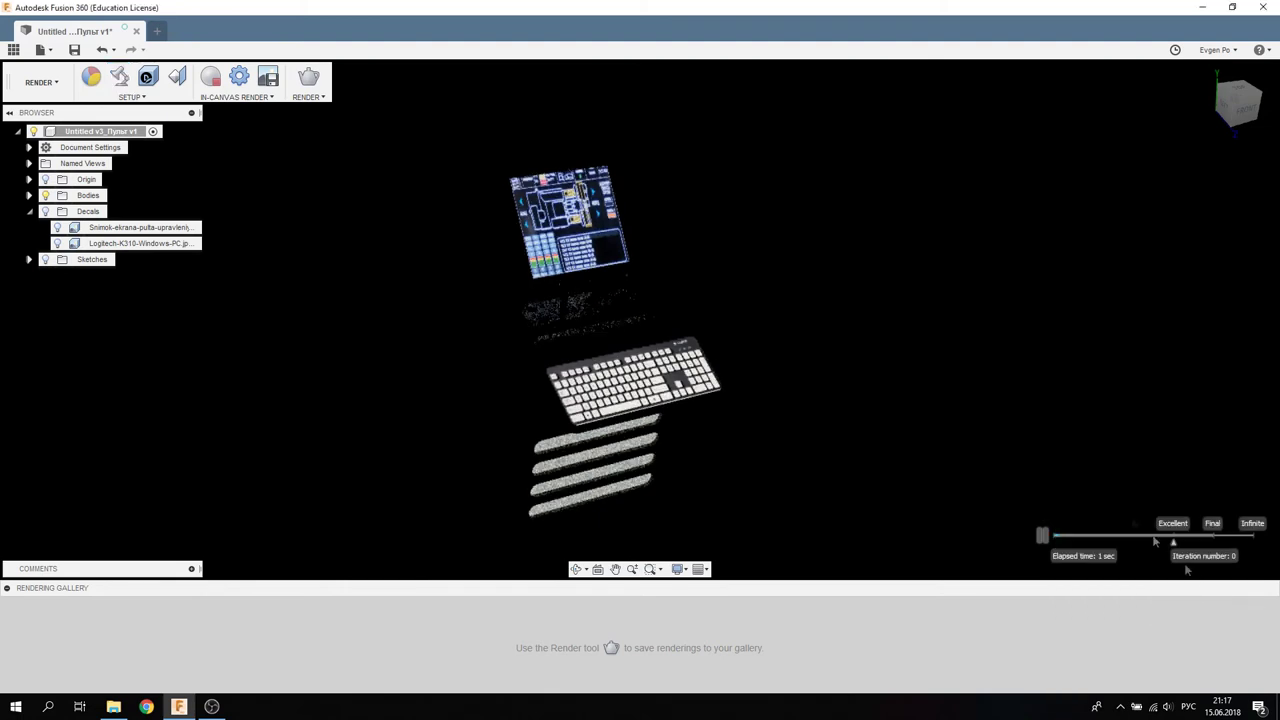
pyautogui.moveTo(941, 357)
pyautogui.keyDown('shift'); pyautogui.mouseDown(button='middle')
pyautogui.moveTo(929, 334)
pyautogui.moveTo(951, 334)
pyautogui.moveTo(928, 325)
pyautogui.moveTo(885, 428)
pyautogui.moveTo(631, 385)
pyautogui.moveTo(969, 297)
pyautogui.moveTo(884, 460)
pyautogui.moveTo(912, 467)
pyautogui.mouseUp(button='middle'); pyautogui.keyUp('shift')
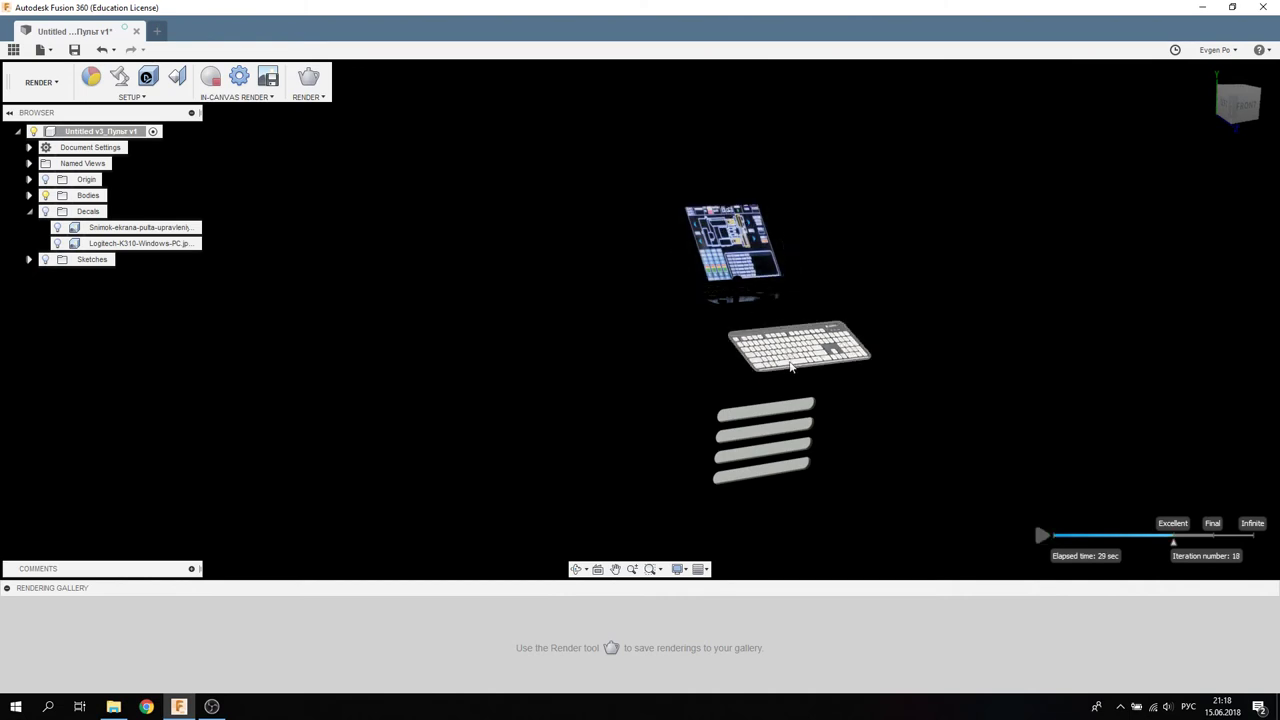
# Step: Stop the live render and set environment brightness to about 1159 lx
pyautogui.click(210, 77)
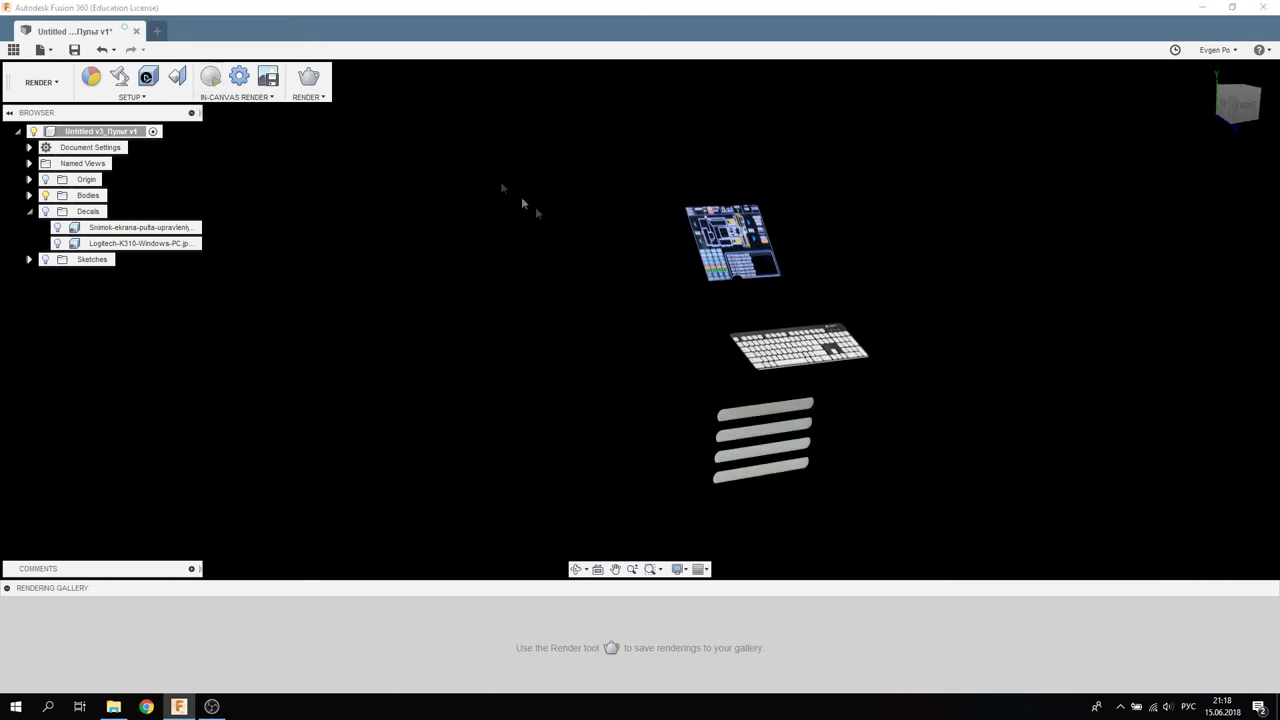
pyautogui.click(119, 77)
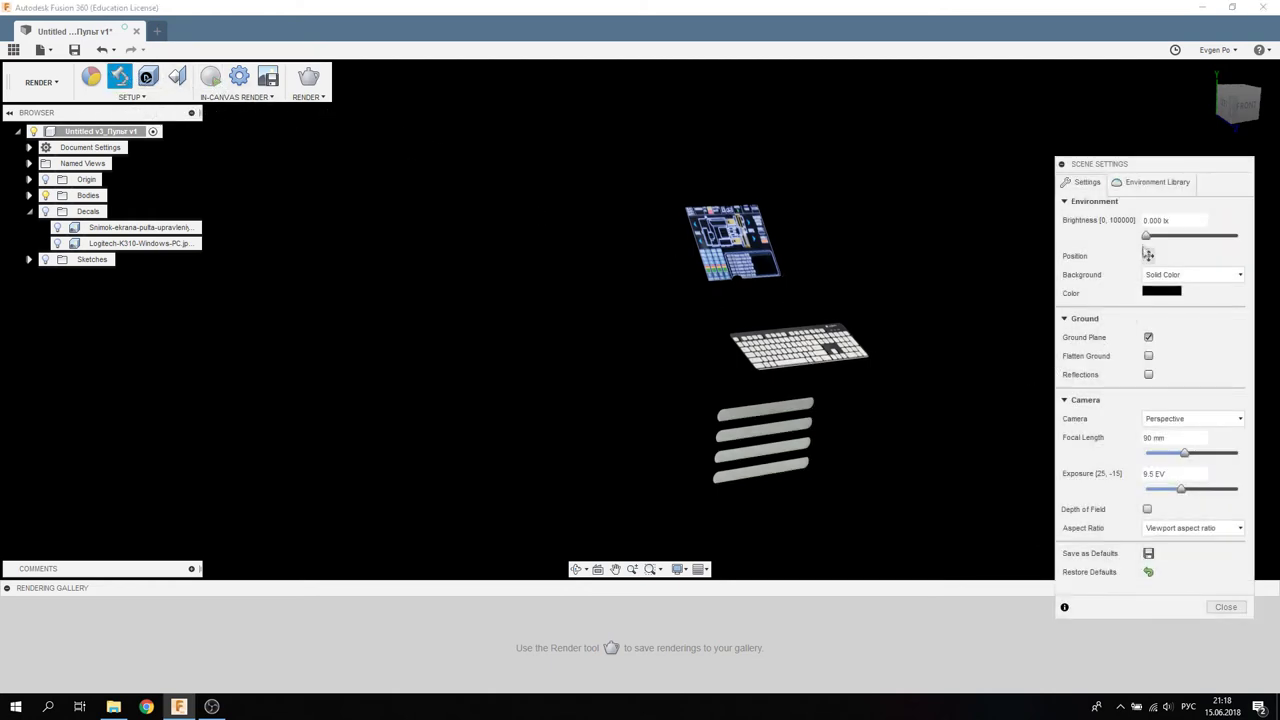
pyautogui.moveTo(1147, 236); pyautogui.dragTo(1151, 236)
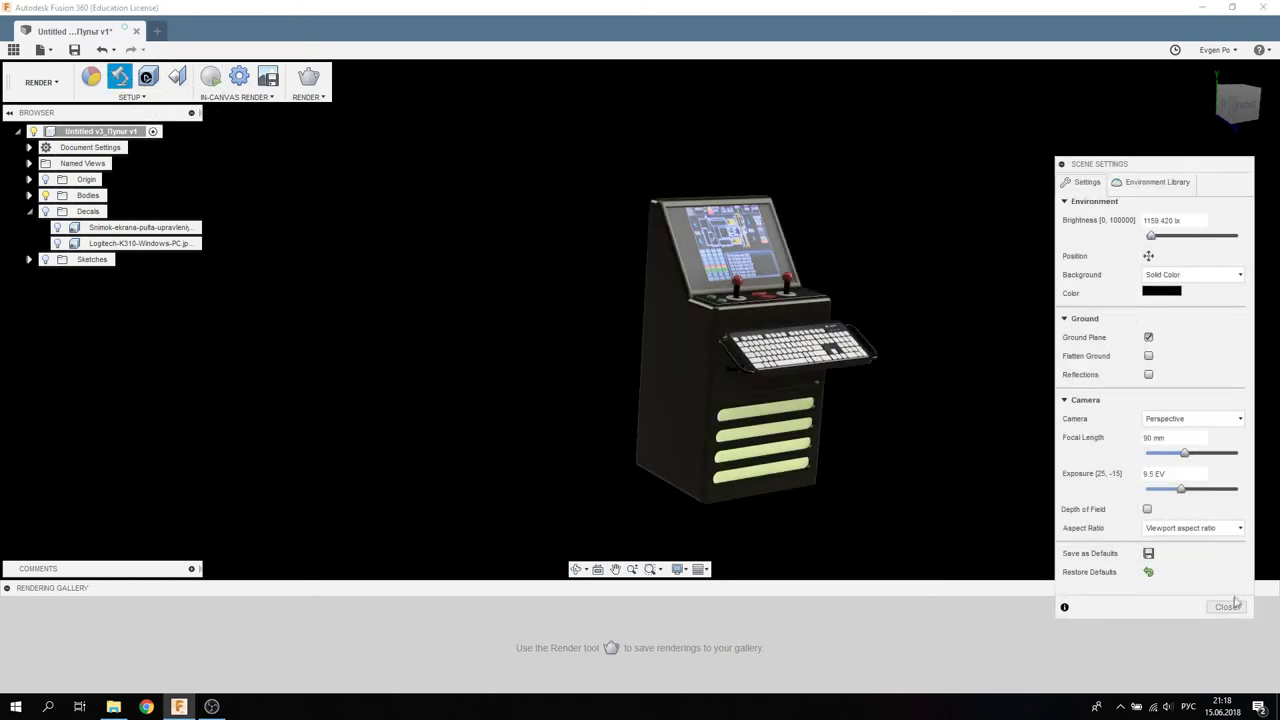
pyautogui.click(1228, 606)
pyautogui.scroll(2, 810, 375)
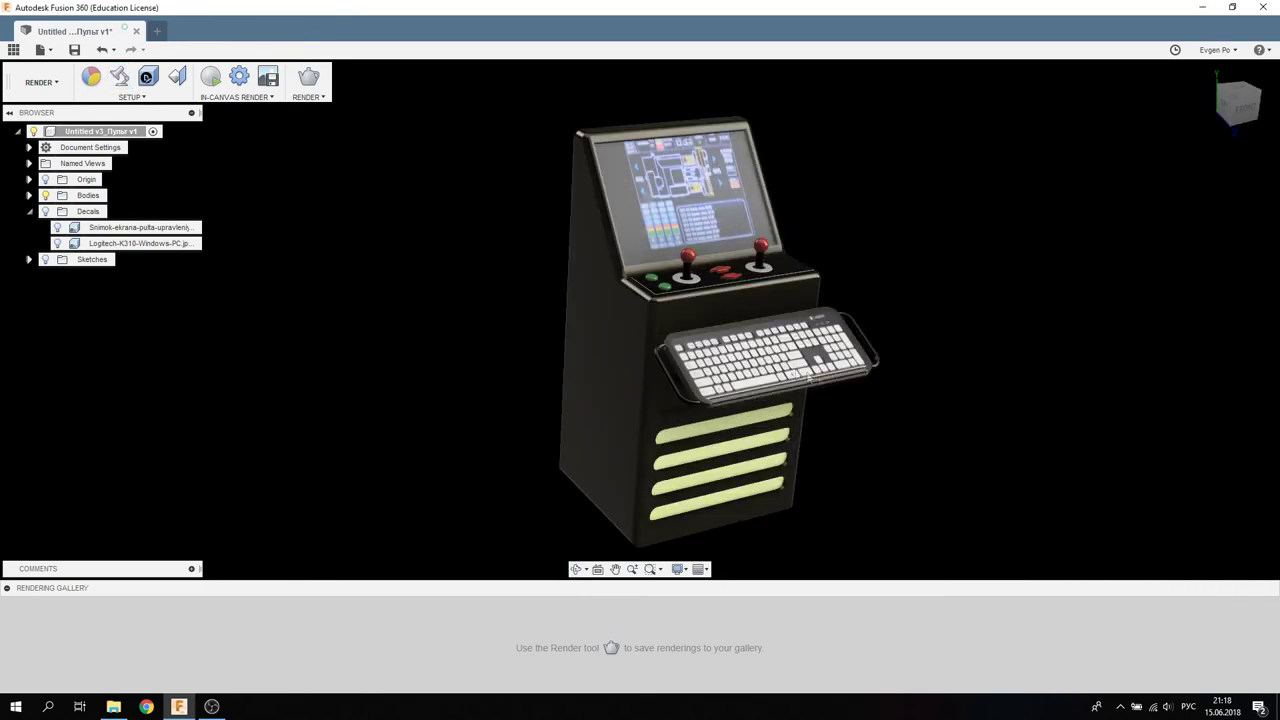
# Step: Open КЛАВИАТУРА -2 in the Advanced Material Editor and scroll down to Relief Pattern (Bump)
pyautogui.scroll(2, 797, 375)
pyautogui.scroll(2, 978, 442)
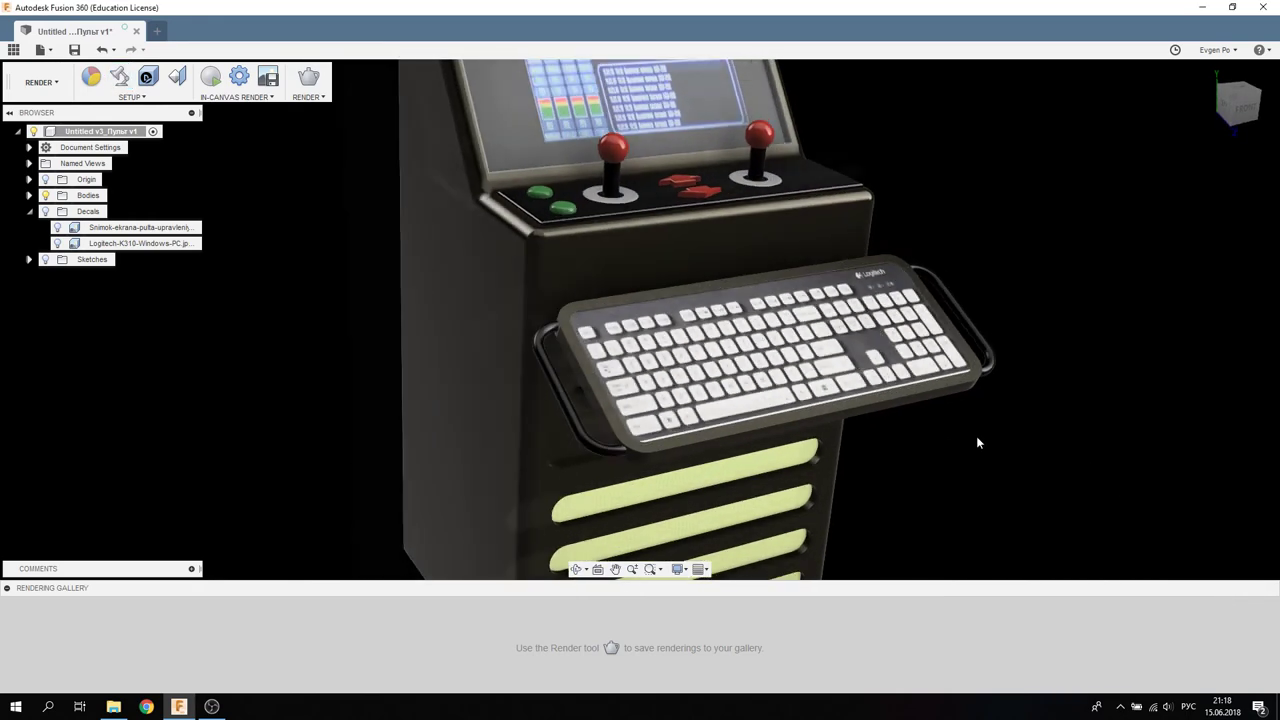
pyautogui.scroll(-2, 978, 442)
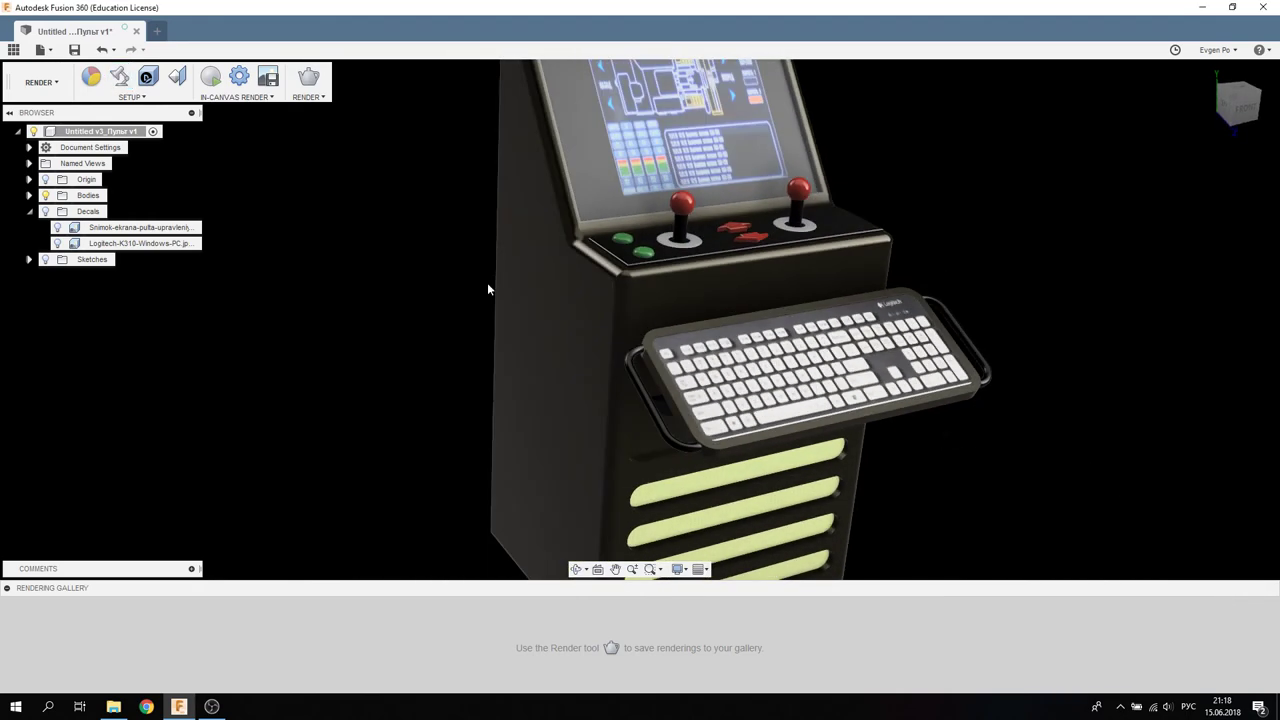
pyautogui.click(122, 79)
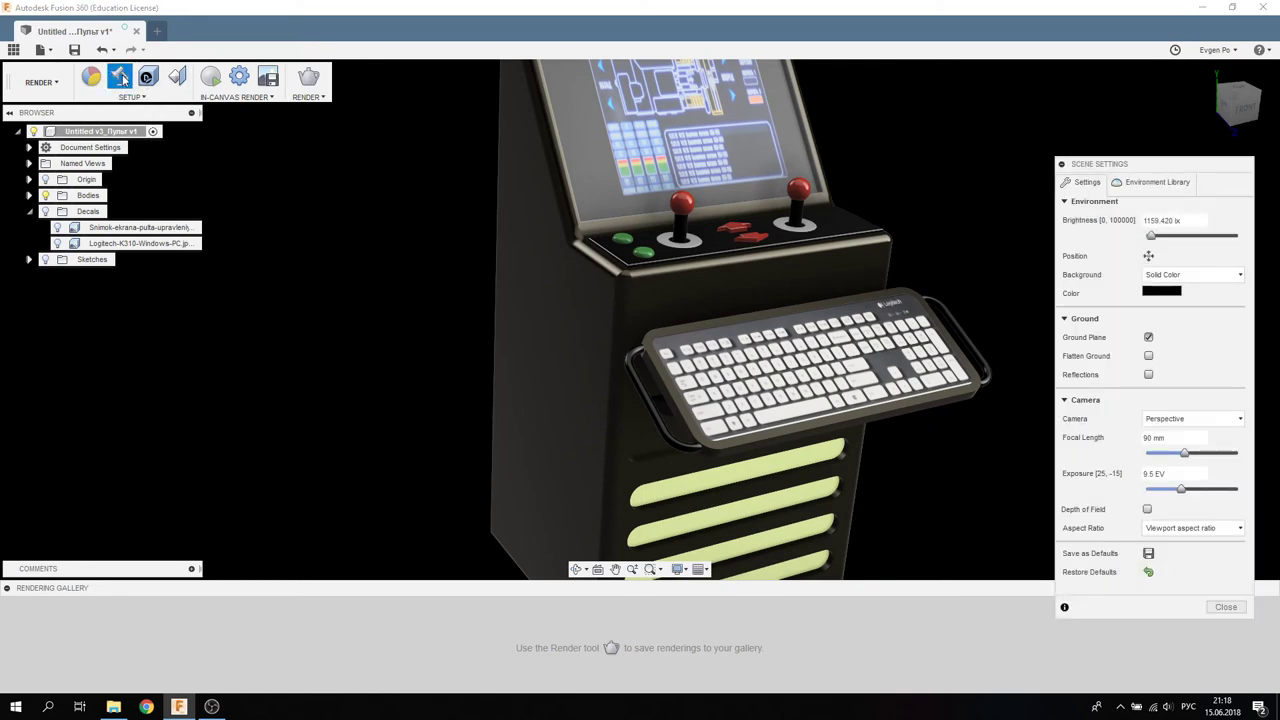
pyautogui.click(94, 80)
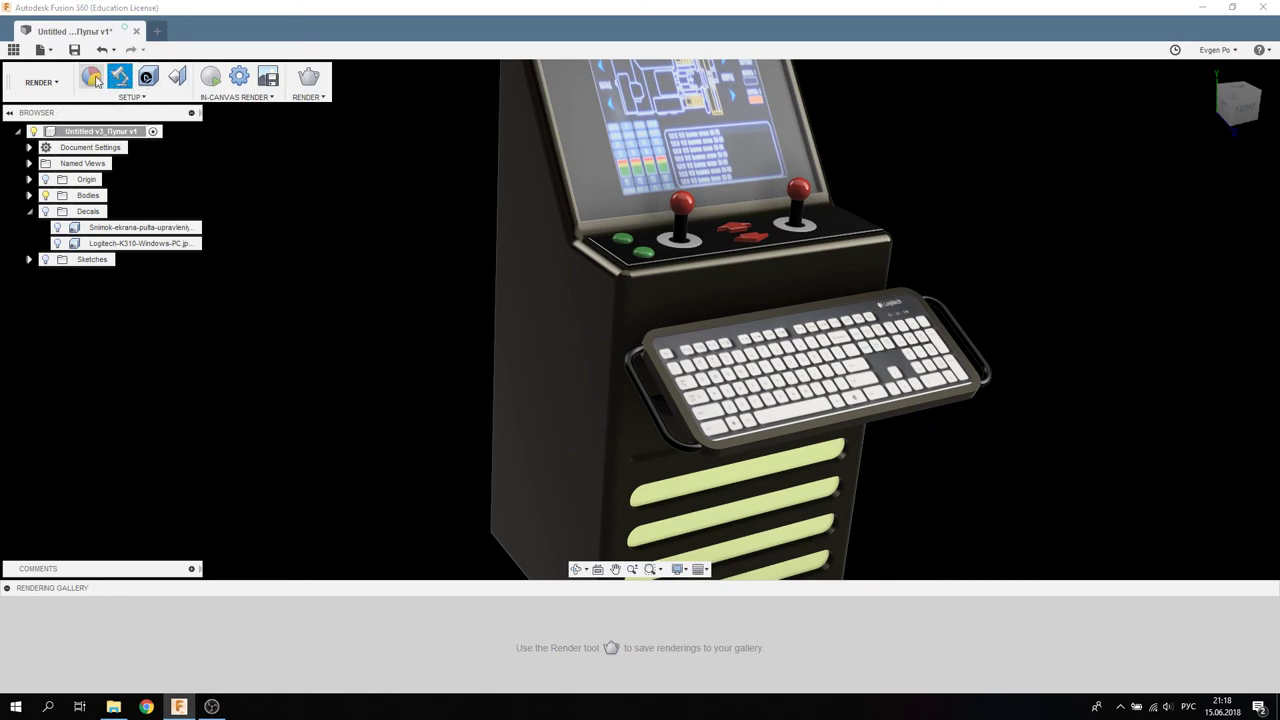
pyautogui.click(93, 79)
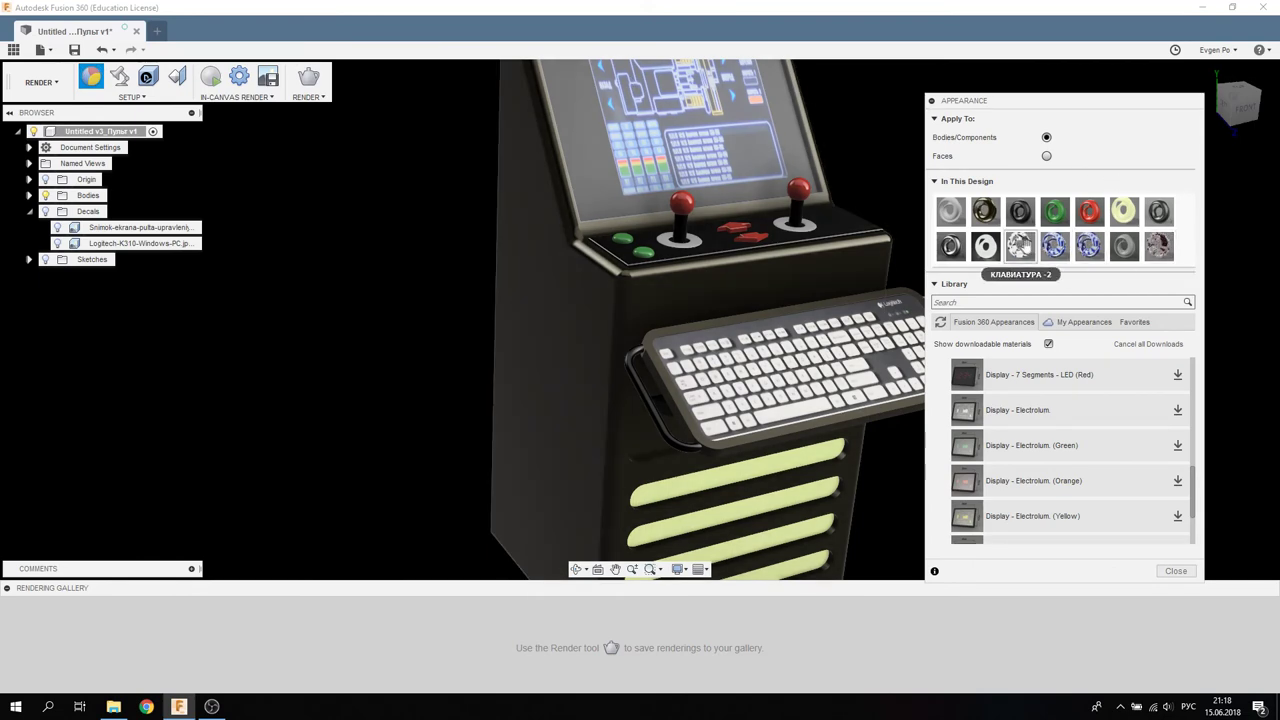
pyautogui.doubleClick(1020, 245)
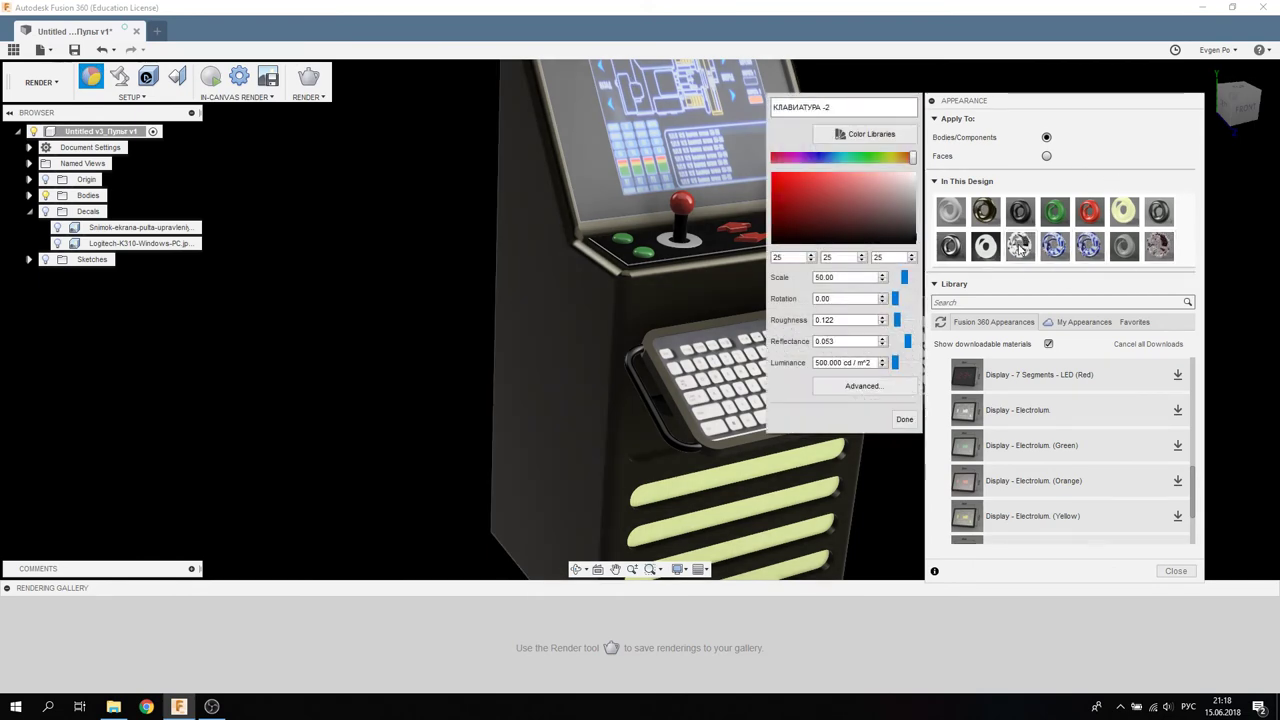
pyautogui.click(888, 388)
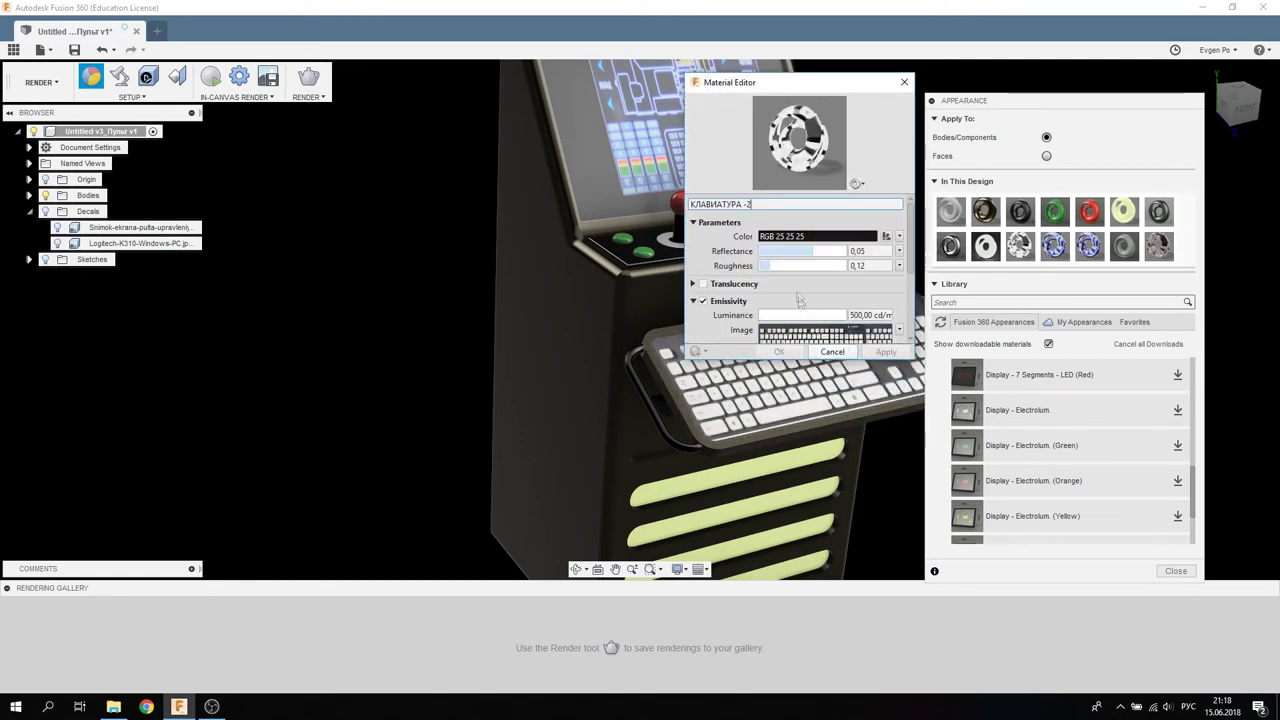
pyautogui.scroll(-1, 795, 283)
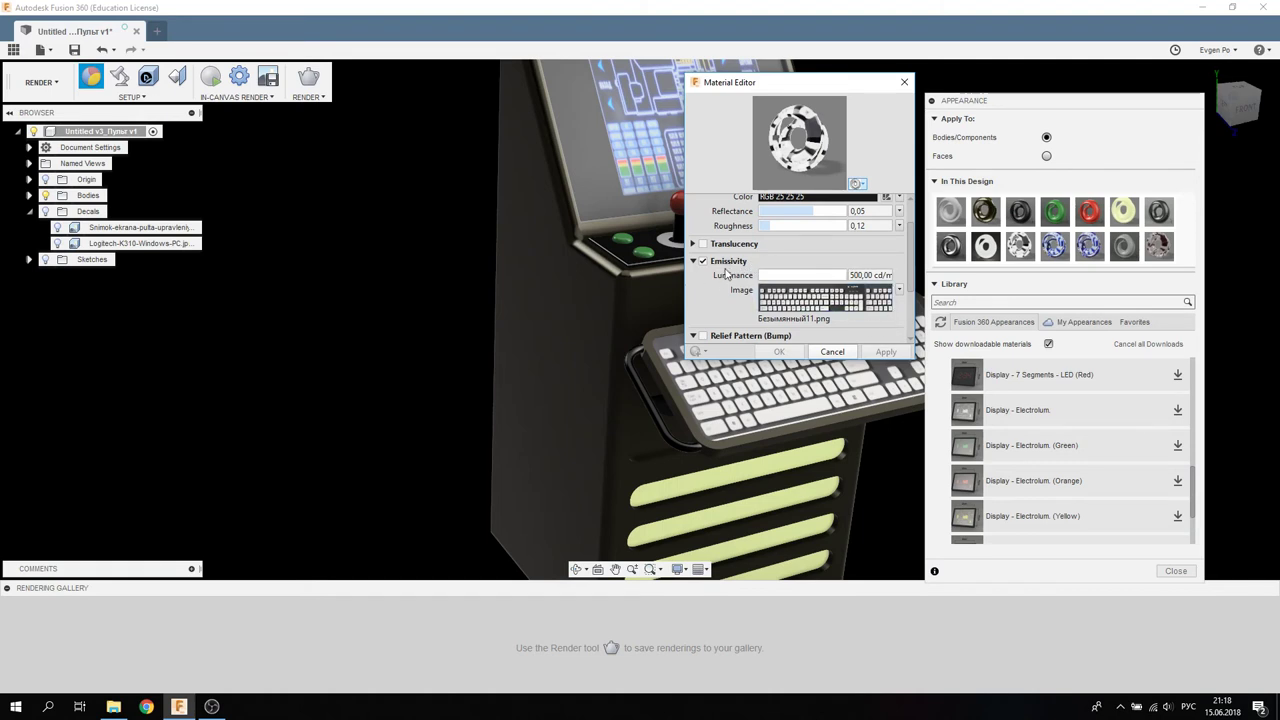
pyautogui.scroll(-1, 727, 274)
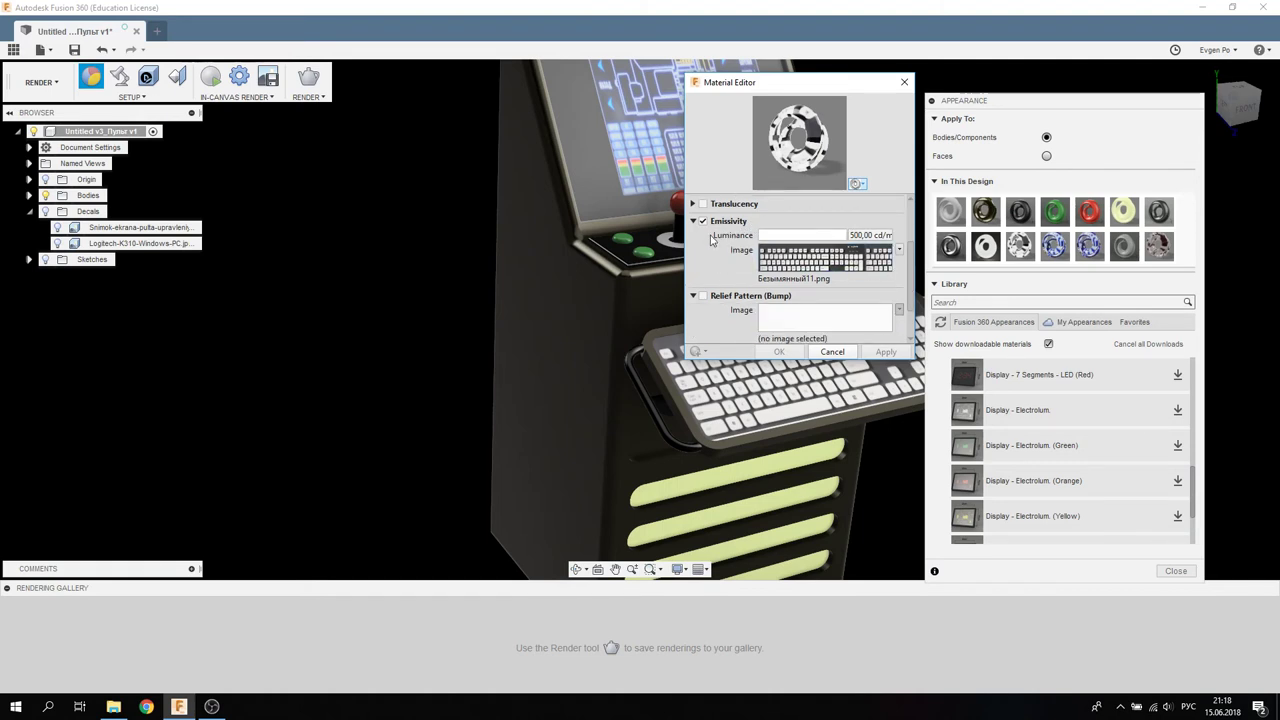
# Step: Tick Relief Pattern (Bump), load Безымянный11.png as its image, and open the bump Texture Editor
pyautogui.scroll(-1, 711, 238)
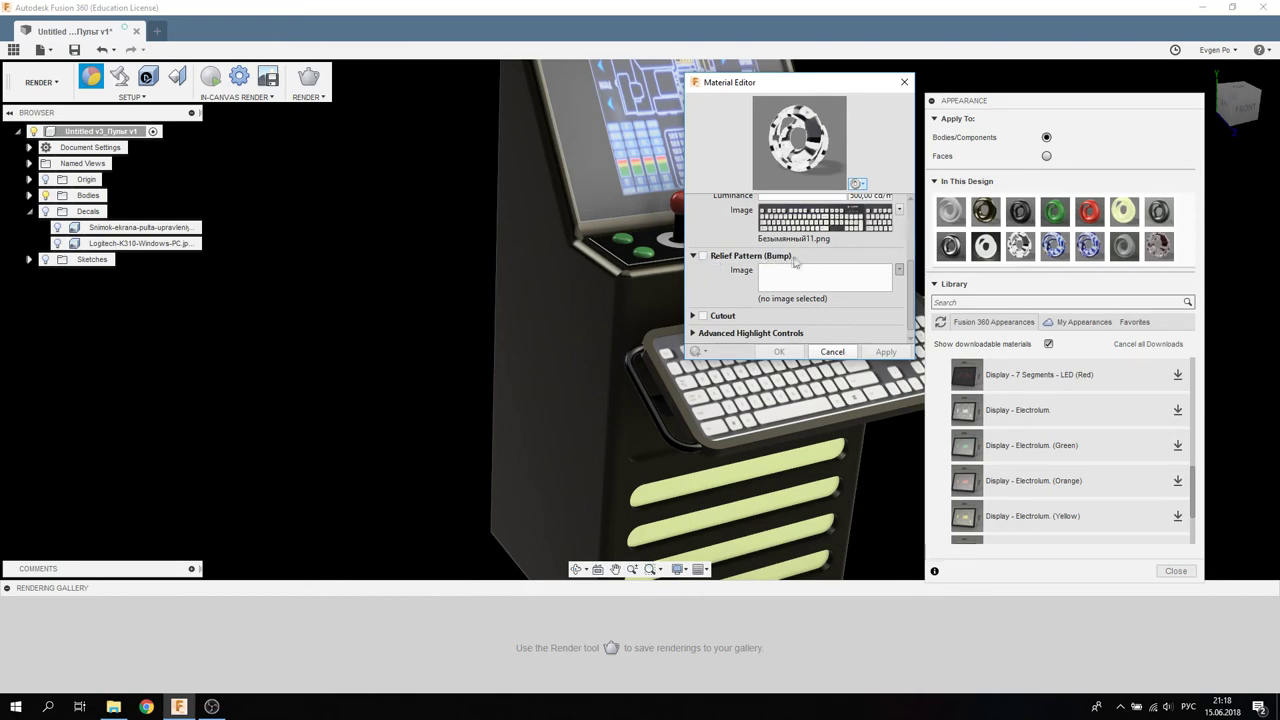
pyautogui.click(703, 256)
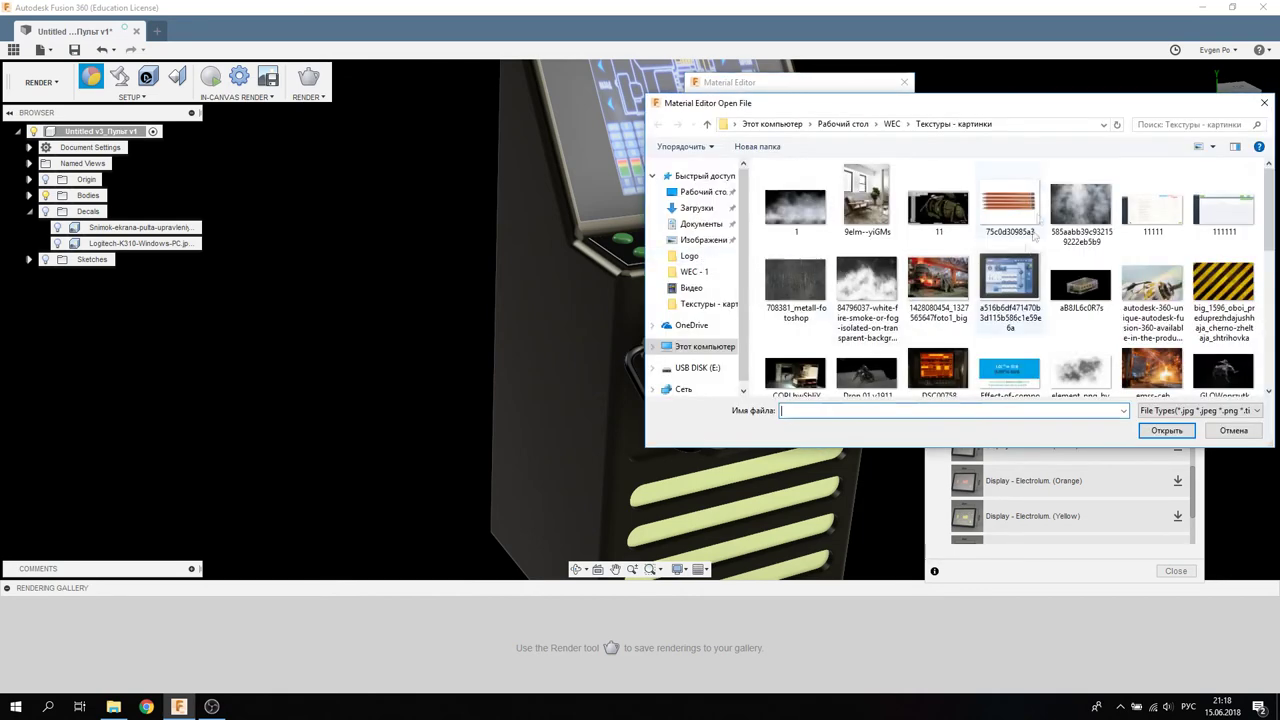
pyautogui.moveTo(1055, 81)
pyautogui.mouseDown()
pyautogui.moveTo(958, 458)
pyautogui.moveTo(932, 167)
pyautogui.mouseUp()
pyautogui.click(885, 337)
pyautogui.scroll(-5, 890, 347)
pyautogui.scroll(-3, 890, 347)
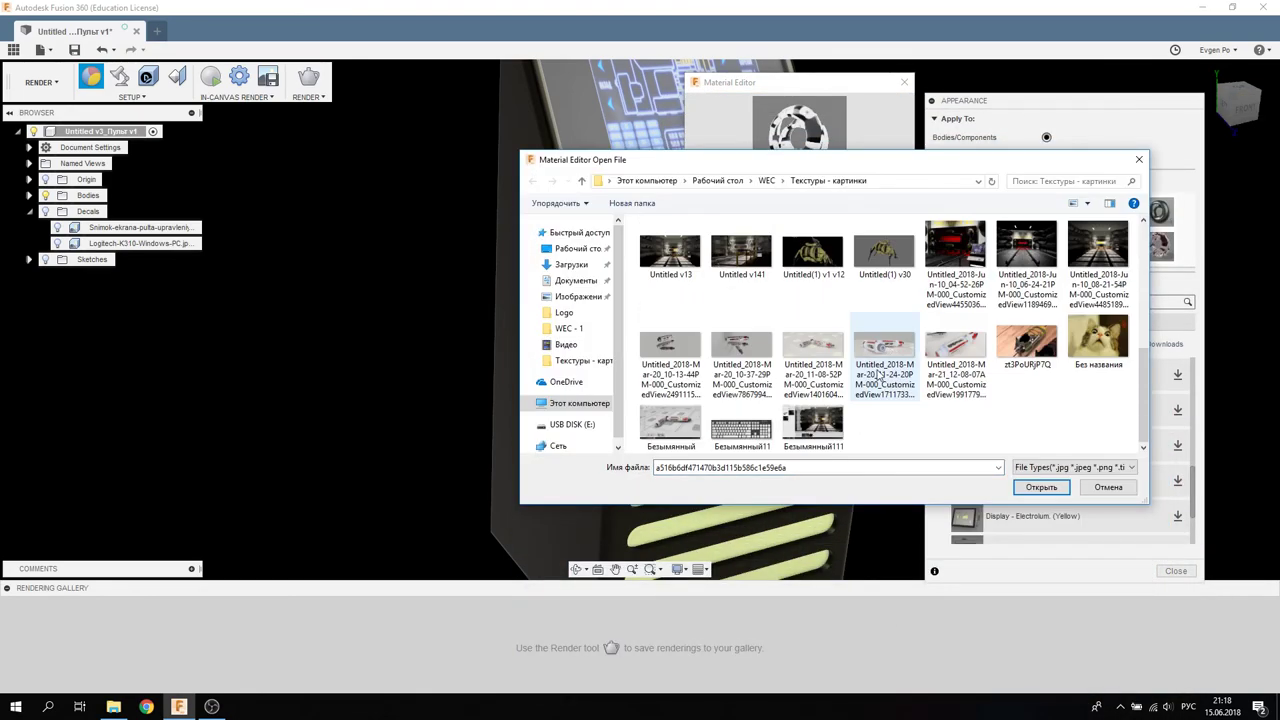
pyautogui.doubleClick(740, 432)
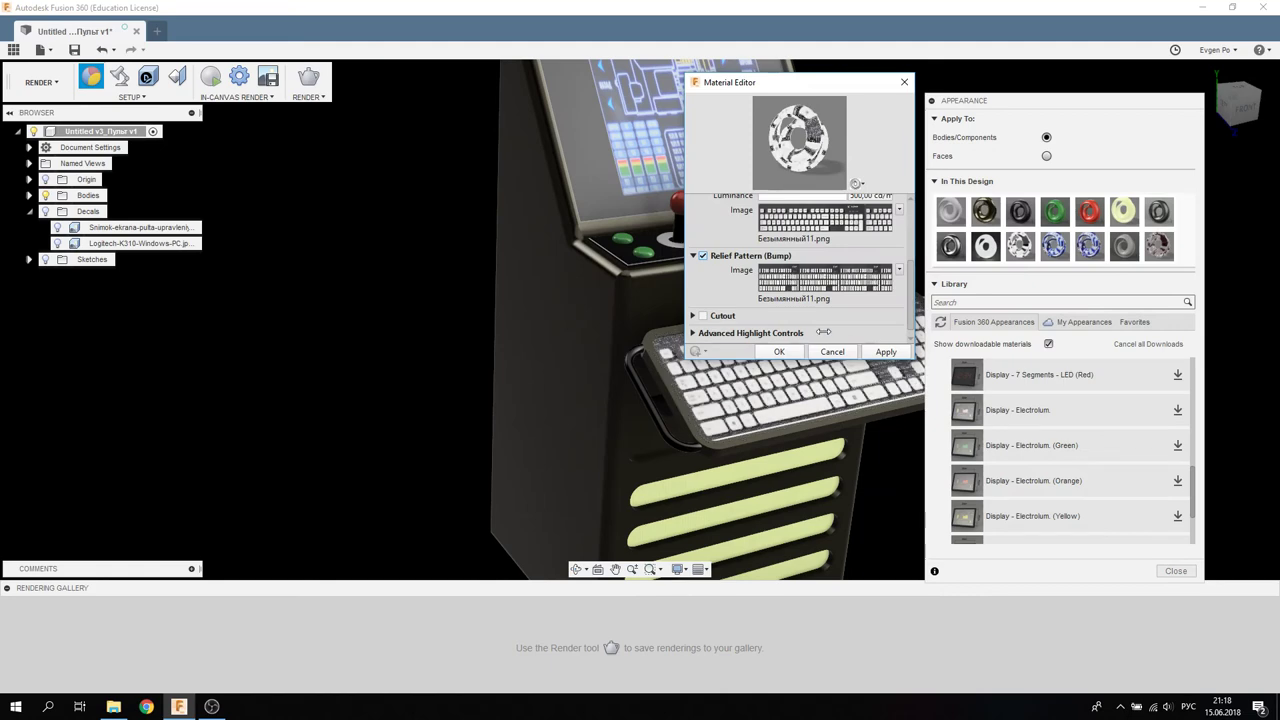
pyautogui.click(815, 282)
pyautogui.moveTo(966, 240); pyautogui.dragTo(991, 131)
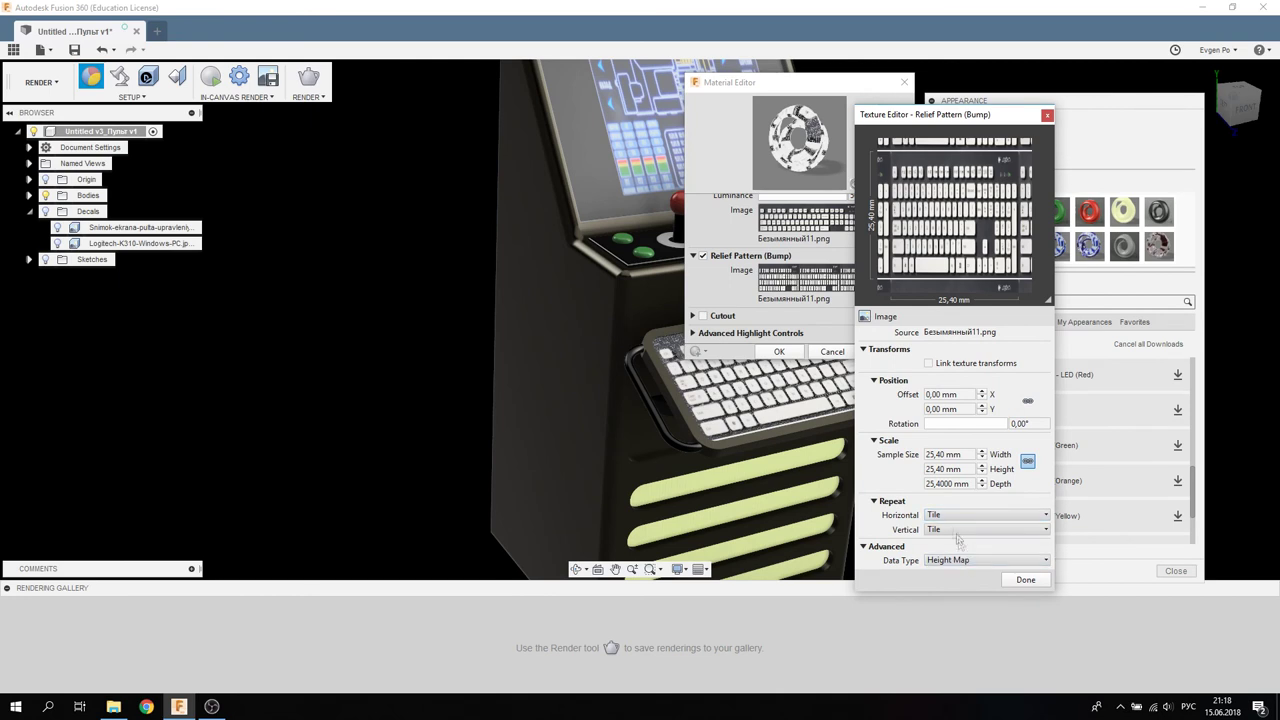
# Step: Turn off horizontal and vertical tiling for the bump texture
pyautogui.click(955, 530)
pyautogui.click(969, 541)
pyautogui.click(960, 514)
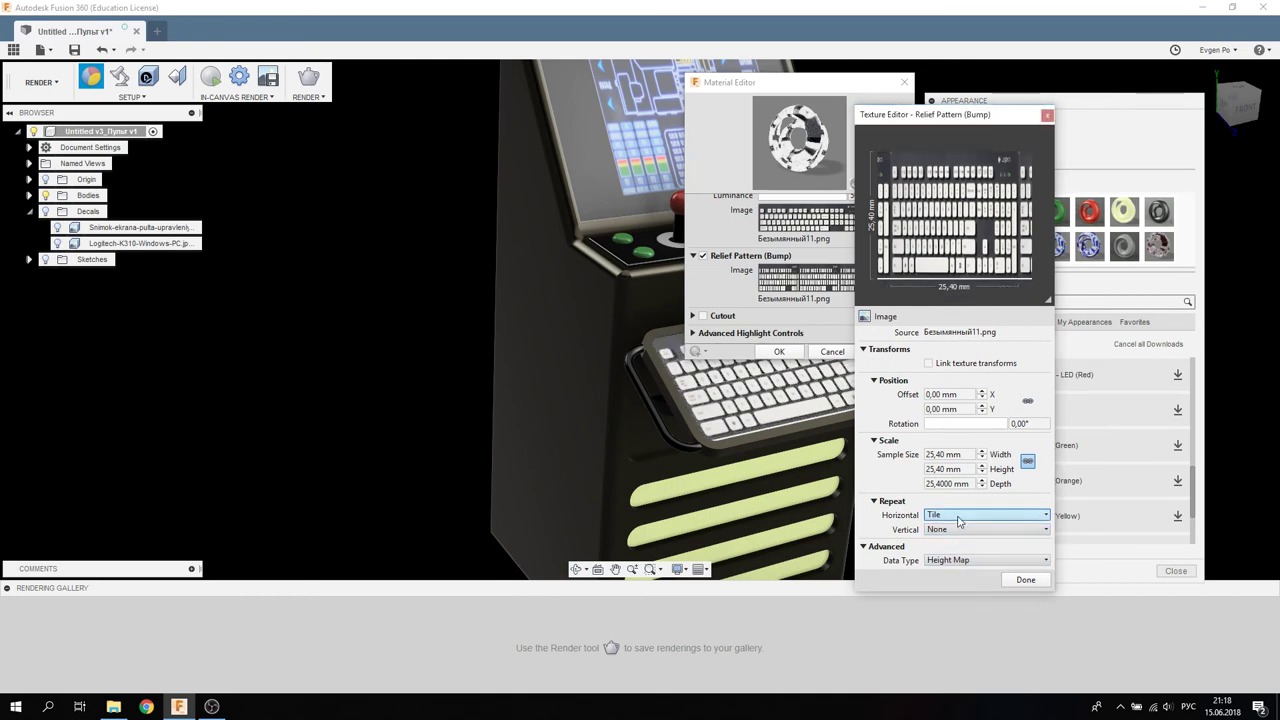
pyautogui.click(965, 529)
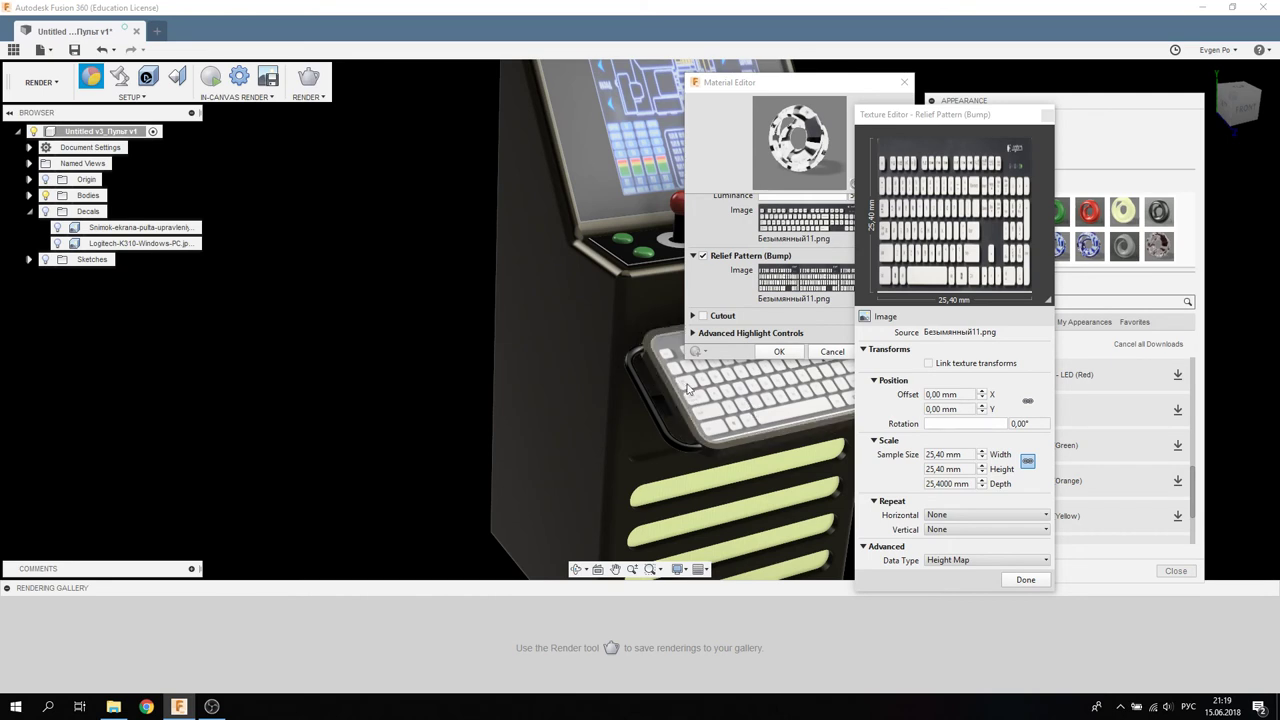
# Step: Size the bump texture to 759,97 × 290,07 mm
pyautogui.click(942, 458)
pyautogui.press('Return')
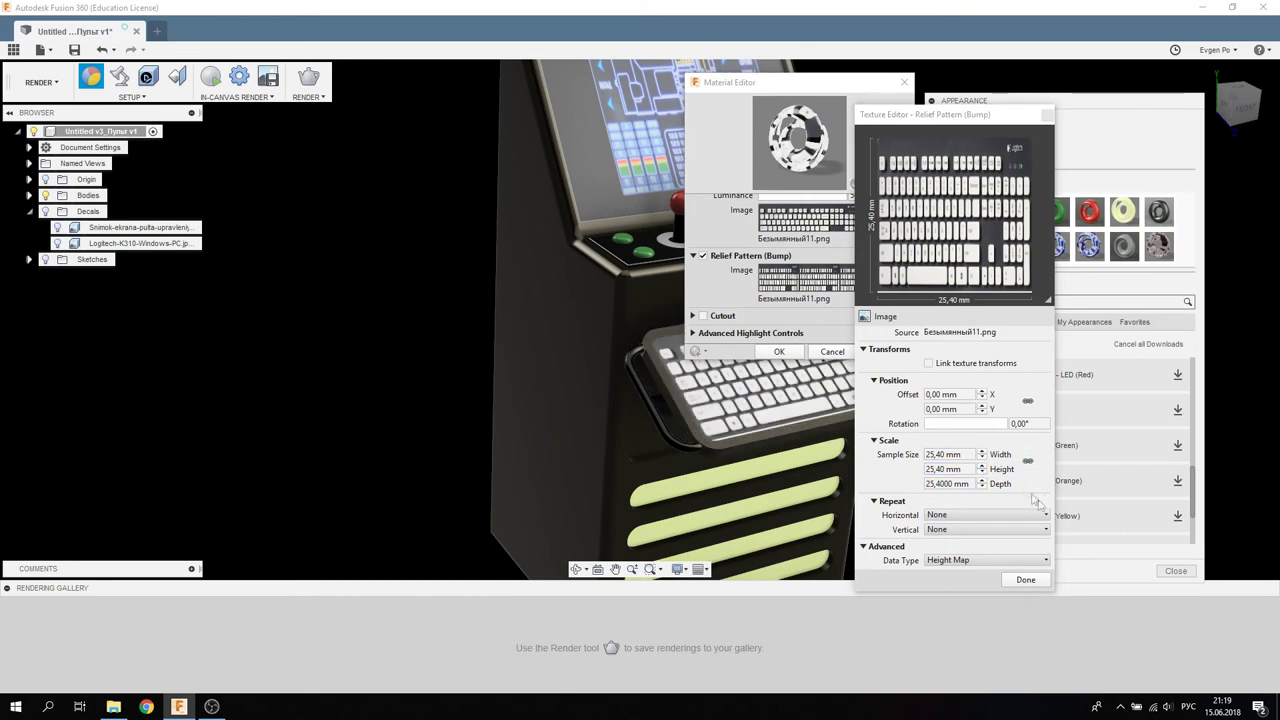
pyautogui.moveTo(926, 455); pyautogui.dragTo(982, 457)
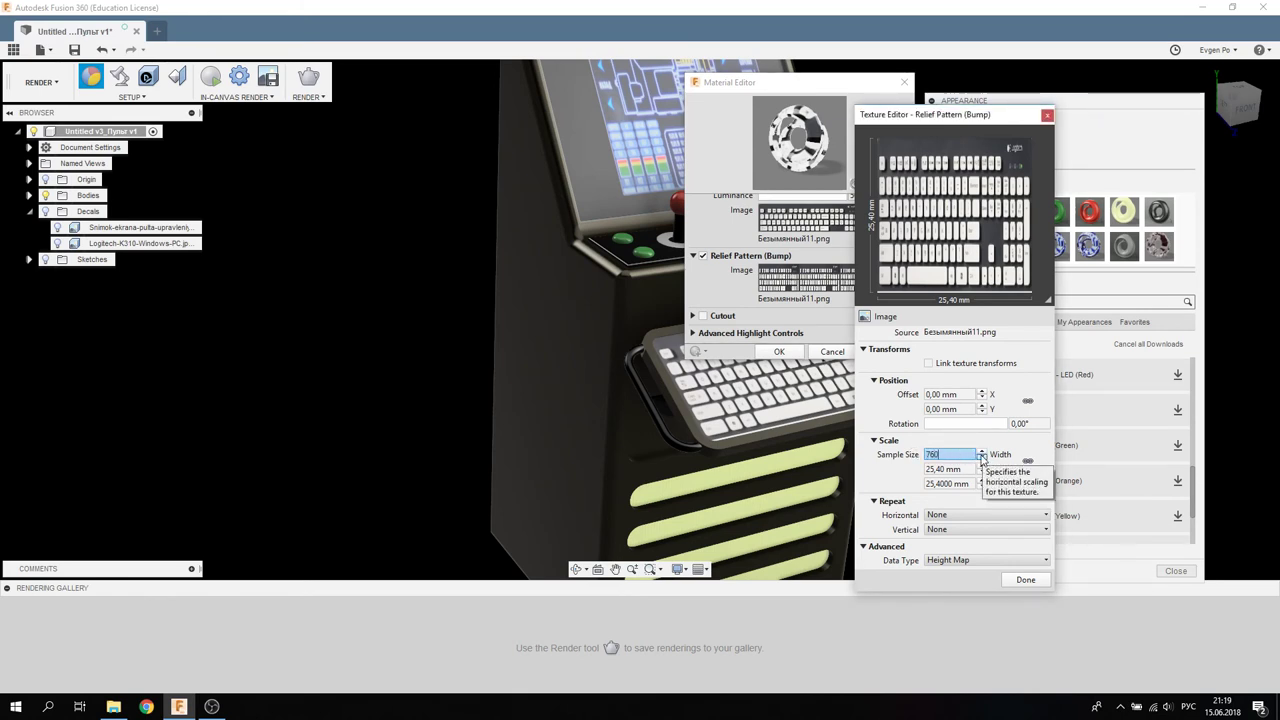
pyautogui.write('759,97')
pyautogui.press('Return')
pyautogui.moveTo(928, 469); pyautogui.dragTo(982, 473)
pyautogui.write('290,07')
pyautogui.press('Return')
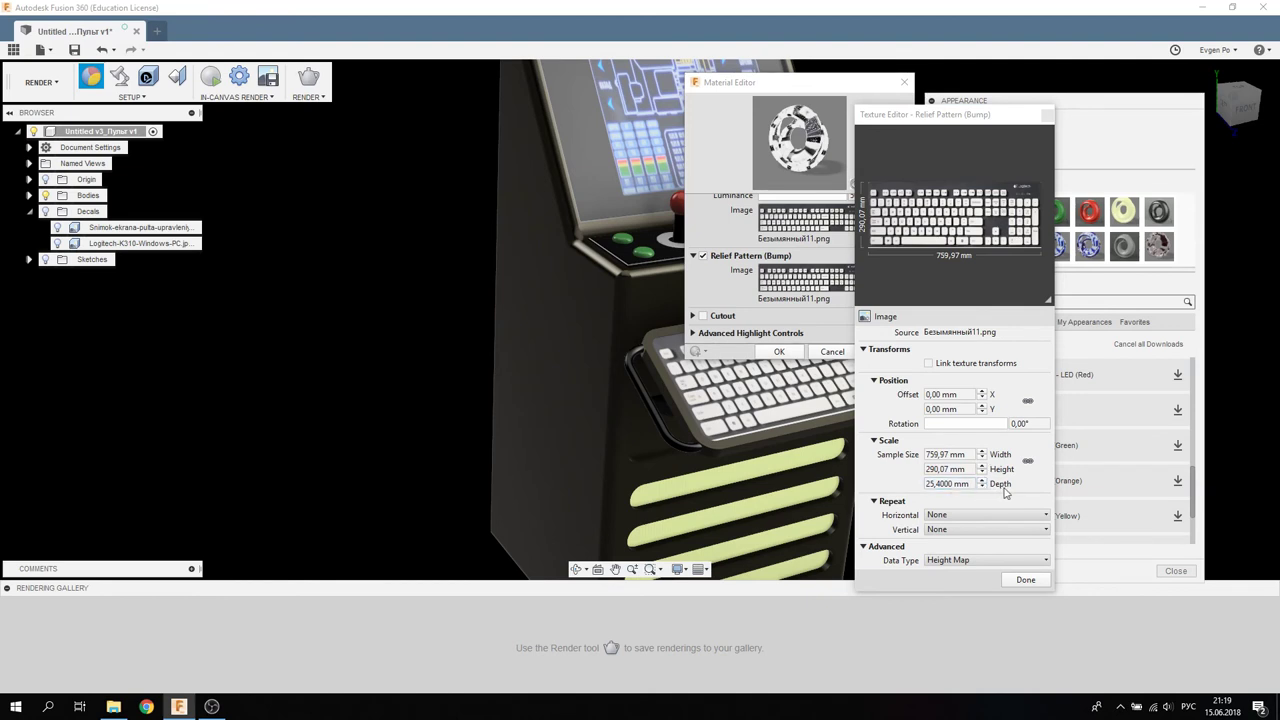
# Step: Set bump depth to 5 mm and offsets to -380 X, -145 Y
pyautogui.click(971, 484)
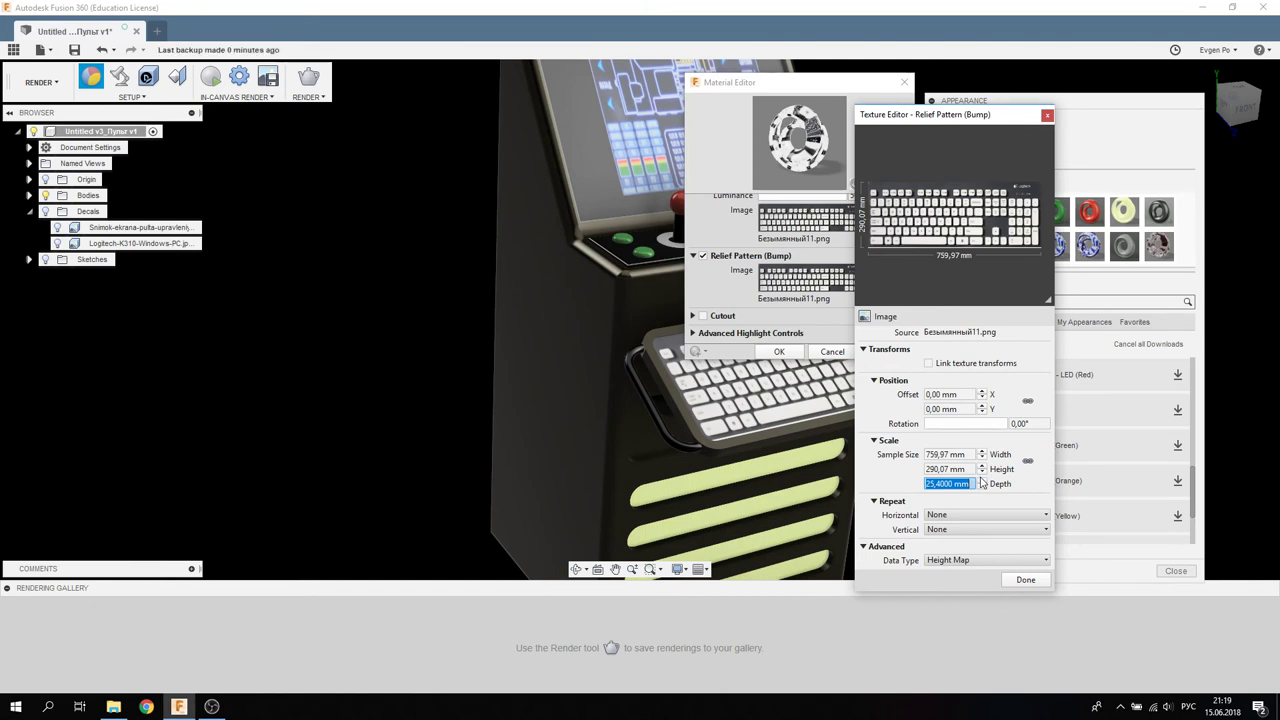
pyautogui.write('5')
pyautogui.press('Return')
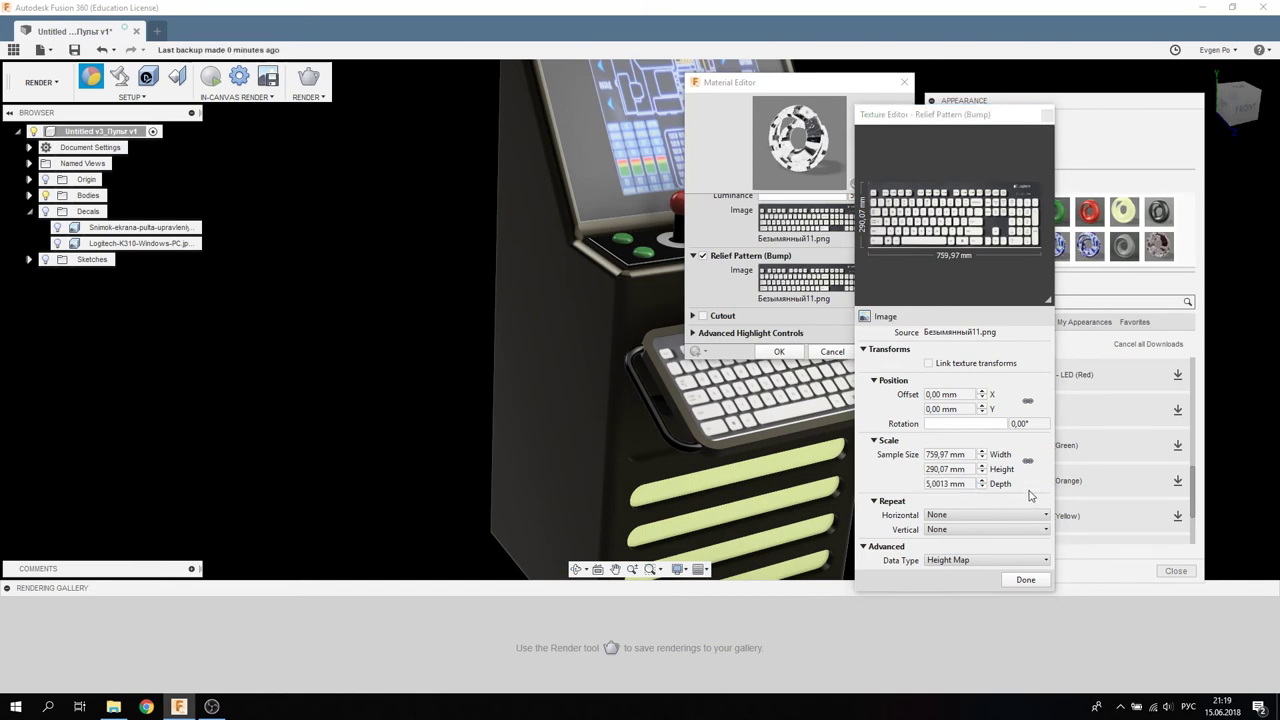
pyautogui.click(950, 394)
pyautogui.moveTo(925, 394); pyautogui.dragTo(957, 394)
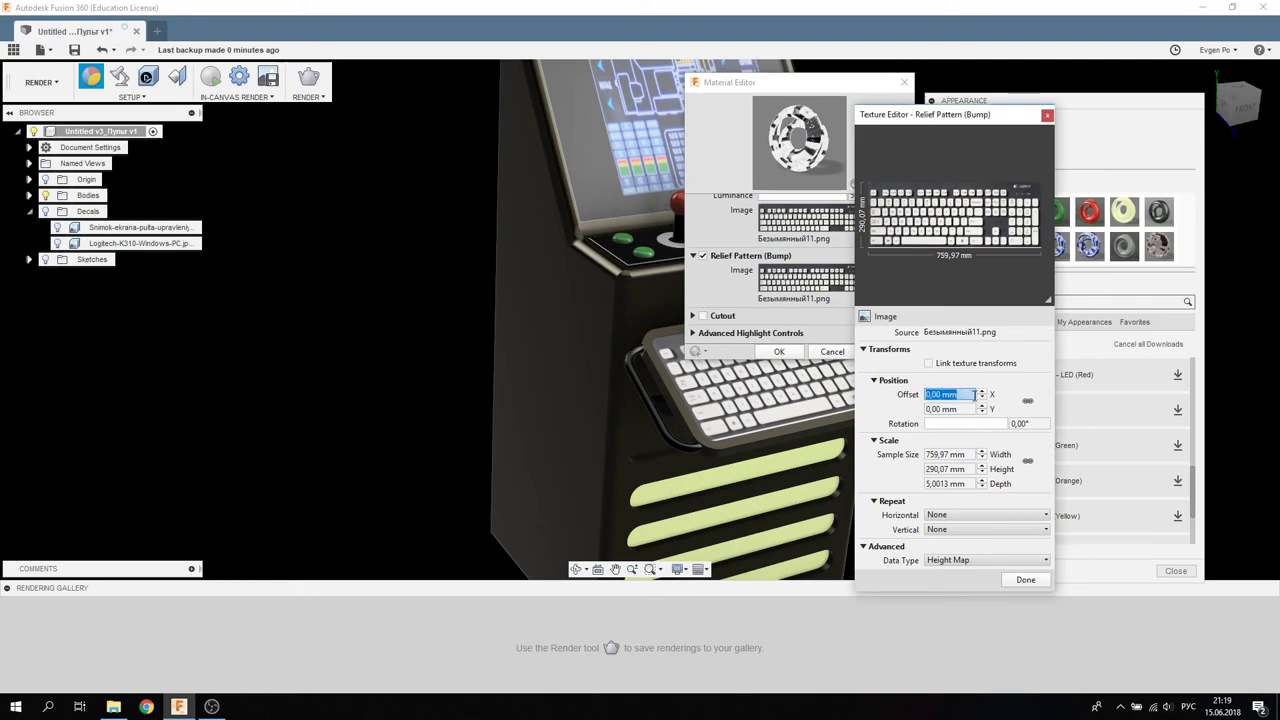
pyautogui.write('-379')
pyautogui.press('Return')
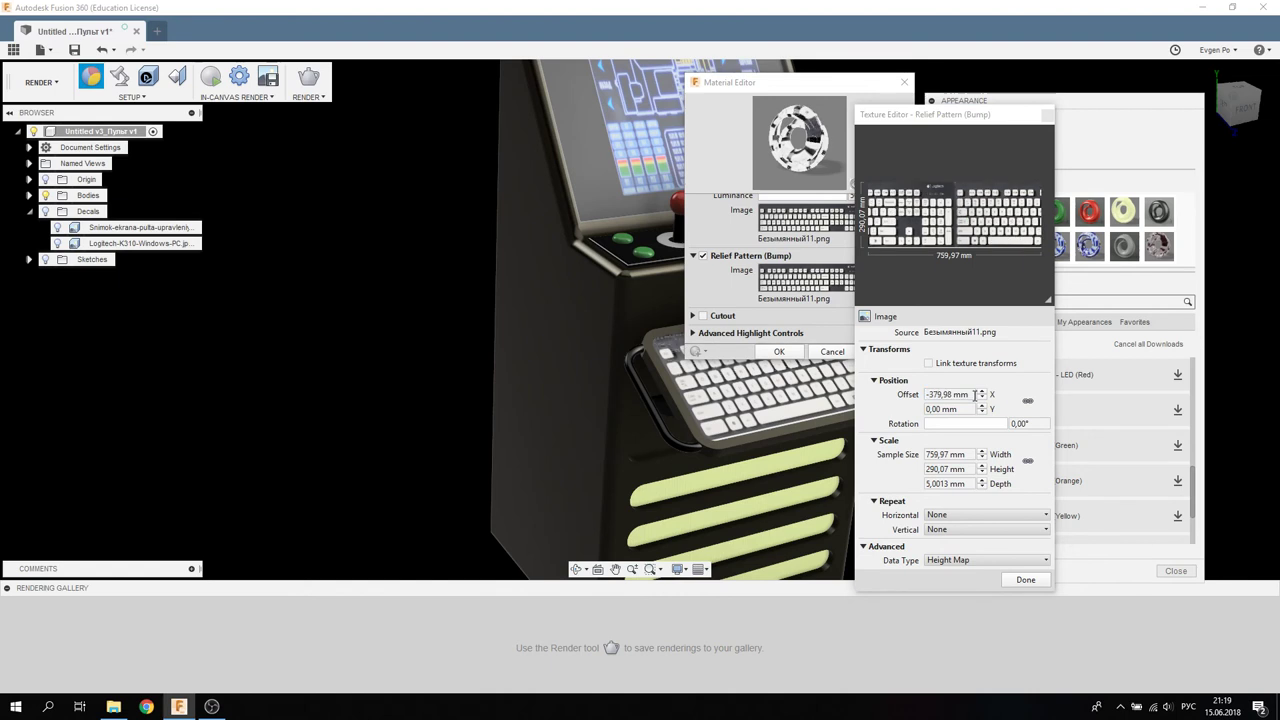
pyautogui.moveTo(965, 409); pyautogui.dragTo(912, 414)
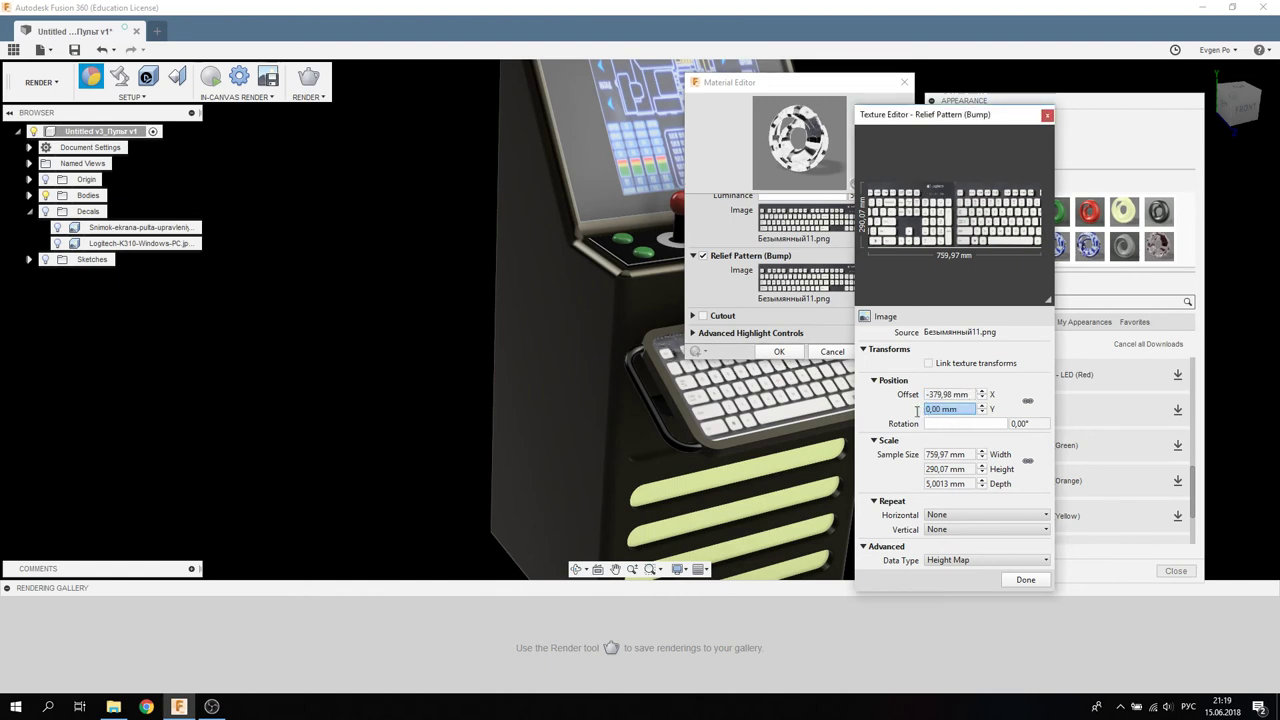
pyautogui.write('-145')
pyautogui.scroll(-1, 971, 562)
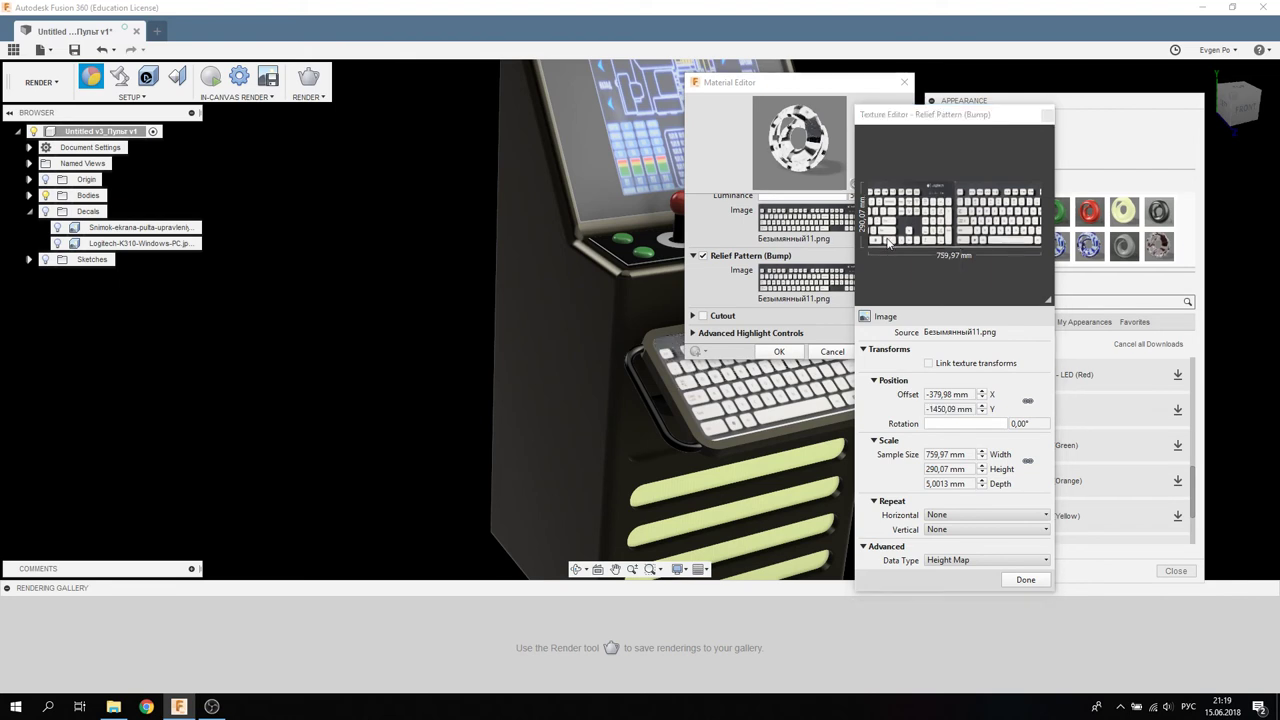
pyautogui.click(1025, 580)
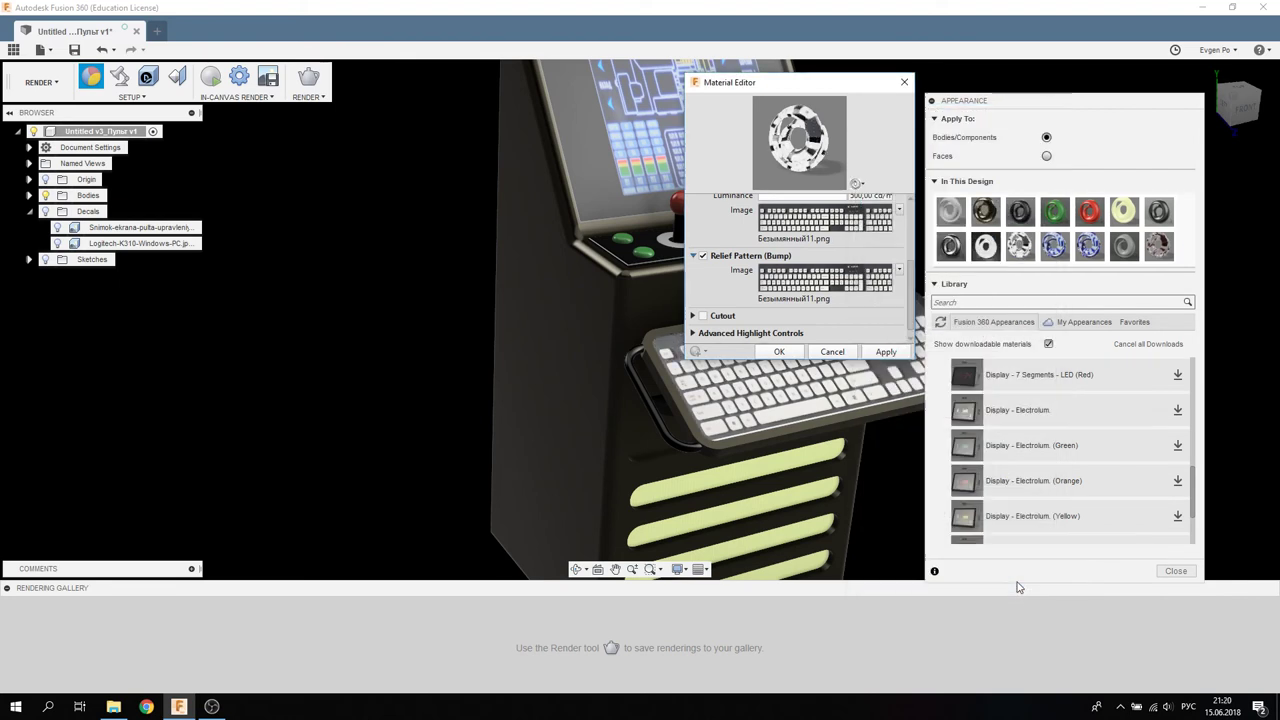
# Step: Apply the bump to the keyboard material and close the Material Editor
pyautogui.click(886, 352)
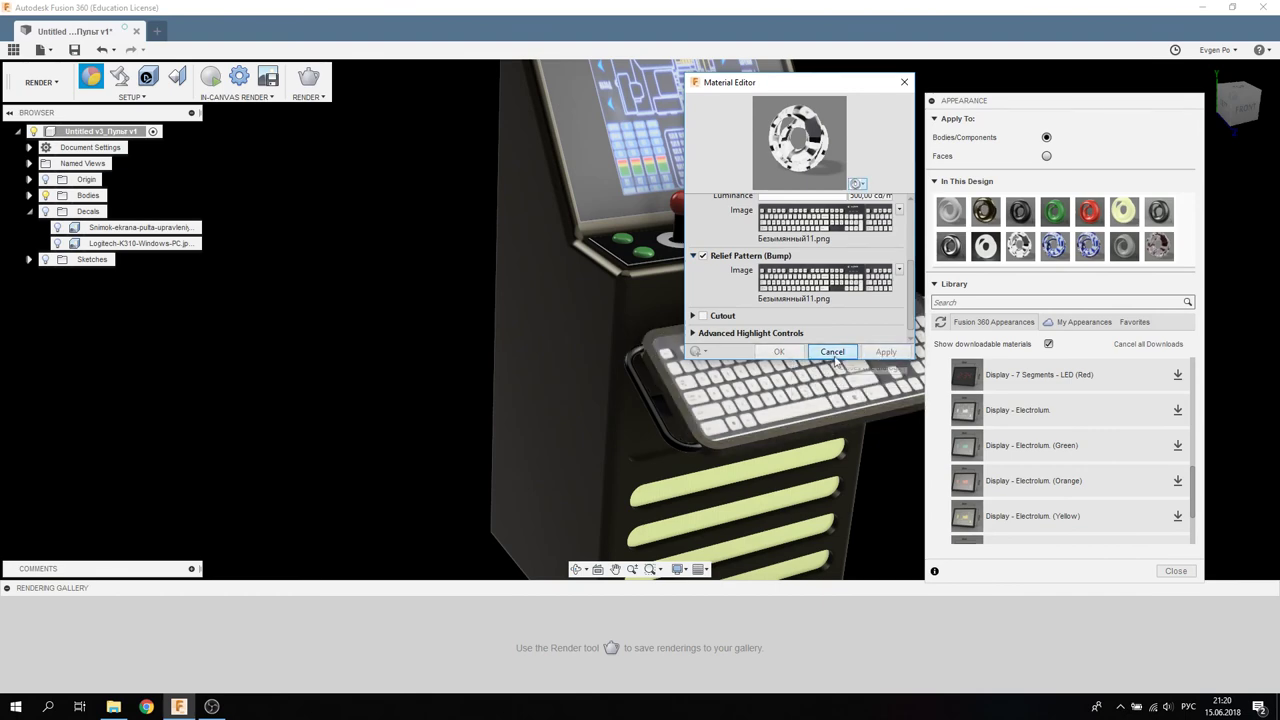
pyautogui.click(833, 352)
pyautogui.scroll(-2, 803, 350)
pyautogui.scroll(-3, 790, 345)
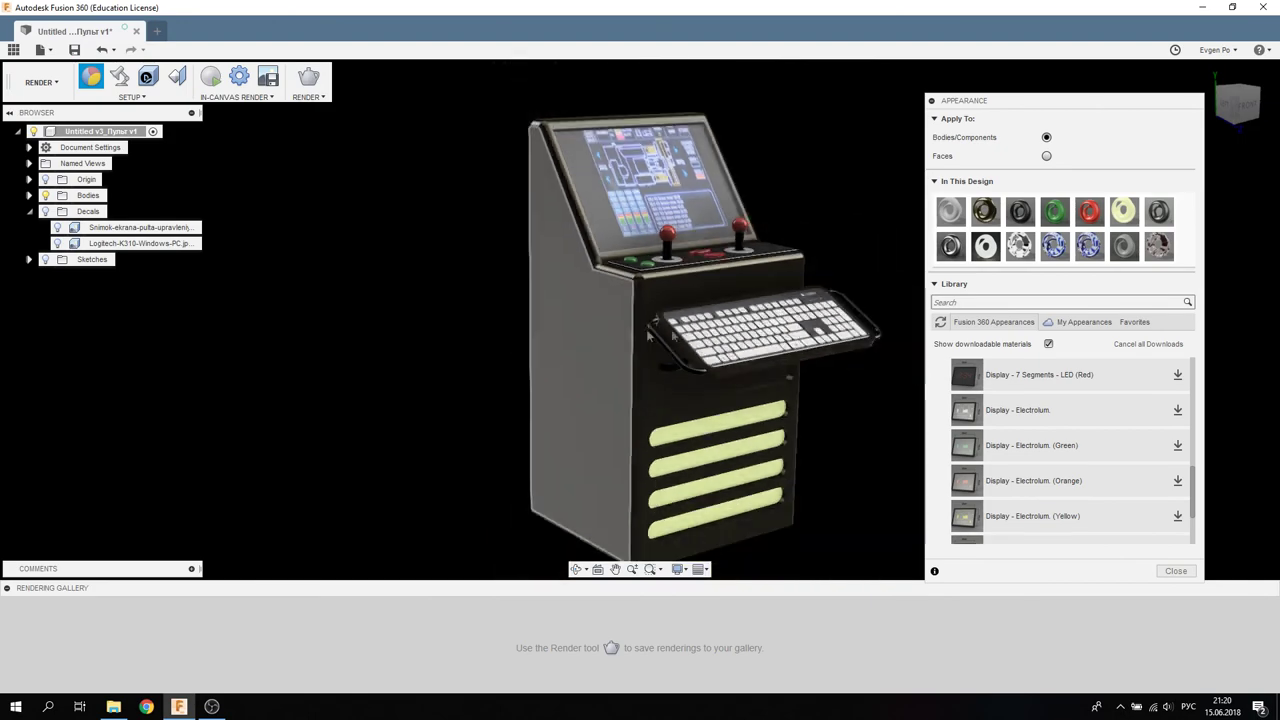
pyautogui.scroll(5, 760, 335)
pyautogui.scroll(5, 741, 330)
pyautogui.scroll(-3, 741, 328)
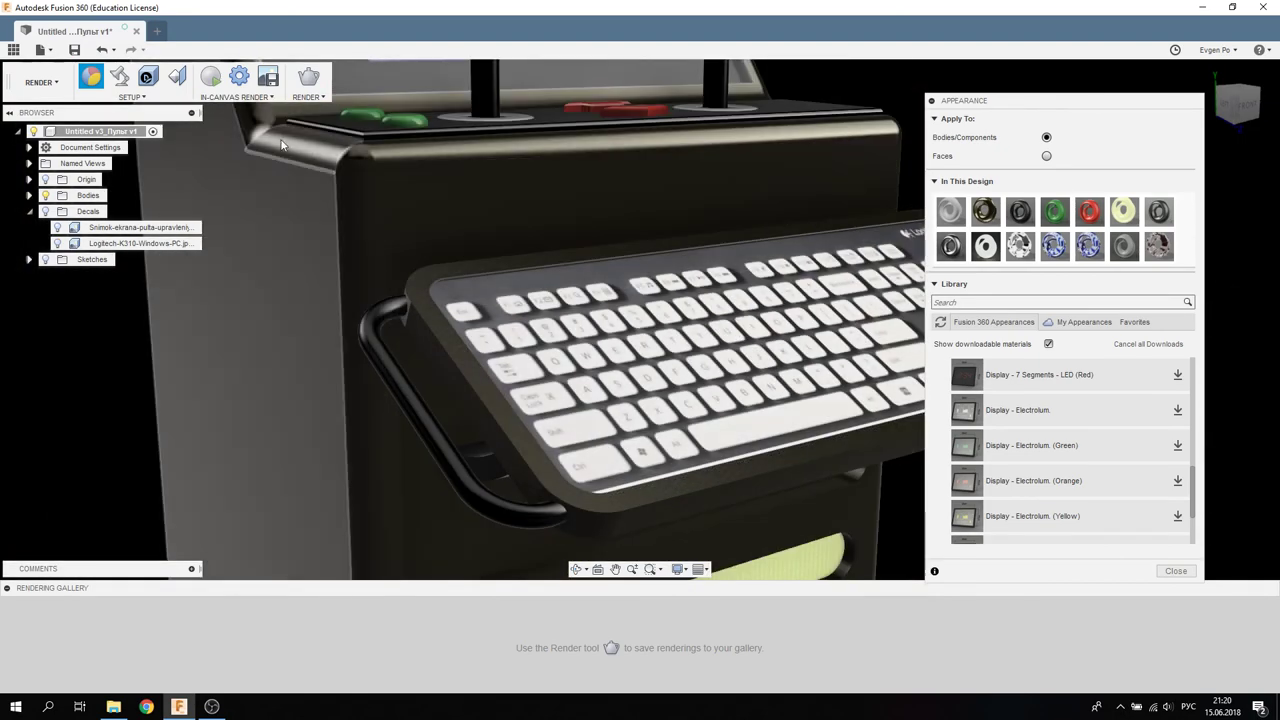
# Step: Orbit and zoom to a close-up of the keyboard tray's relief
pyautogui.keyDown('shift'); pyautogui.moveTo(677, 302); pyautogui.dragTo(670, 366, button='middle'); pyautogui.keyUp('shift')
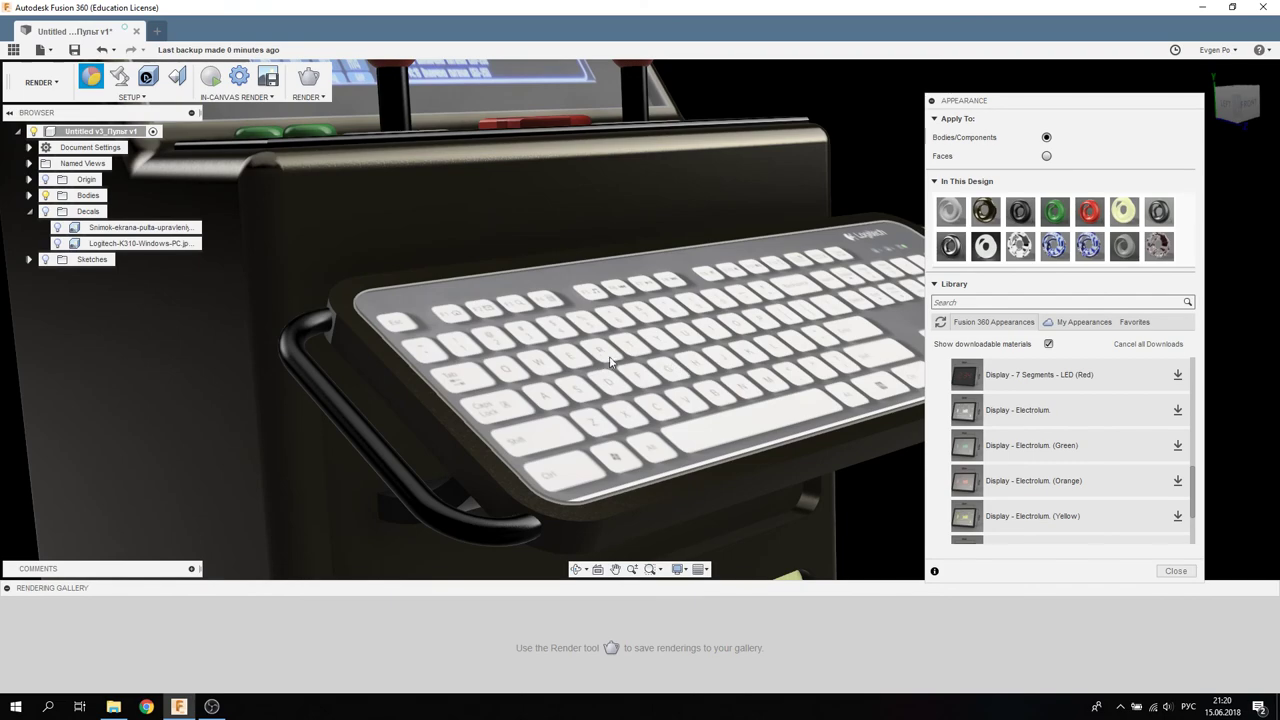
pyautogui.scroll(-5, 537, 352)
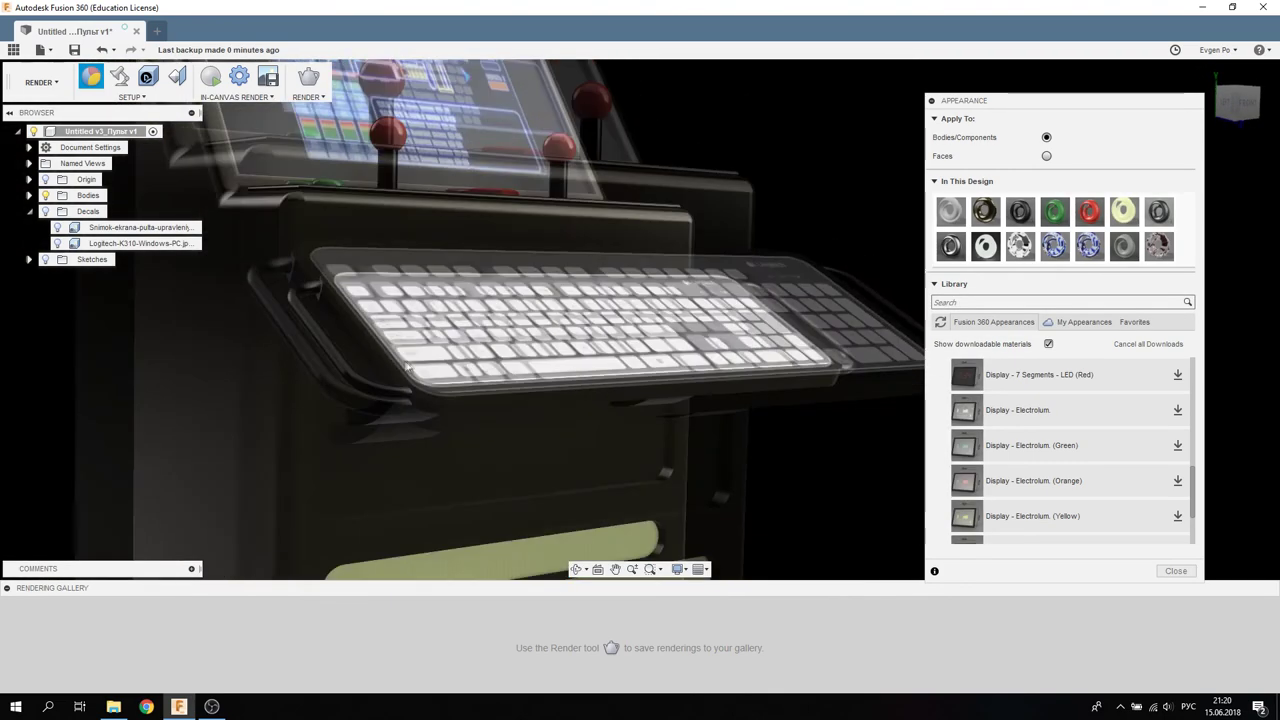
pyautogui.keyDown('shift'); pyautogui.moveTo(537, 352); pyautogui.dragTo(785, 275, button='middle'); pyautogui.keyUp('shift')
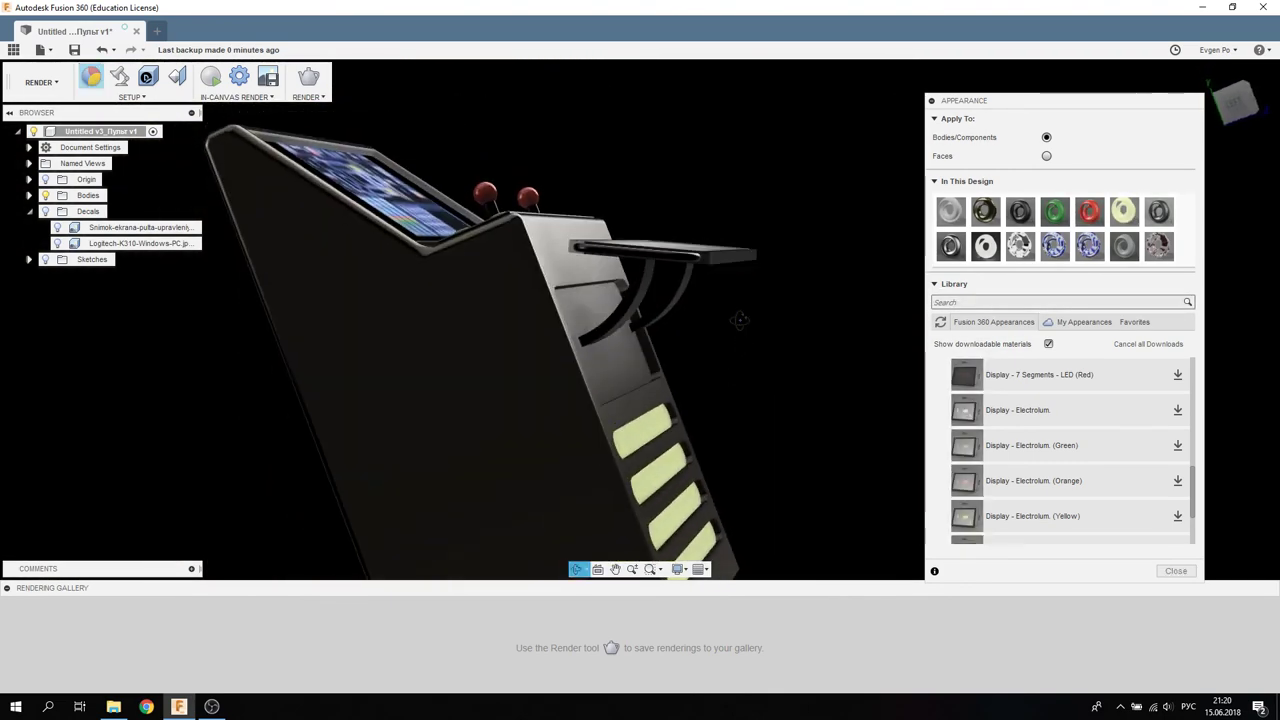
pyautogui.scroll(5, 775, 265)
pyautogui.scroll(-5, 763, 260)
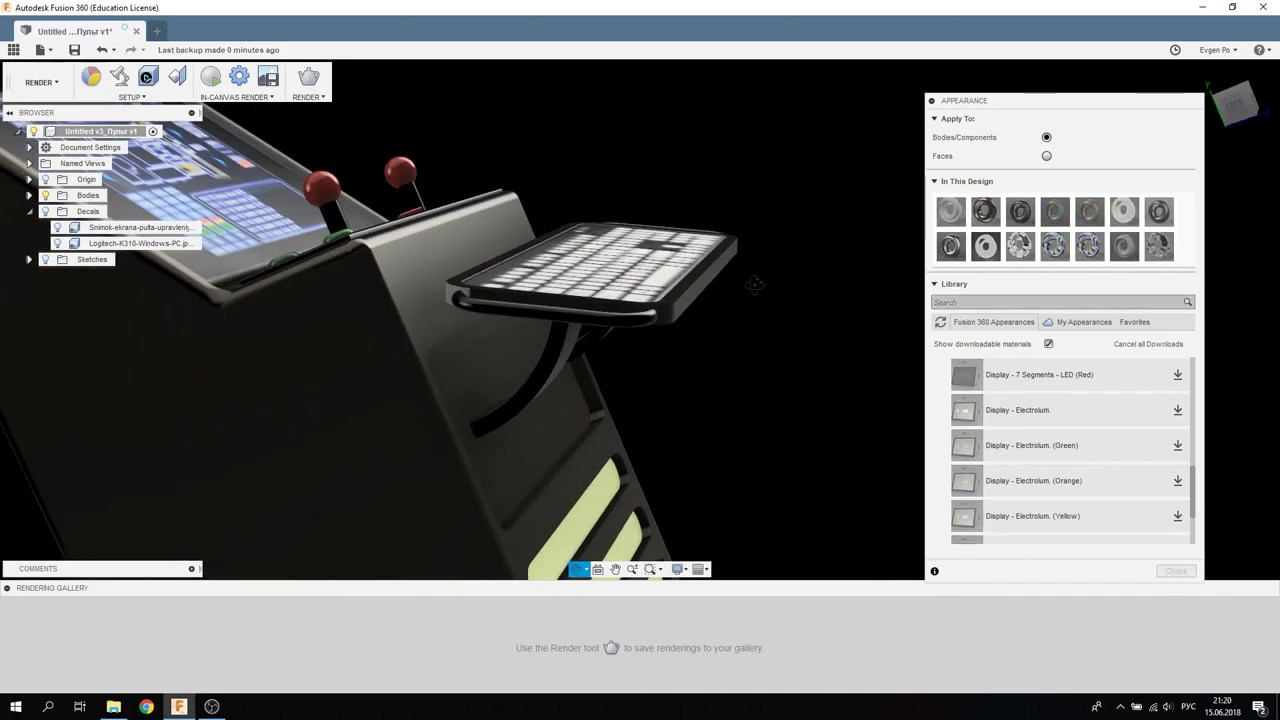
pyautogui.keyDown('shift'); pyautogui.moveTo(763, 260); pyautogui.dragTo(735, 291, button='middle'); pyautogui.keyUp('shift')
pyautogui.scroll(2, 600, 340)
pyautogui.scroll(4, 276, 396)
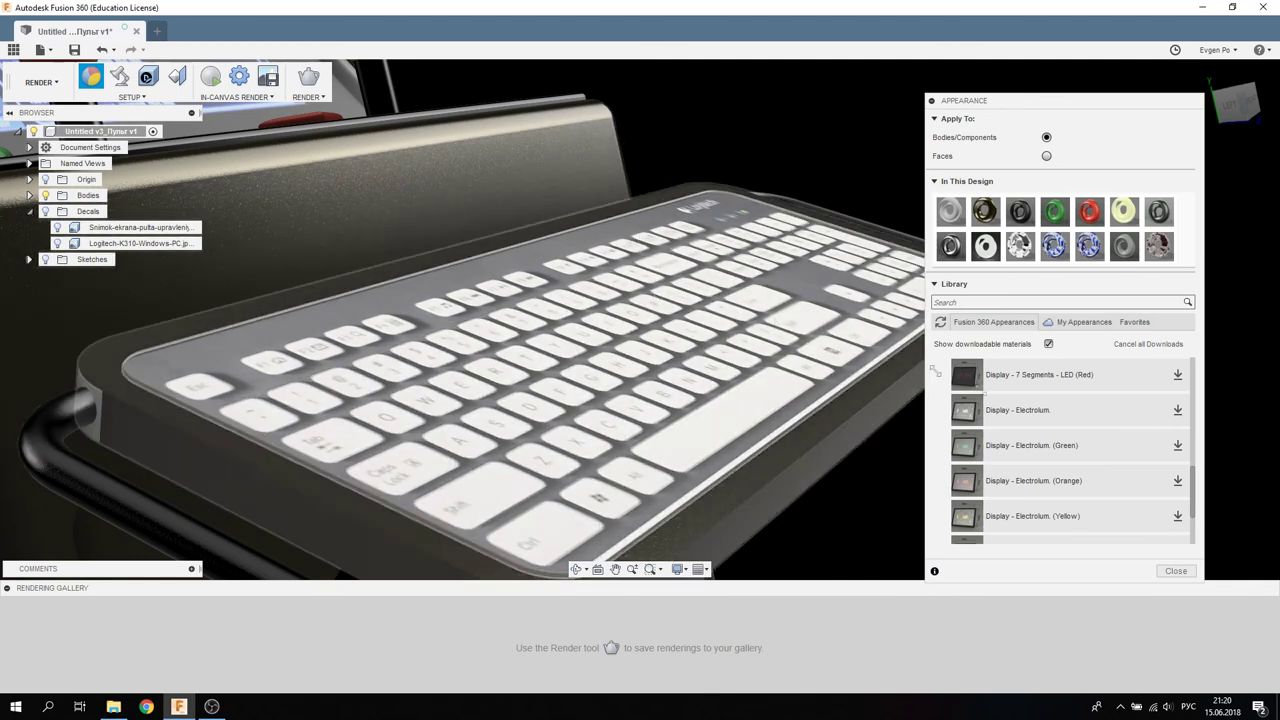
pyautogui.rightClick(1018, 243)
# Step: Reopen the КЛАВИАТУРА -2 bump texture settings and nudge the depth up to 1.93
pyautogui.click(1028, 254)
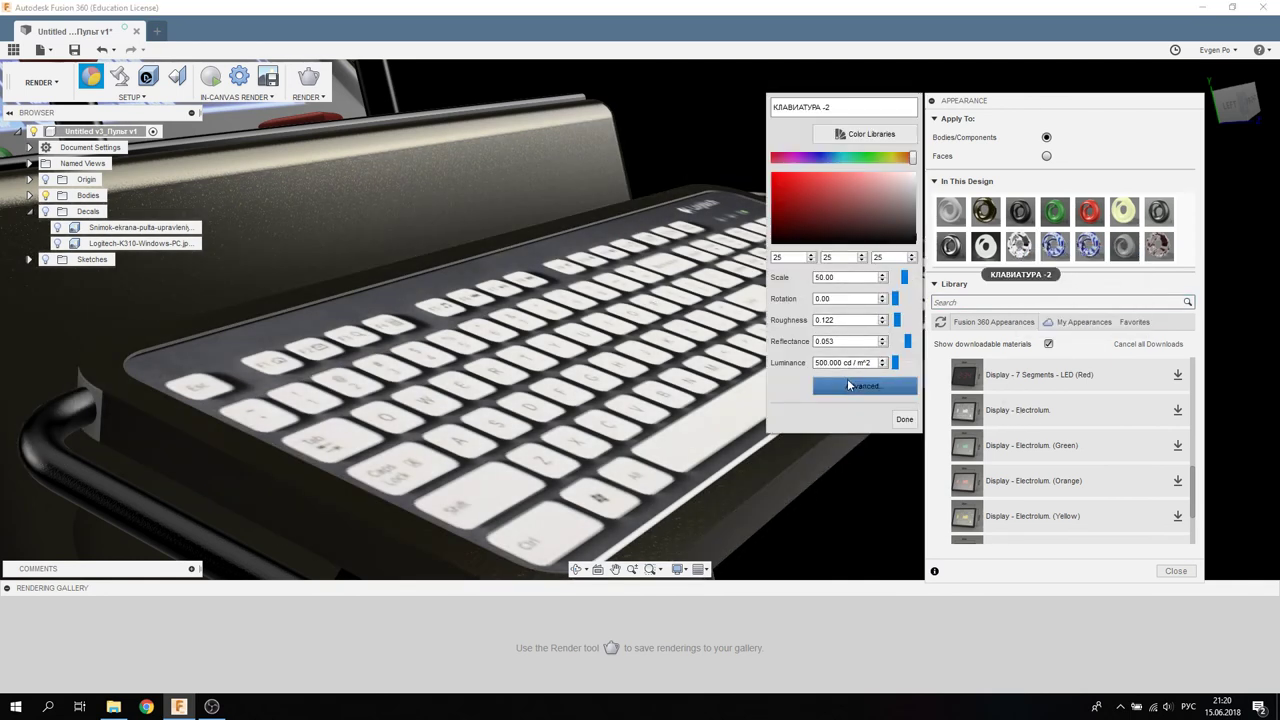
pyautogui.click(847, 380)
pyautogui.click(823, 303)
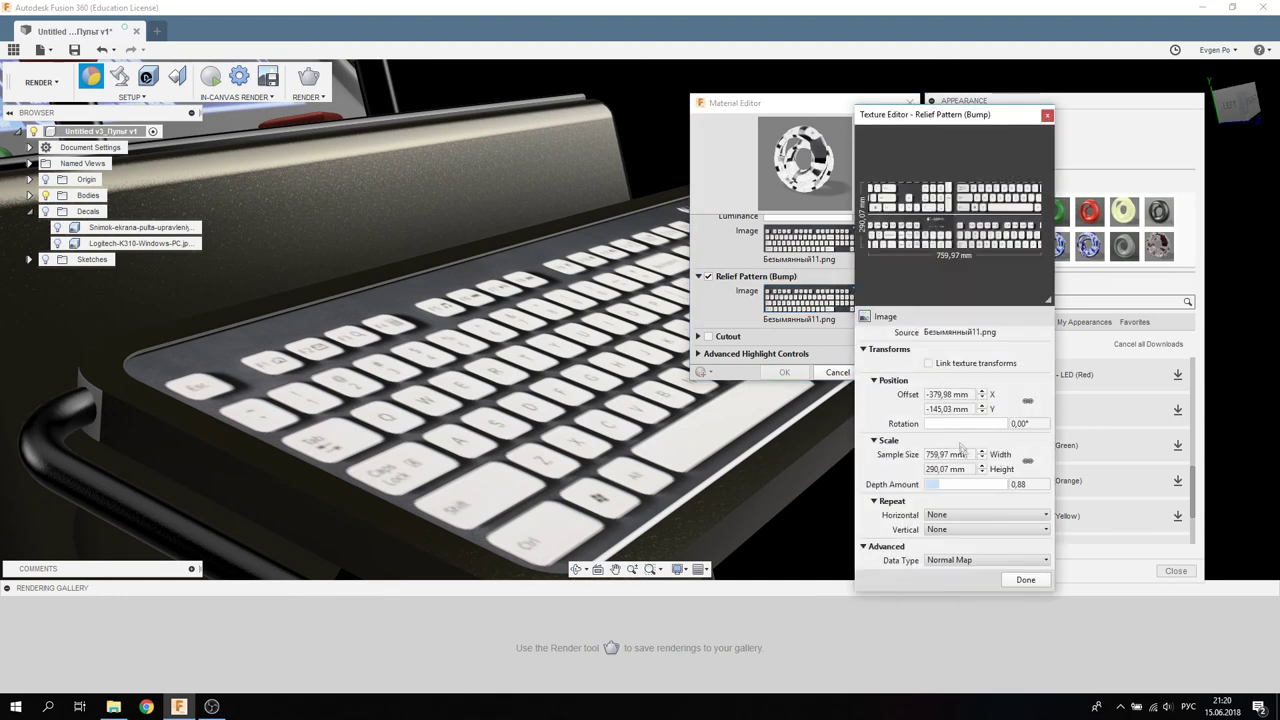
pyautogui.moveTo(940, 482); pyautogui.dragTo(950, 484)
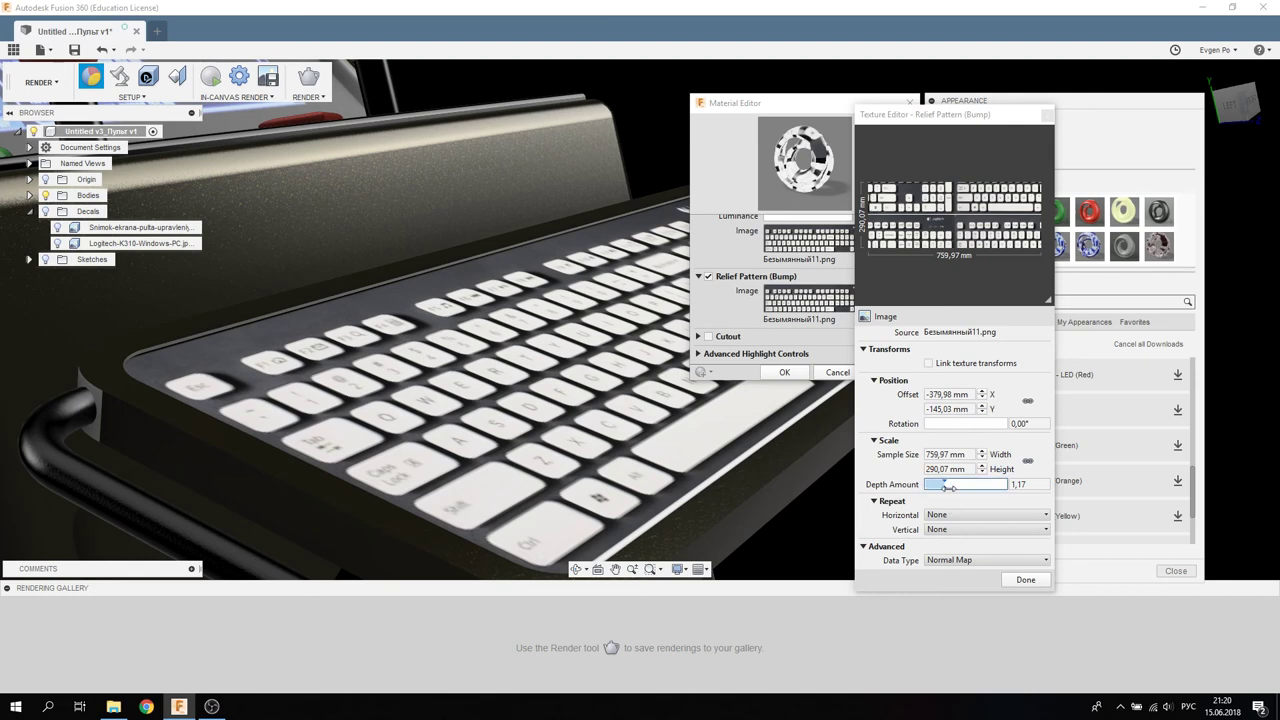
pyautogui.moveTo(944, 486); pyautogui.dragTo(968, 486)
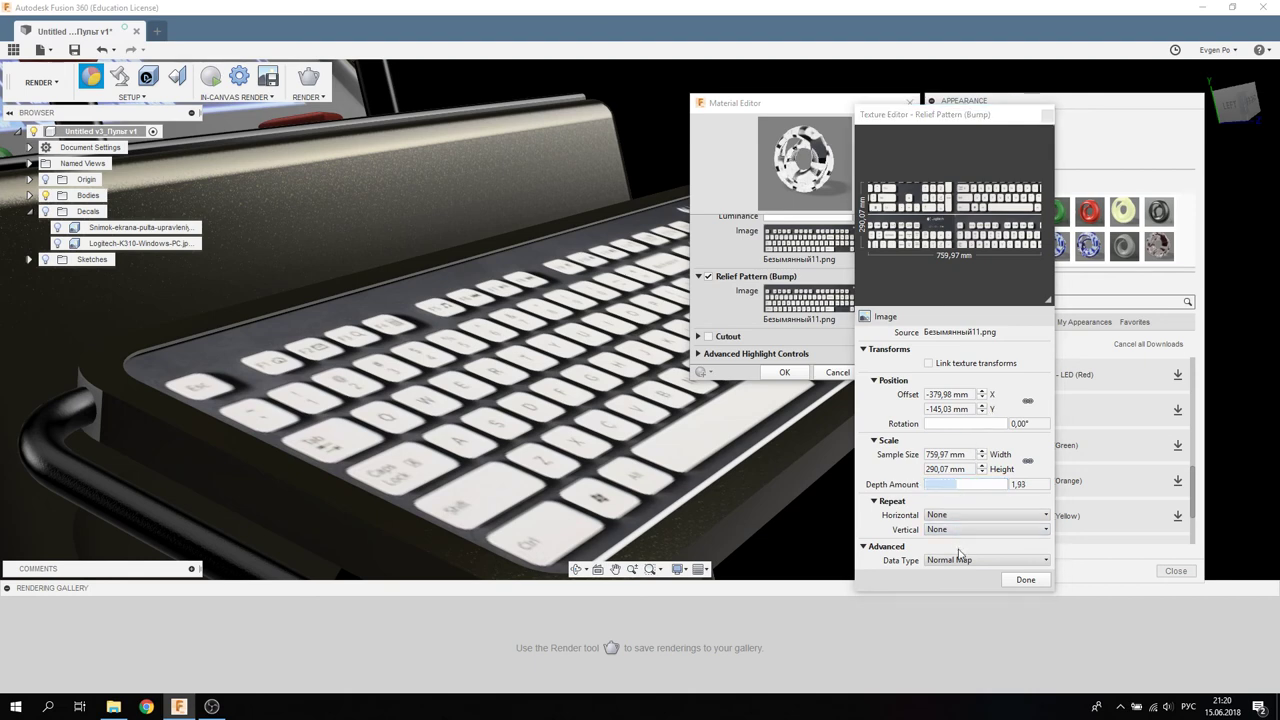
# Step: Switch the bump Data Type to Height Map with 12 mm depth and apply it
pyautogui.click(962, 560)
pyautogui.click(968, 572)
pyautogui.click(950, 484)
pyautogui.write('12')
pyautogui.press('Return')
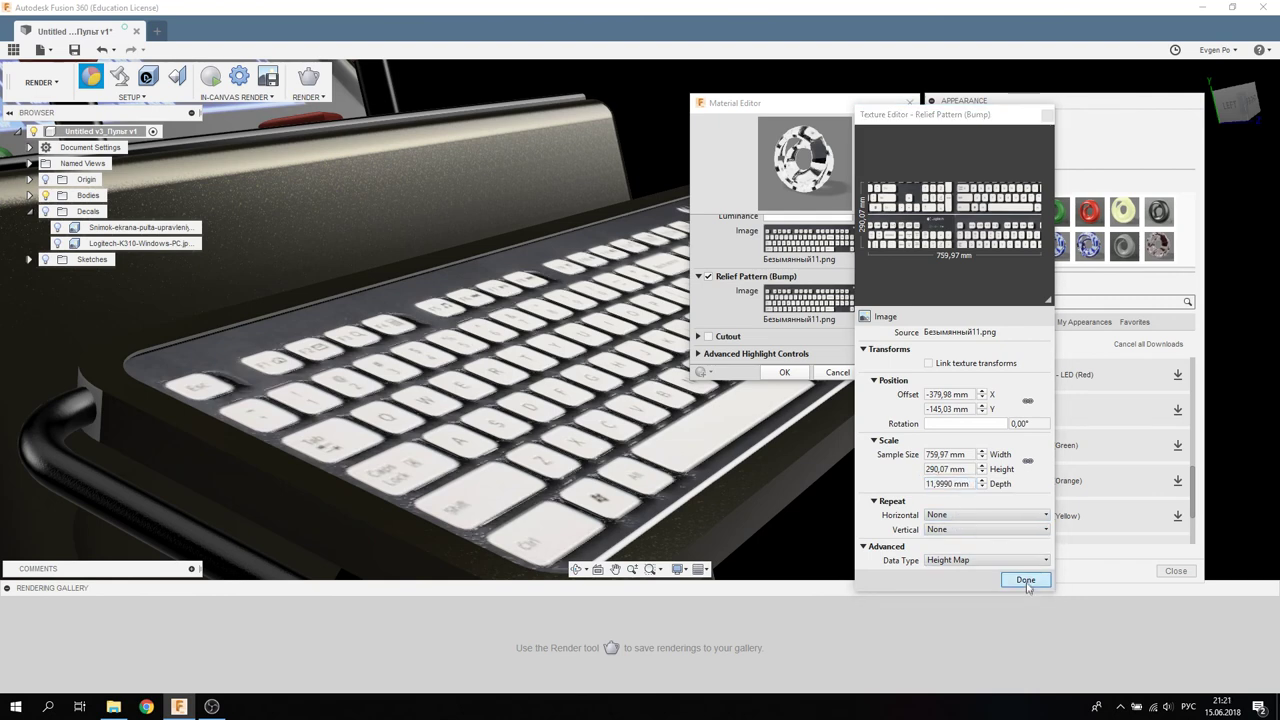
pyautogui.click(1027, 584)
pyautogui.click(892, 375)
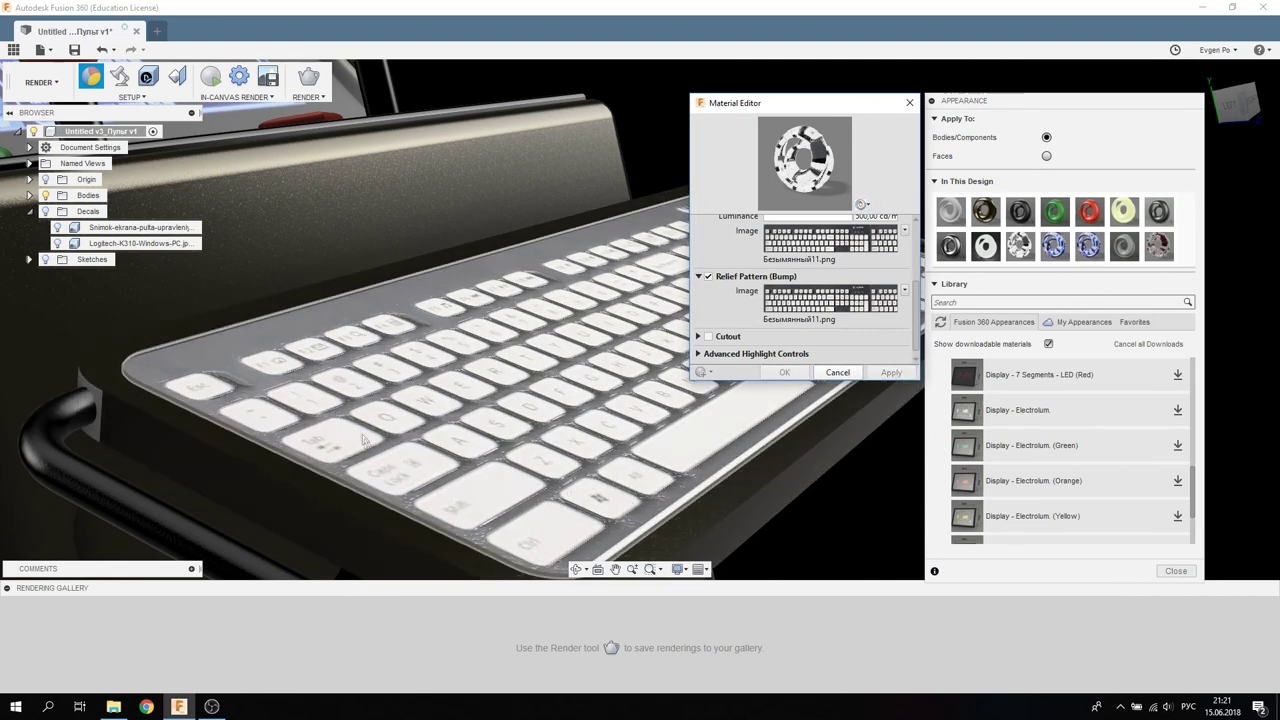
pyautogui.click(838, 372)
# Step: Orbit and zoom around the console to check the deeper key relief
pyautogui.moveTo(828, 444)
pyautogui.keyDown('shift'); pyautogui.mouseDown(button='middle')
pyautogui.moveTo(600, 300)
pyautogui.moveTo(470, 275)
pyautogui.mouseUp(button='middle'); pyautogui.keyUp('shift')
pyautogui.scroll(-5, 557, 268)
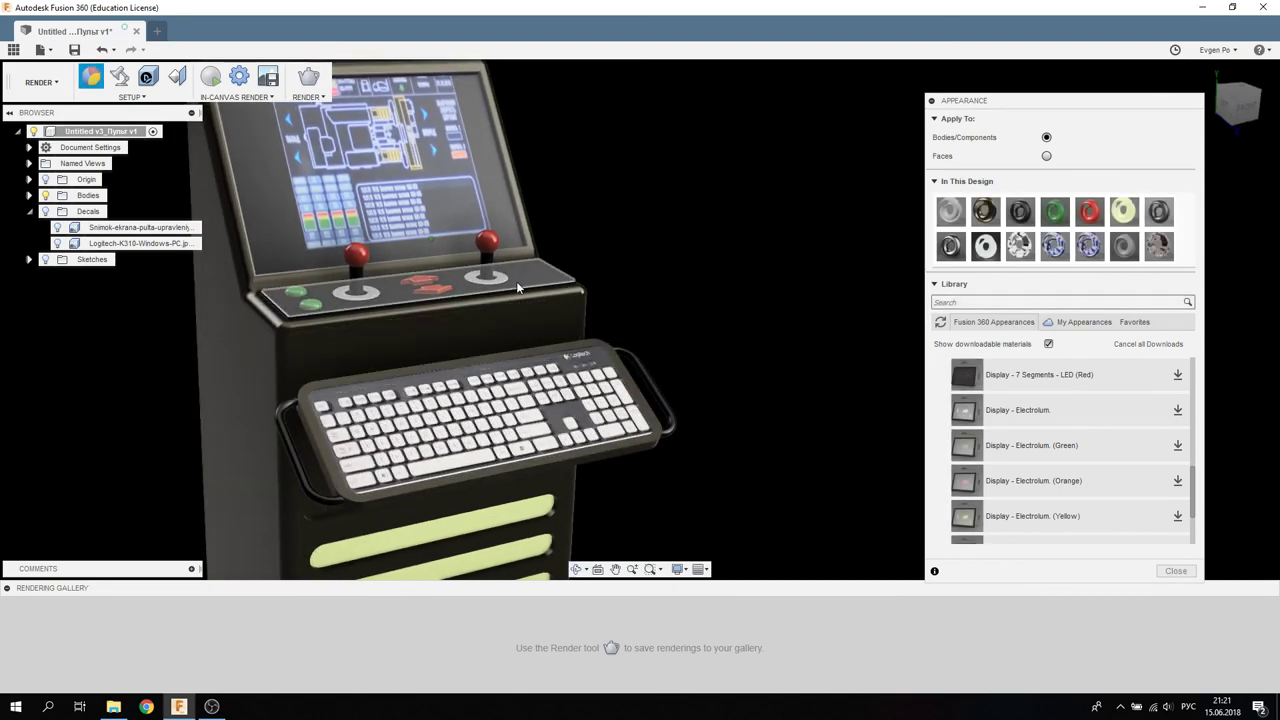
pyautogui.keyDown('shift'); pyautogui.moveTo(513, 335); pyautogui.dragTo(565, 445, button='middle'); pyautogui.keyUp('shift')
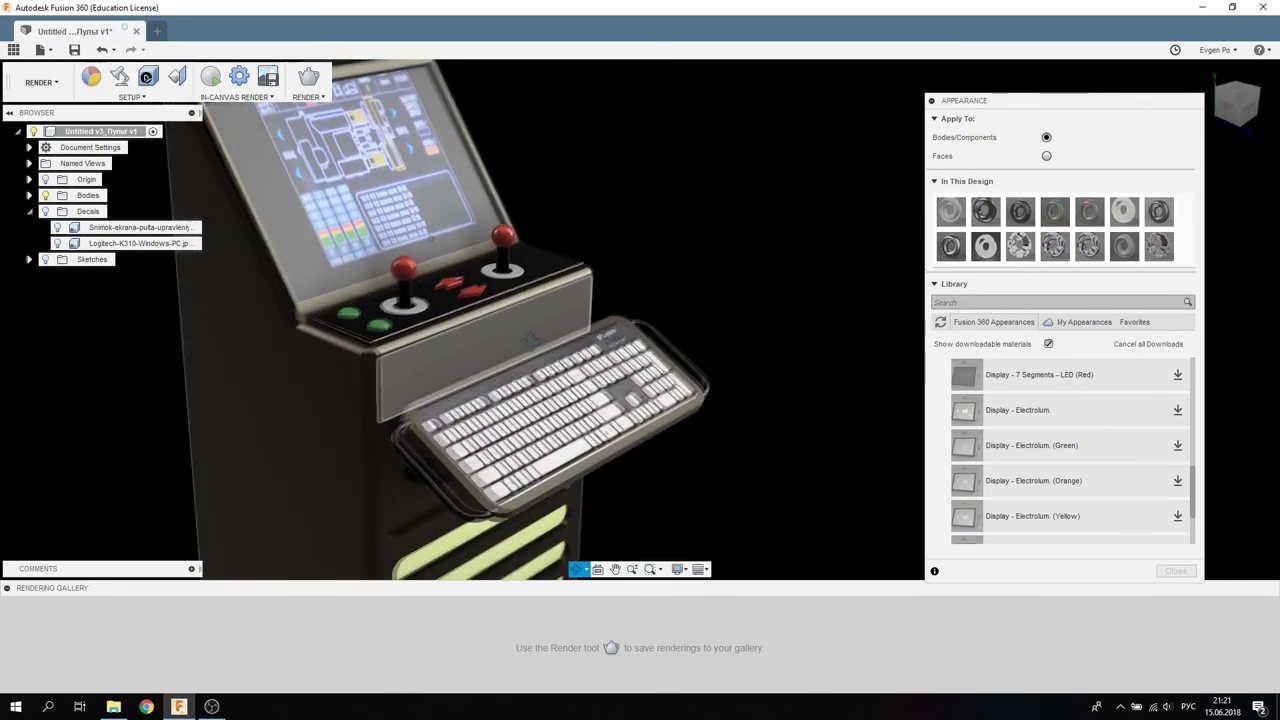
pyautogui.scroll(2, 568, 445)
pyautogui.scroll(2, 623, 452)
pyautogui.scroll(2, 623, 452)
pyautogui.scroll(2, 727, 474)
pyautogui.scroll(-5, 731, 476)
pyautogui.scroll(3, 520, 420)
pyautogui.scroll(5, 425, 384)
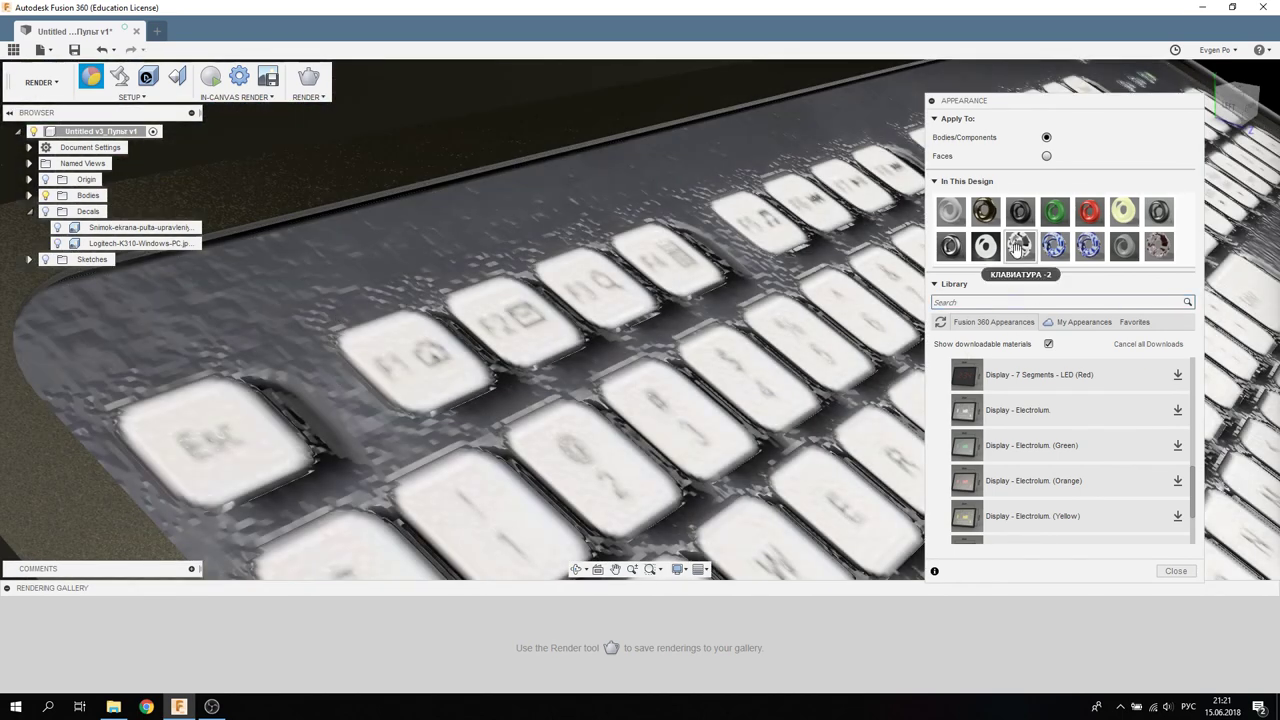
pyautogui.rightClick(1036, 258)
pyautogui.click(1040, 260)
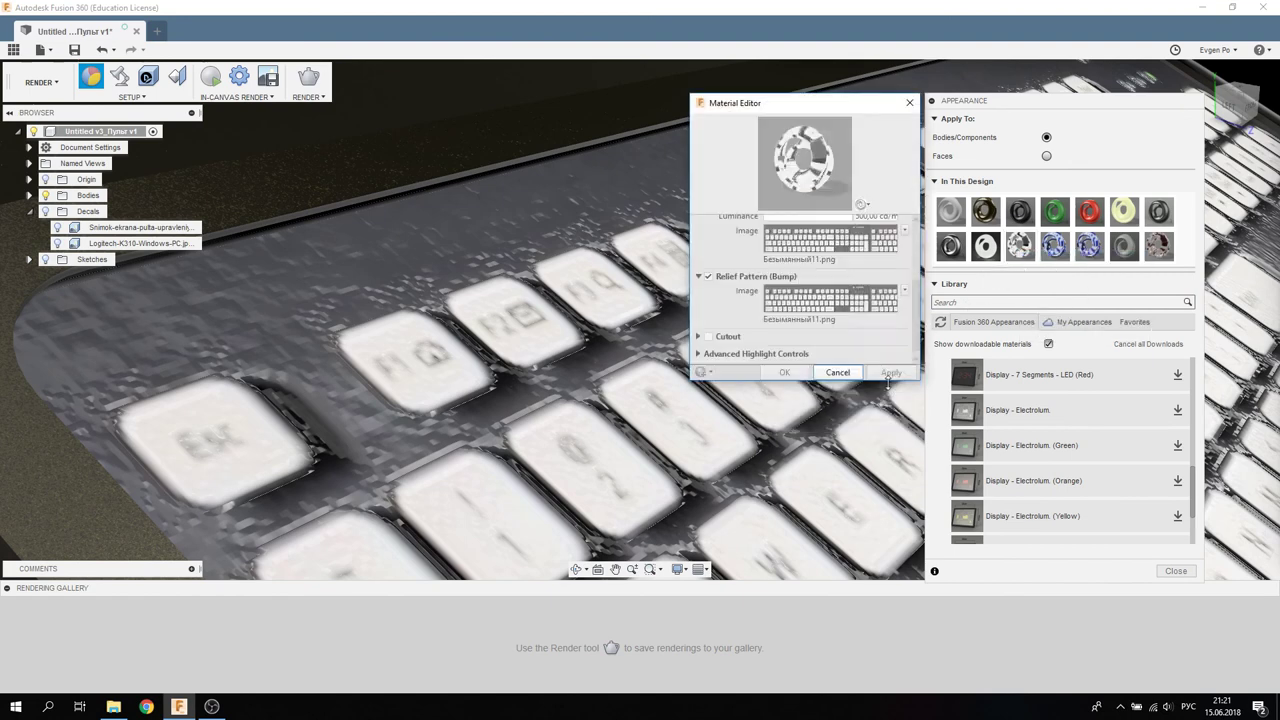
pyautogui.click(709, 277)
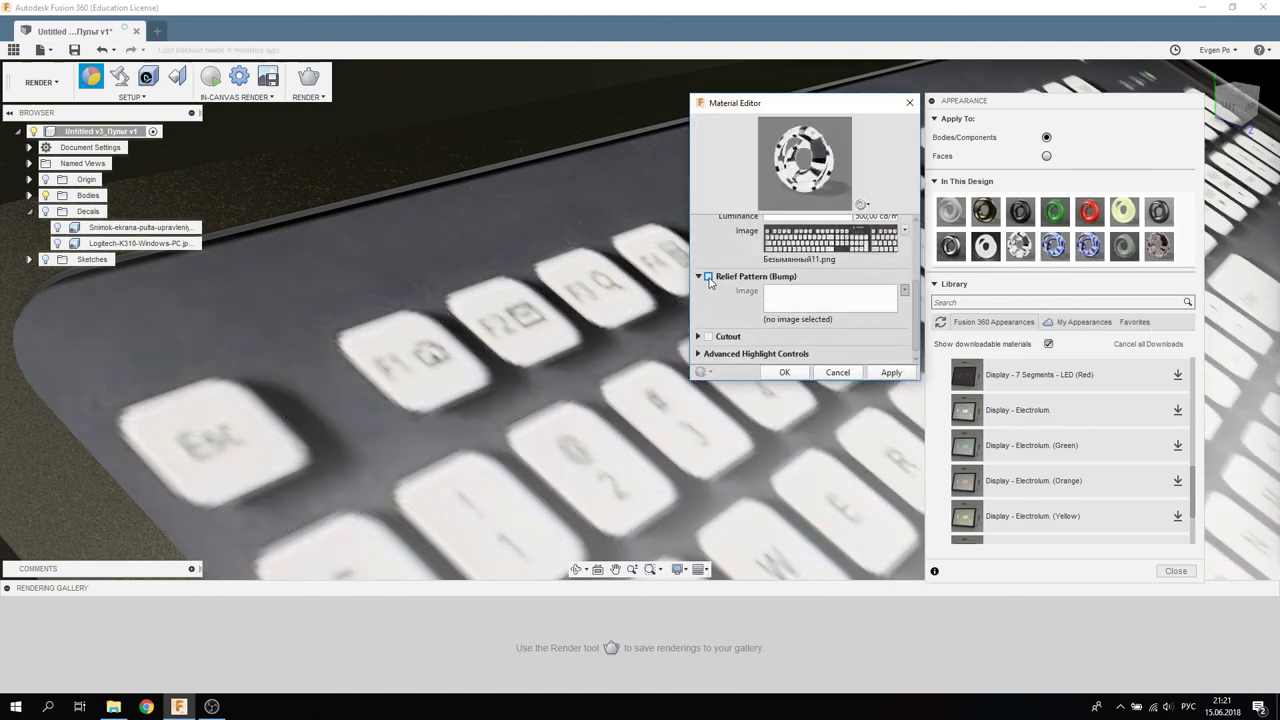
pyautogui.click(709, 277)
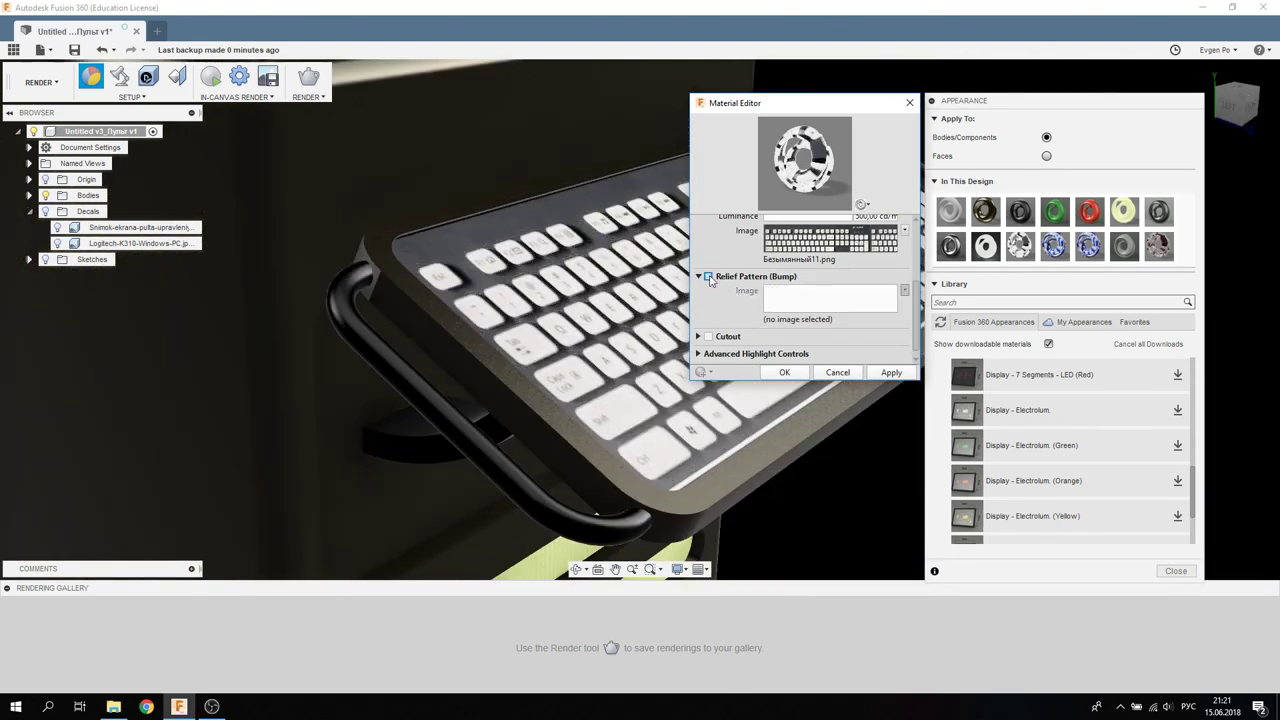
pyautogui.click(710, 278)
pyautogui.click(710, 278)
pyautogui.click(710, 278)
pyautogui.click(709, 277)
pyautogui.click(709, 277)
pyautogui.click(709, 277)
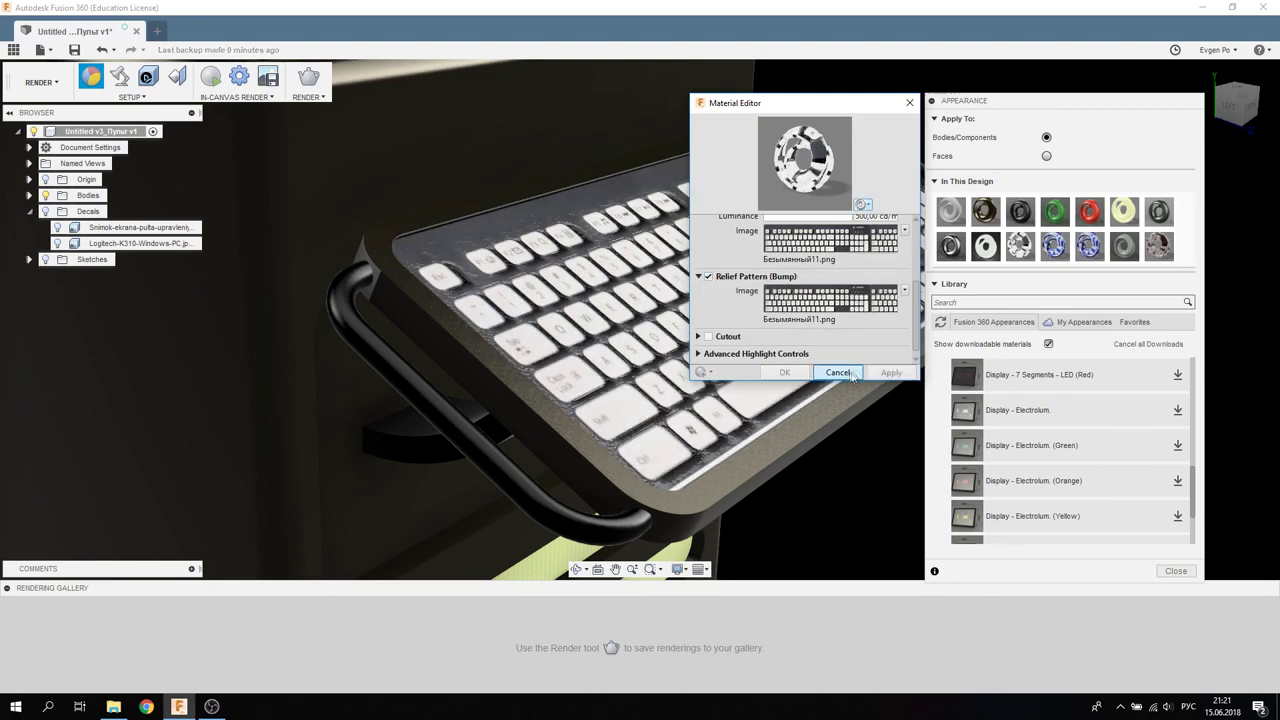
pyautogui.click(836, 373)
pyautogui.keyDown('shift'); pyautogui.moveTo(836, 373); pyautogui.dragTo(525, 203, button='middle'); pyautogui.keyUp('shift')
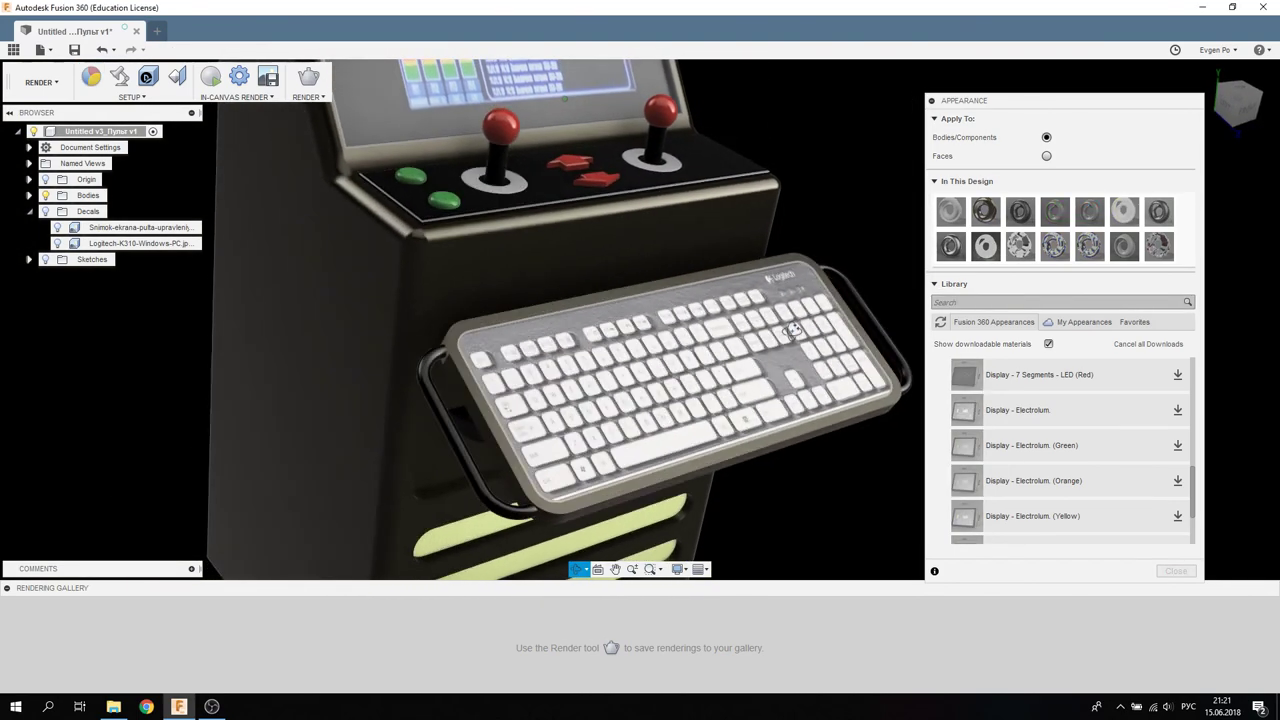